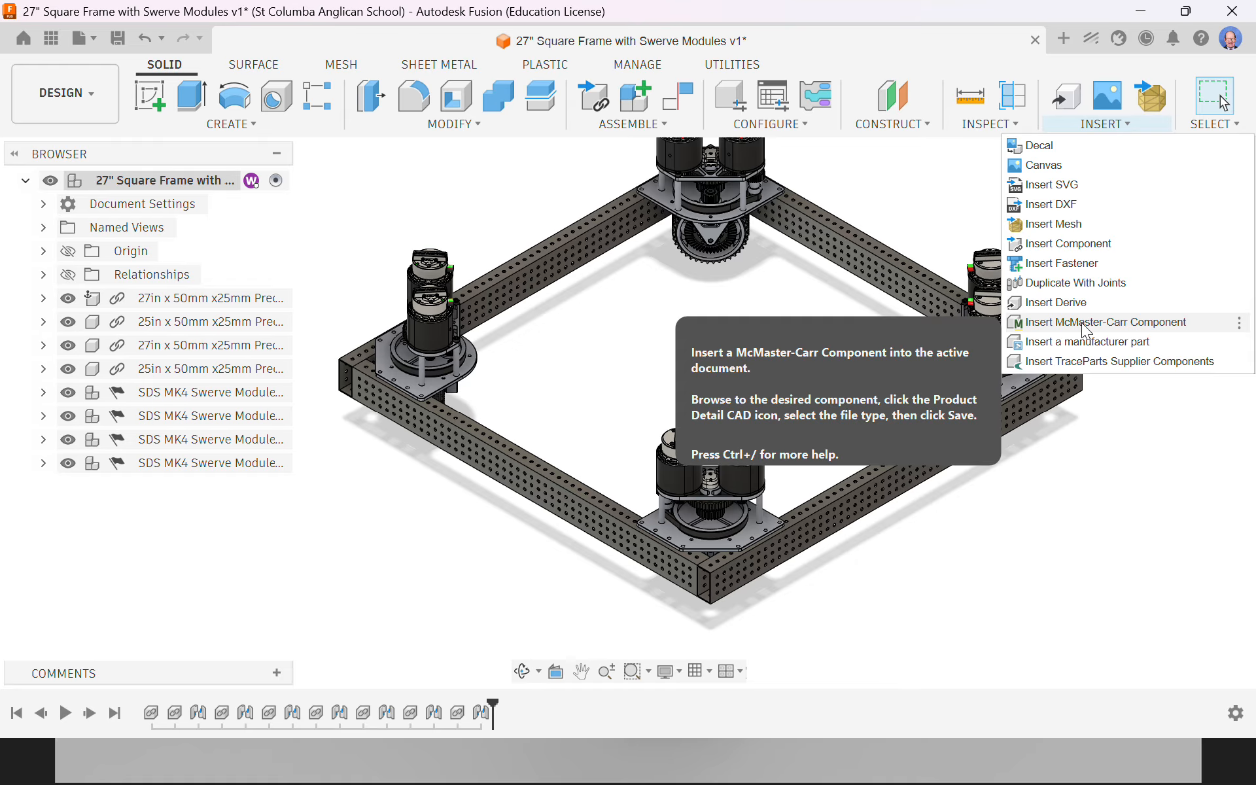
Open the McMaster-Carr component catalogue for inserting a part into the active design
{"action": "left_click", "coordinate": [1082, 323]}
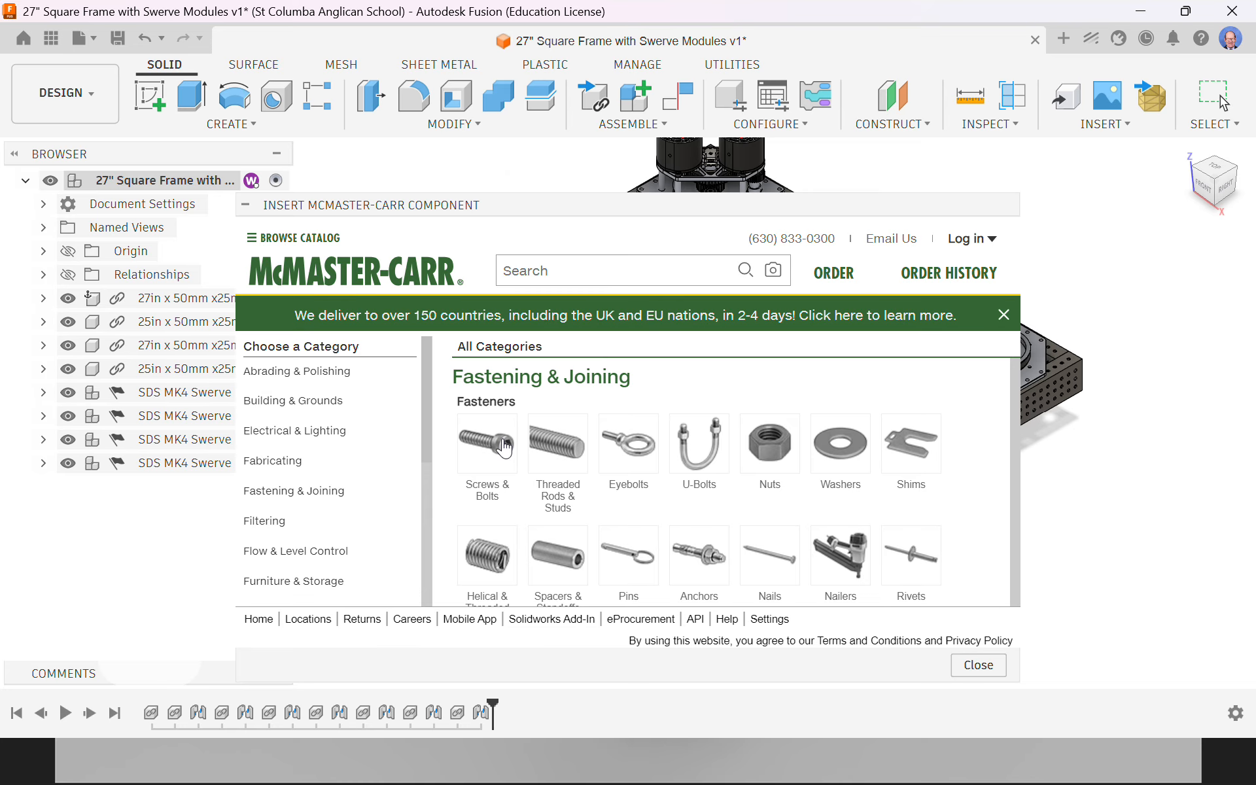
Switch to Chrome, search the web for swerve drive specialties and open the Swerve Drive Specialties website
{"action": "key", "text": "alt+Tab"}
{"action": "key", "text": "alt+Tab"}
{"action": "key", "text": "alt+Tab"}
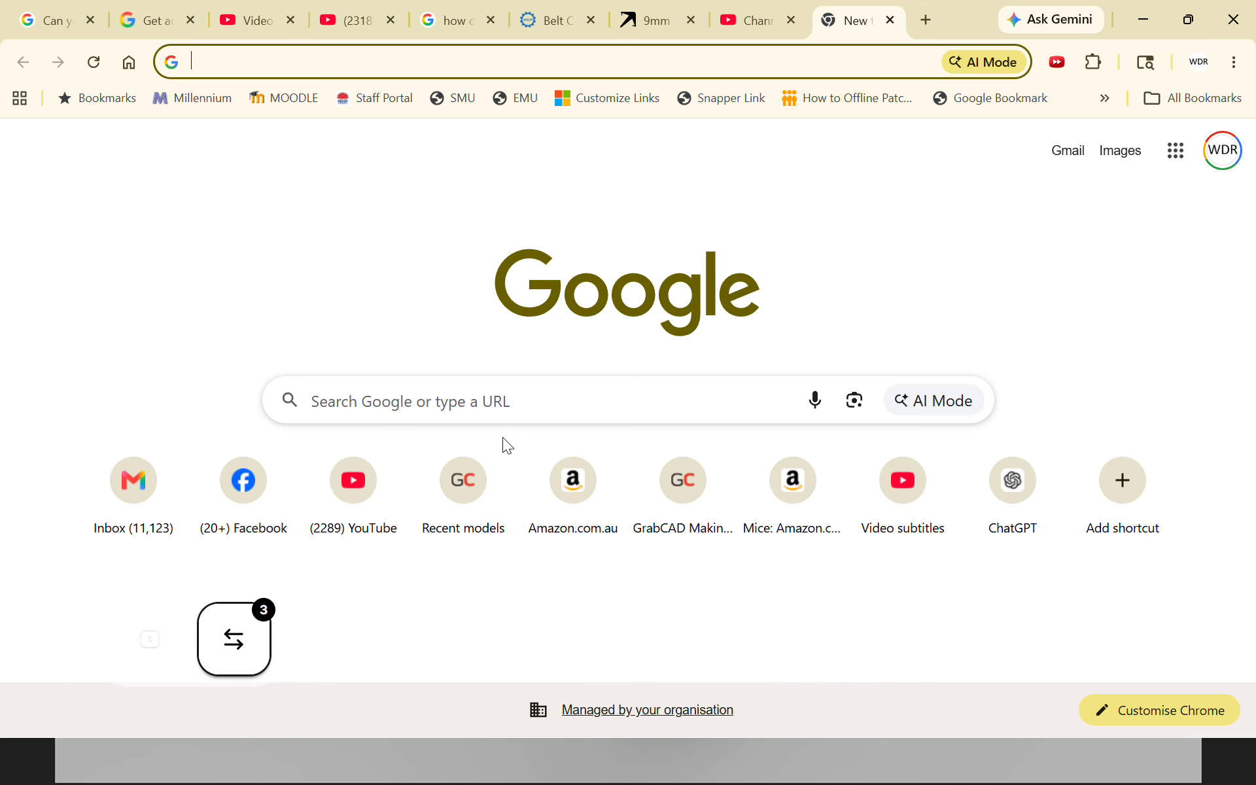
{"action": "left_click", "coordinate": [318, 58]}
{"action": "type", "text": "sw"}
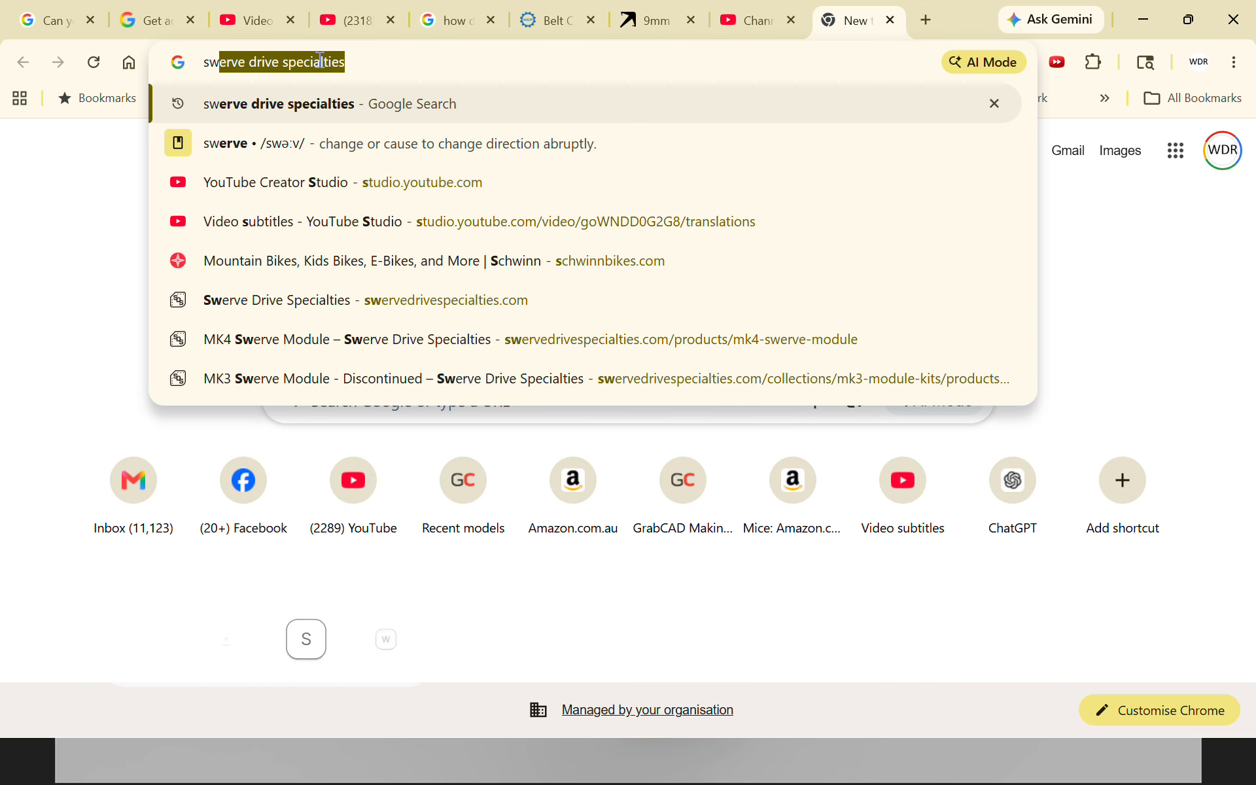
{"action": "type", "text": "erve"}
{"action": "key", "text": "Return"}
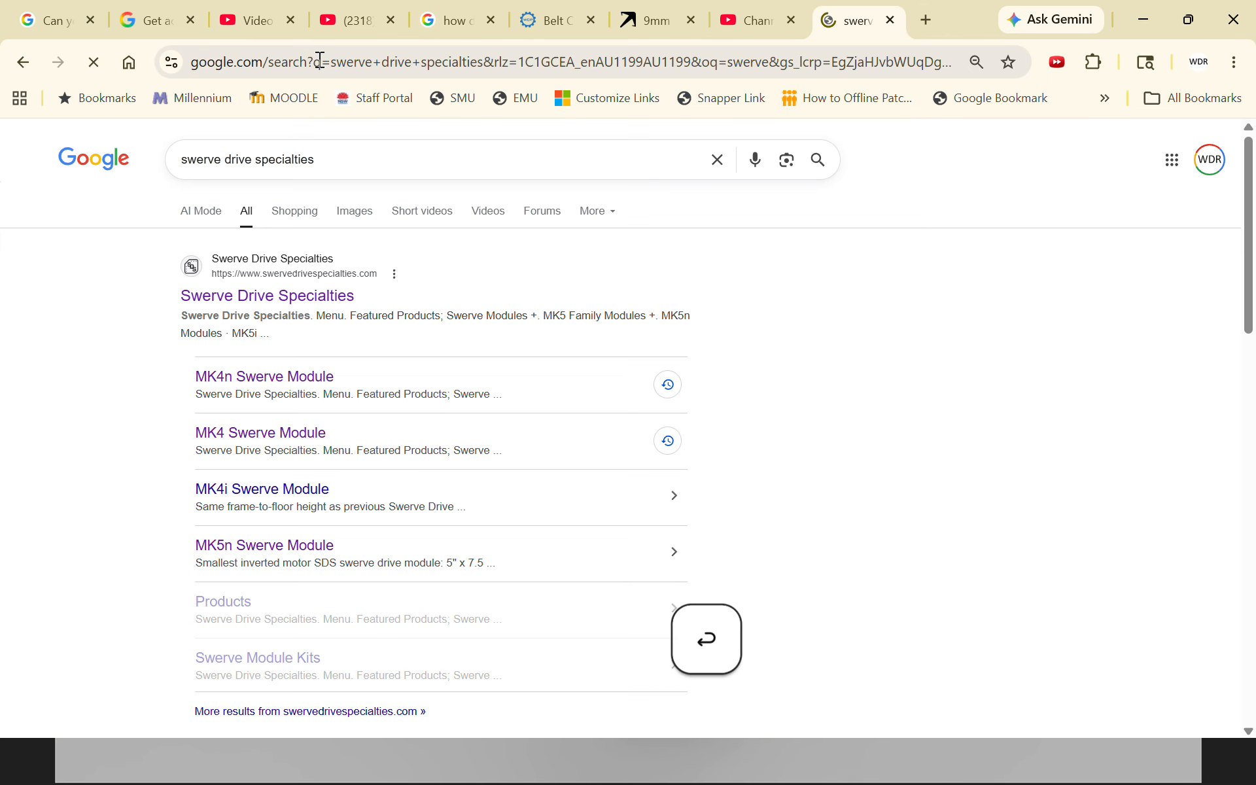
{"action": "left_click", "coordinate": [275, 299]}
Open the MK4 Swerve Module product page and its layout drawing PDF to check the mounting hole threads
{"action": "scroll", "coordinate": [590, 440], "scroll_direction": "down", "scroll_amount": 10}
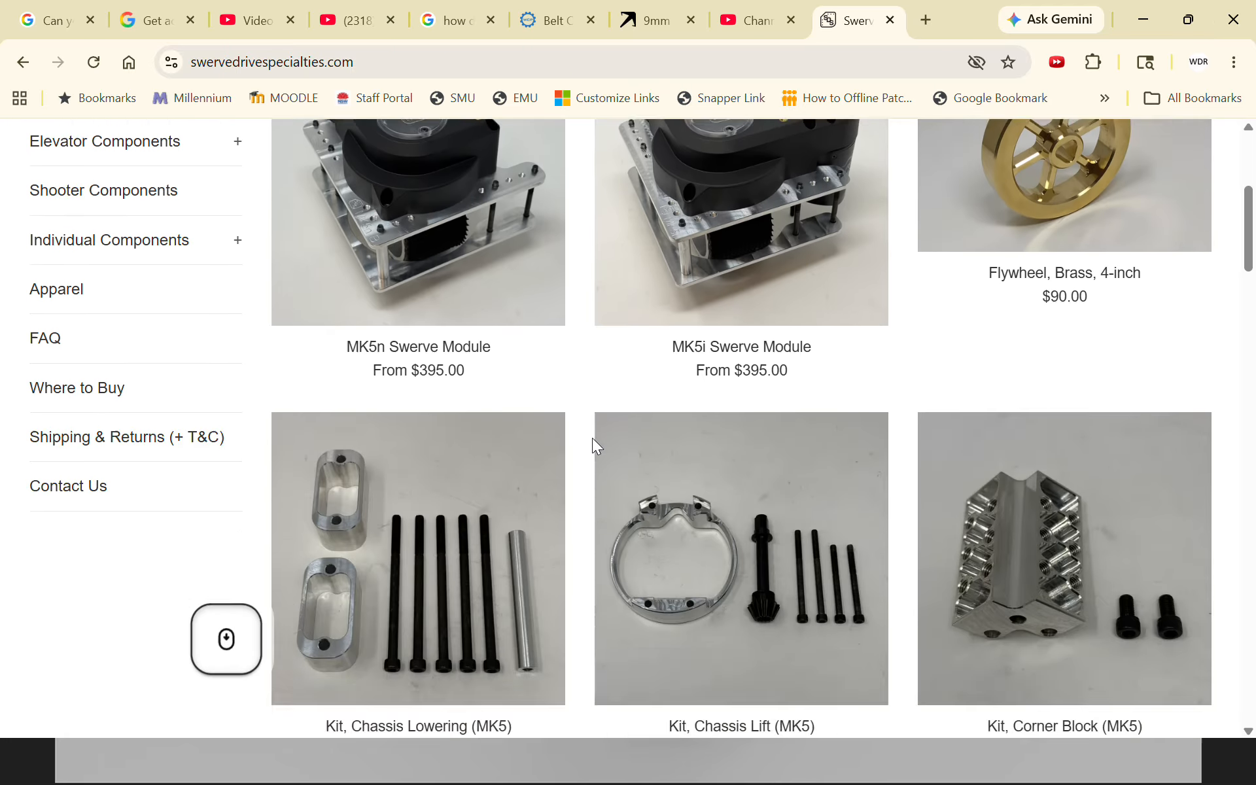
{"action": "scroll", "coordinate": [594, 439], "scroll_direction": "down", "scroll_amount": 9}
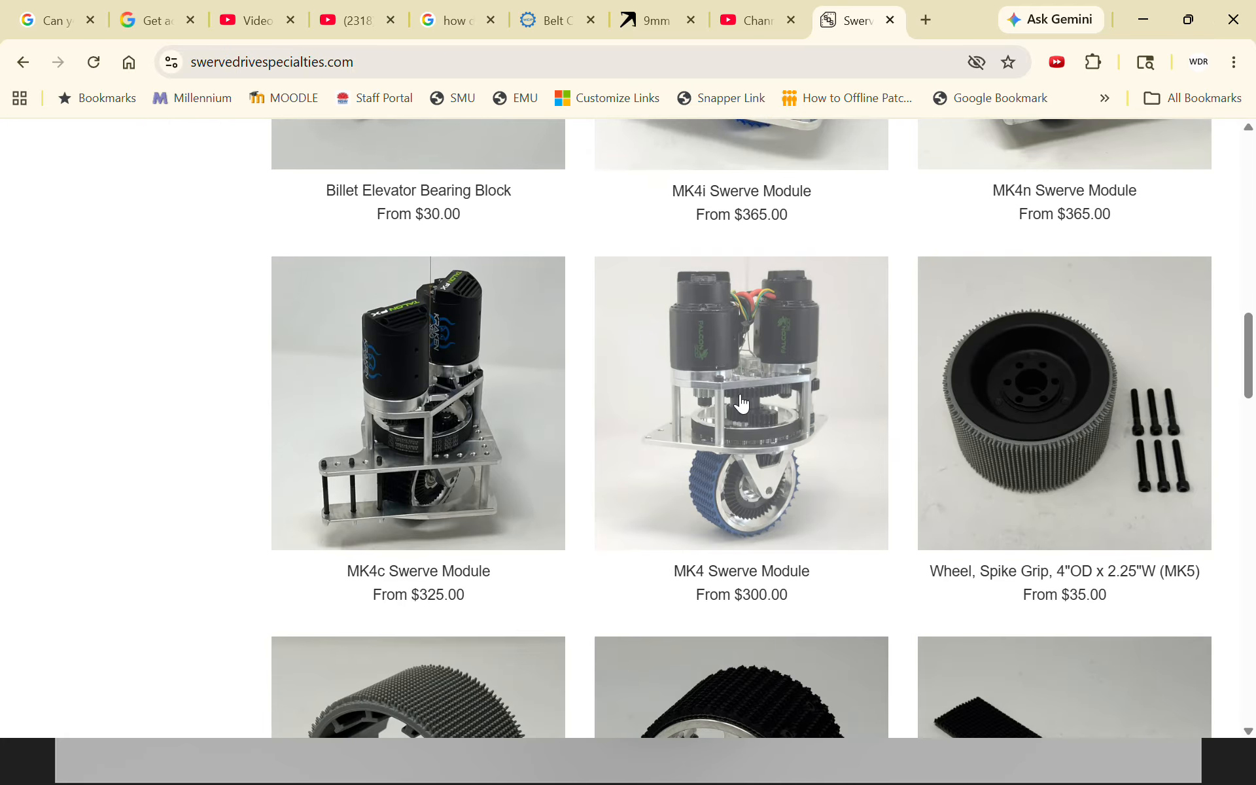
{"action": "left_click", "coordinate": [754, 430]}
{"action": "scroll", "coordinate": [584, 514], "scroll_direction": "down", "scroll_amount": 10}
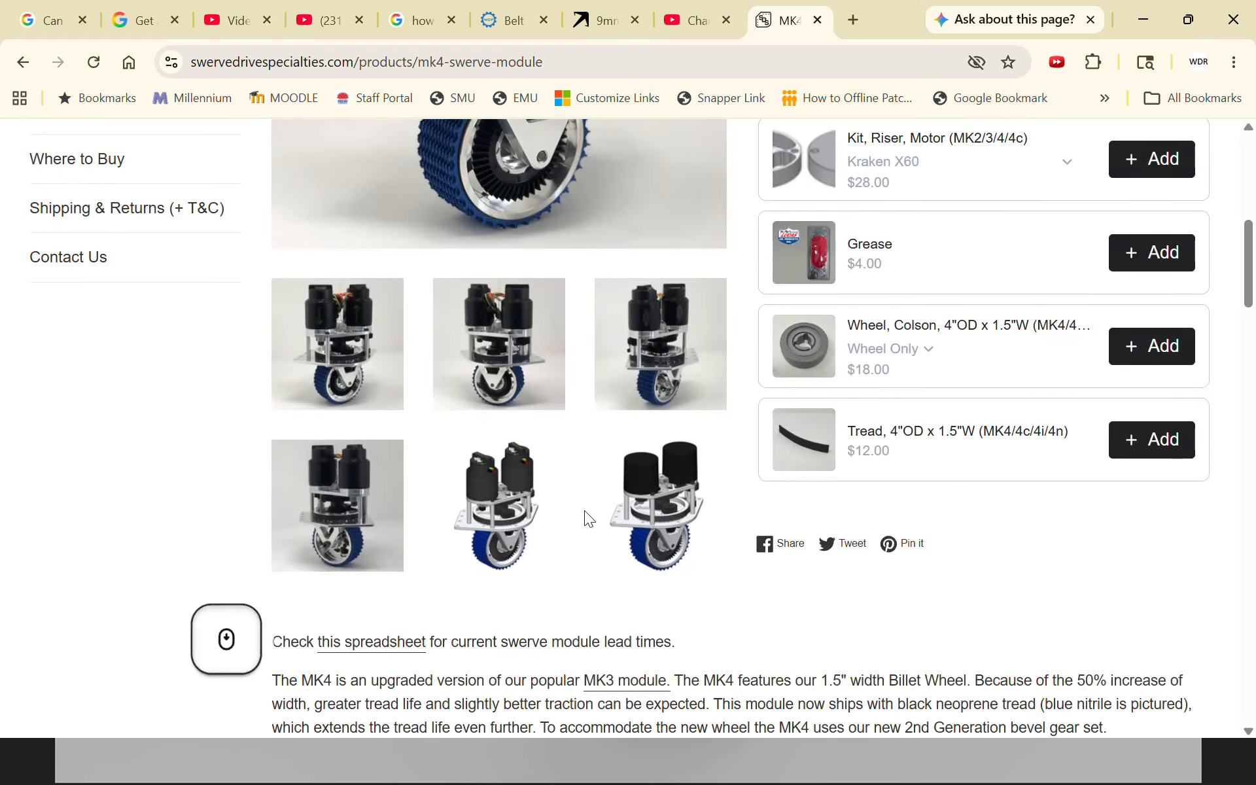
{"action": "scroll", "coordinate": [589, 508], "scroll_direction": "down", "scroll_amount": 12}
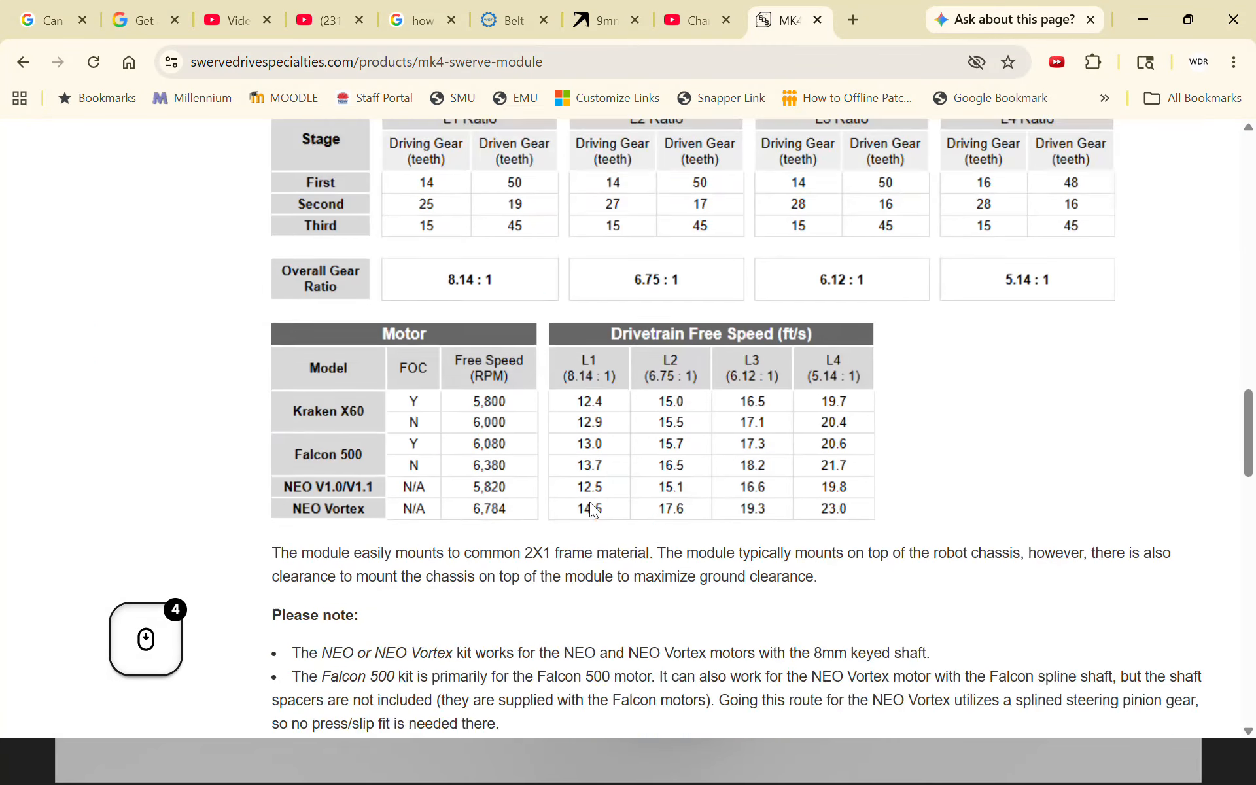
{"action": "scroll", "coordinate": [594, 508], "scroll_direction": "down", "scroll_amount": 6}
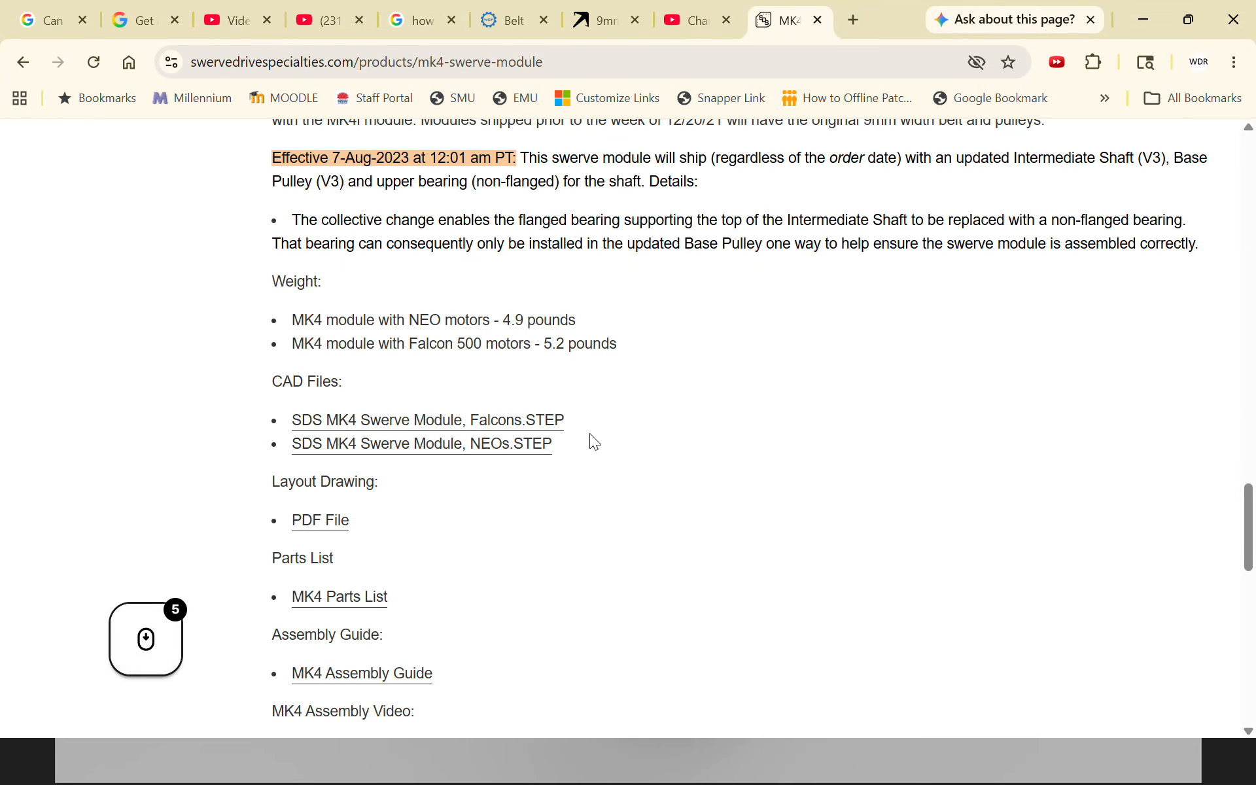
{"action": "scroll", "coordinate": [594, 443], "scroll_direction": "down", "scroll_amount": 1}
{"action": "left_click", "coordinate": [316, 425]}
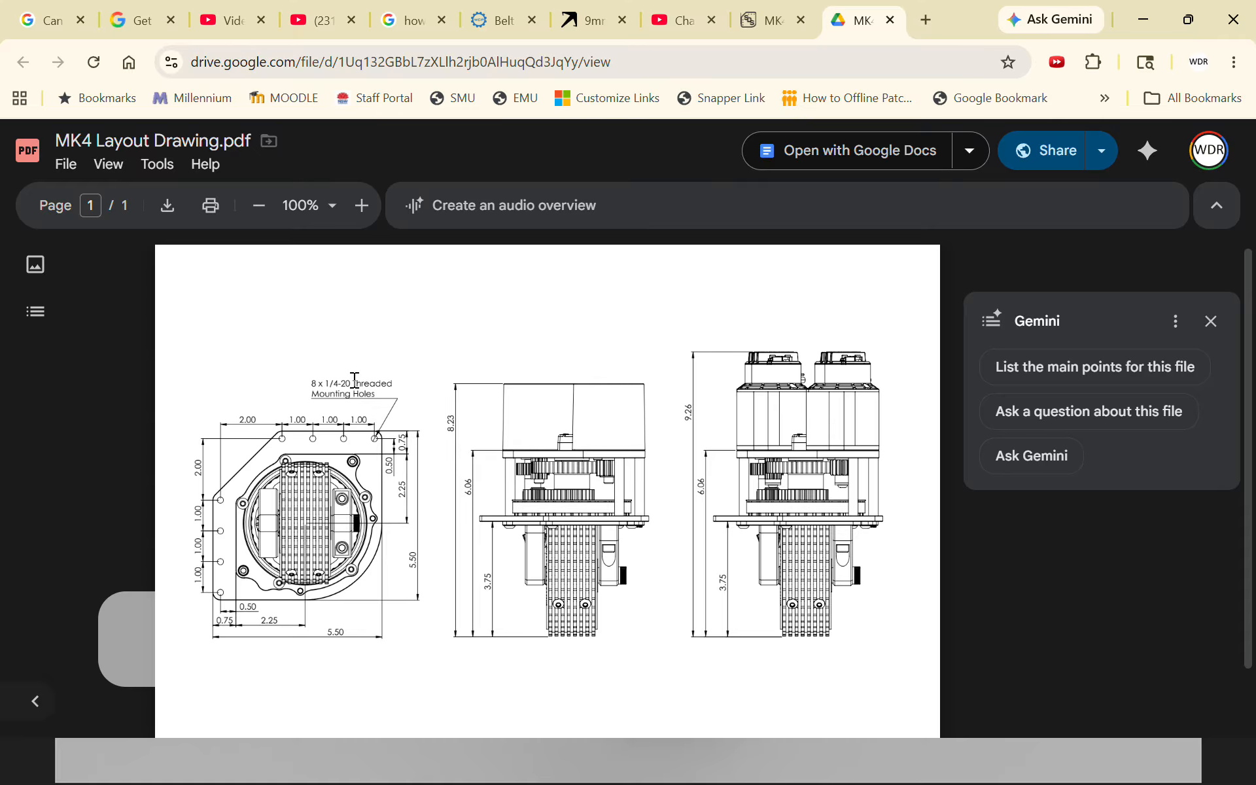
Switch back to Fusion and filter the McMaster-Carr screws and bolts to inch measurement with 1/4"-20 thread size
{"action": "key", "text": "alt+Tab"}
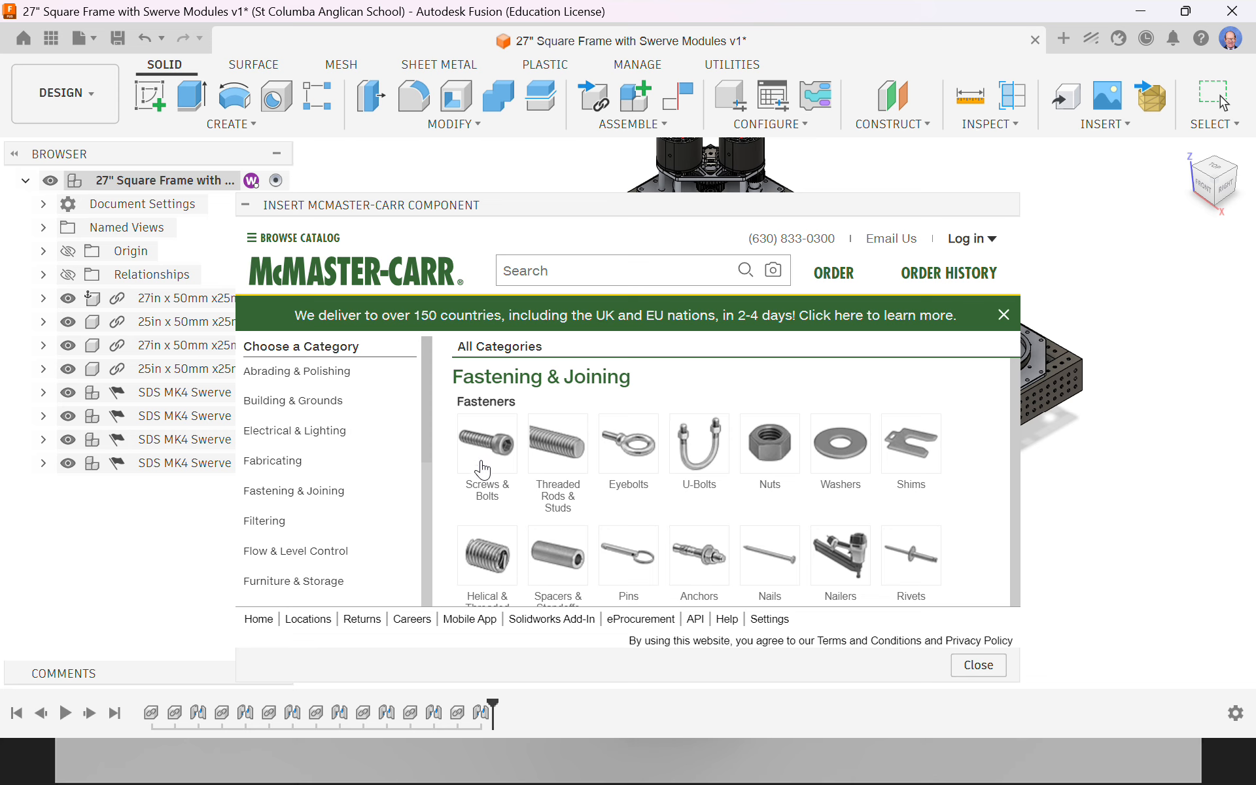
{"action": "left_click", "coordinate": [483, 444]}
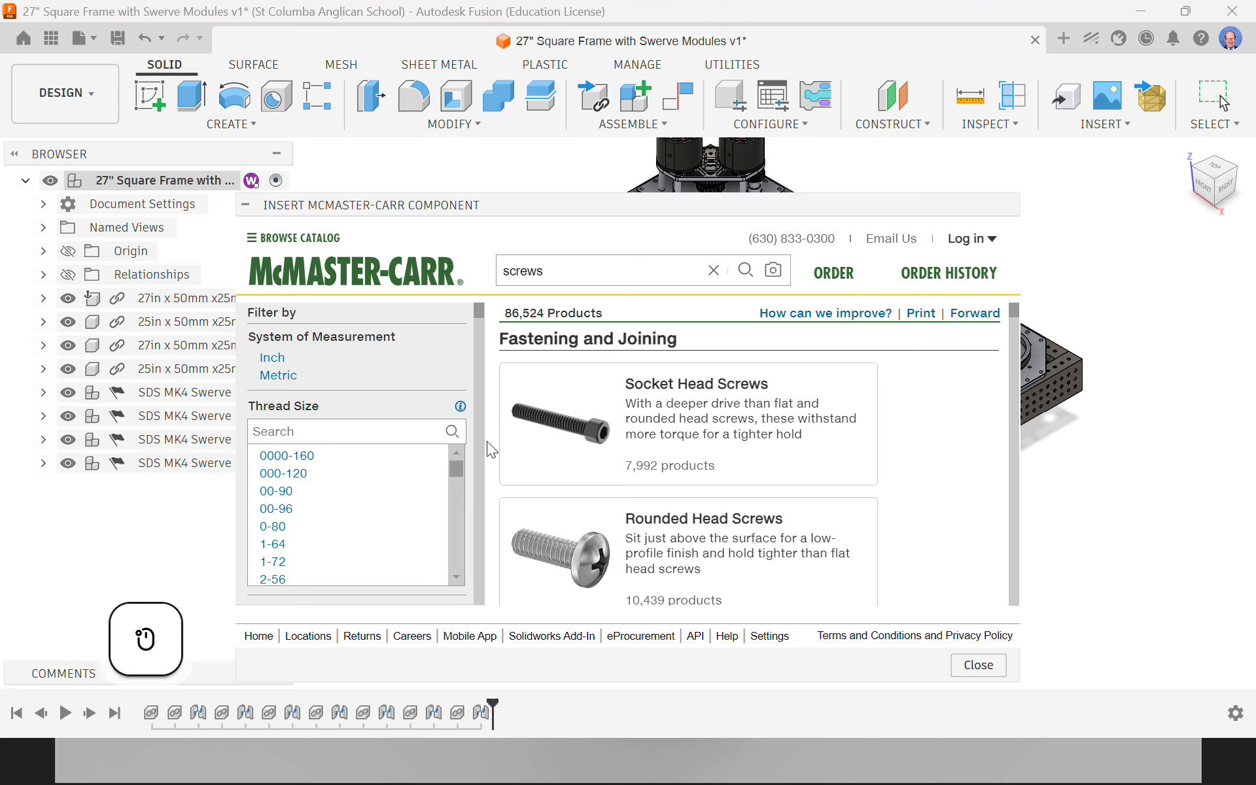
{"action": "left_click", "coordinate": [281, 358]}
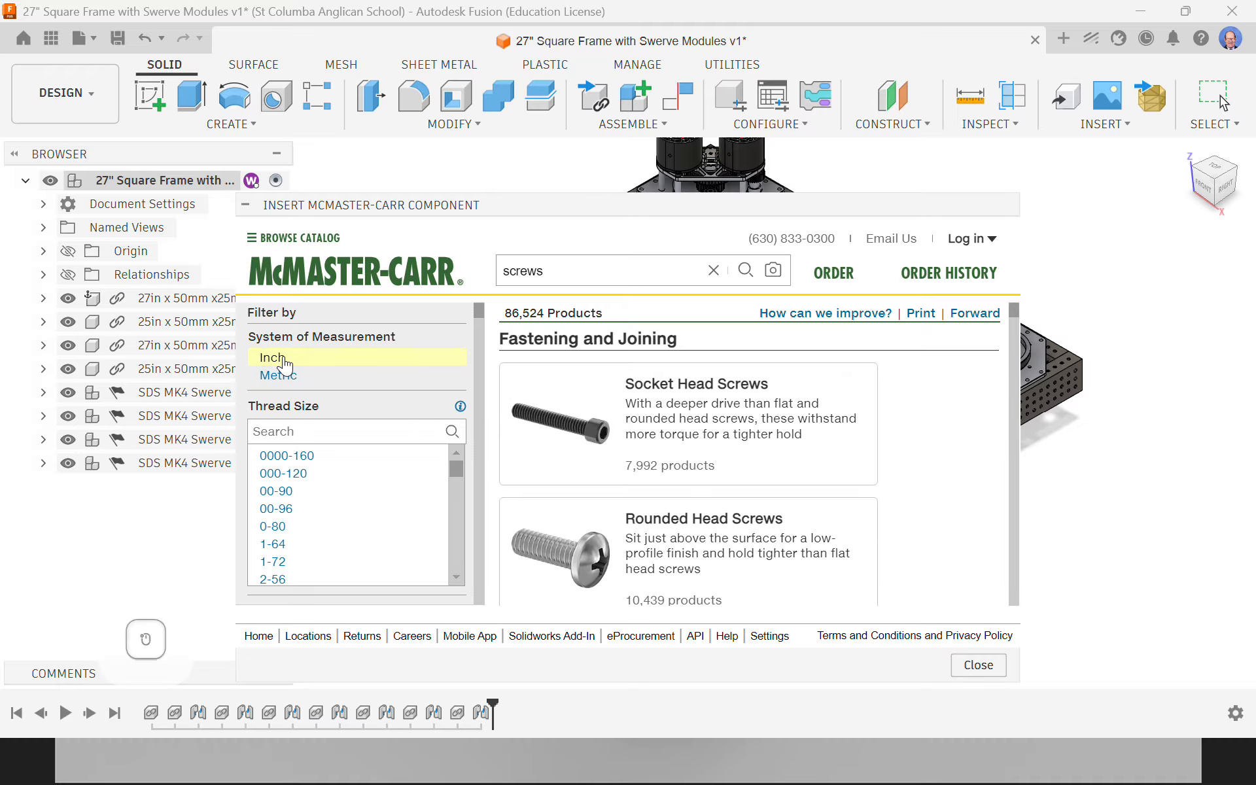
{"action": "scroll", "coordinate": [347, 521], "scroll_direction": "down", "scroll_amount": 10}
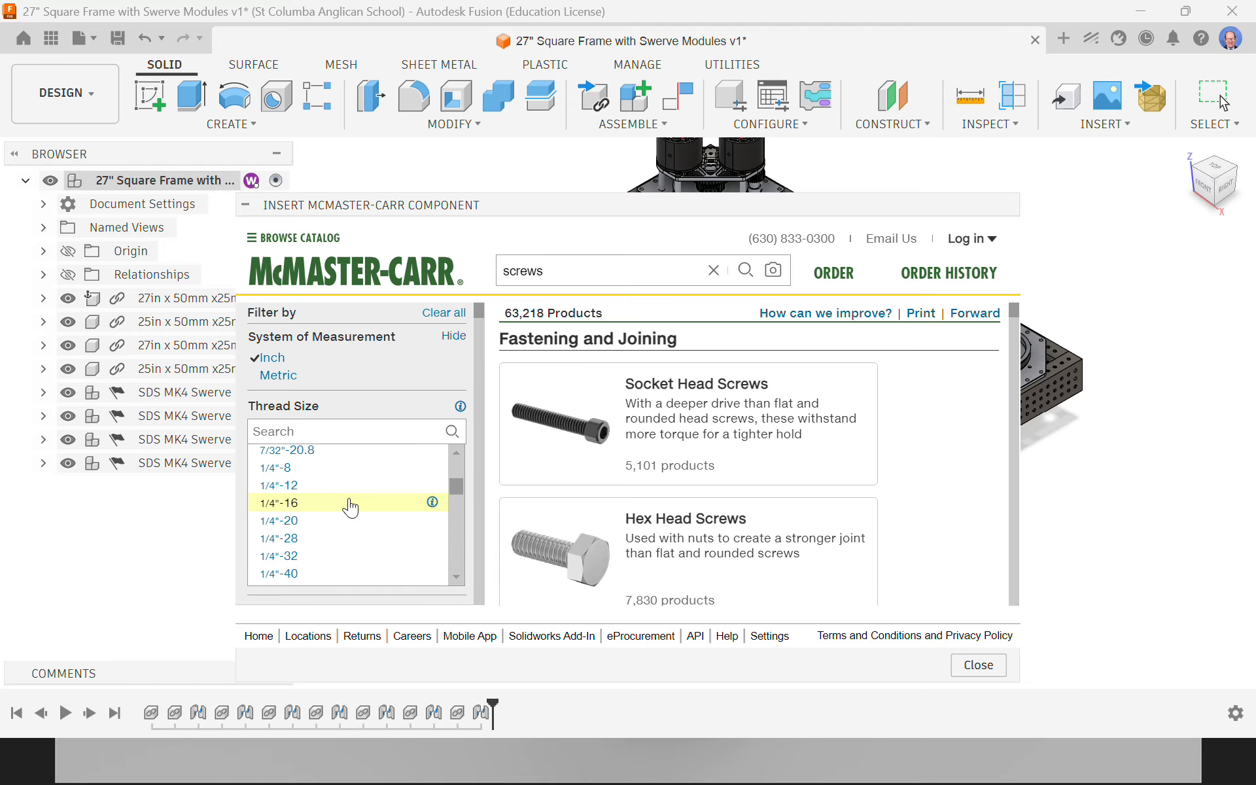
{"action": "left_click", "coordinate": [308, 522]}
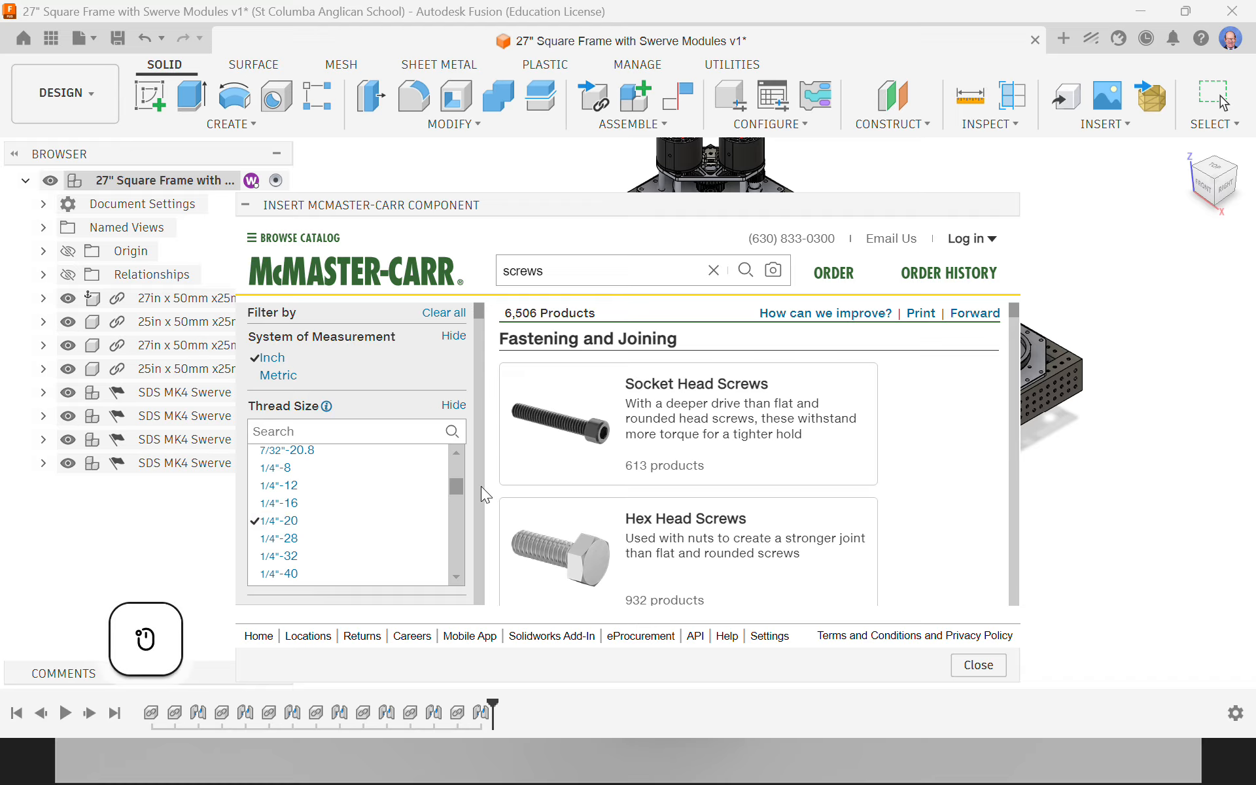
{"action": "scroll", "coordinate": [479, 487], "scroll_direction": "down", "scroll_amount": 3}
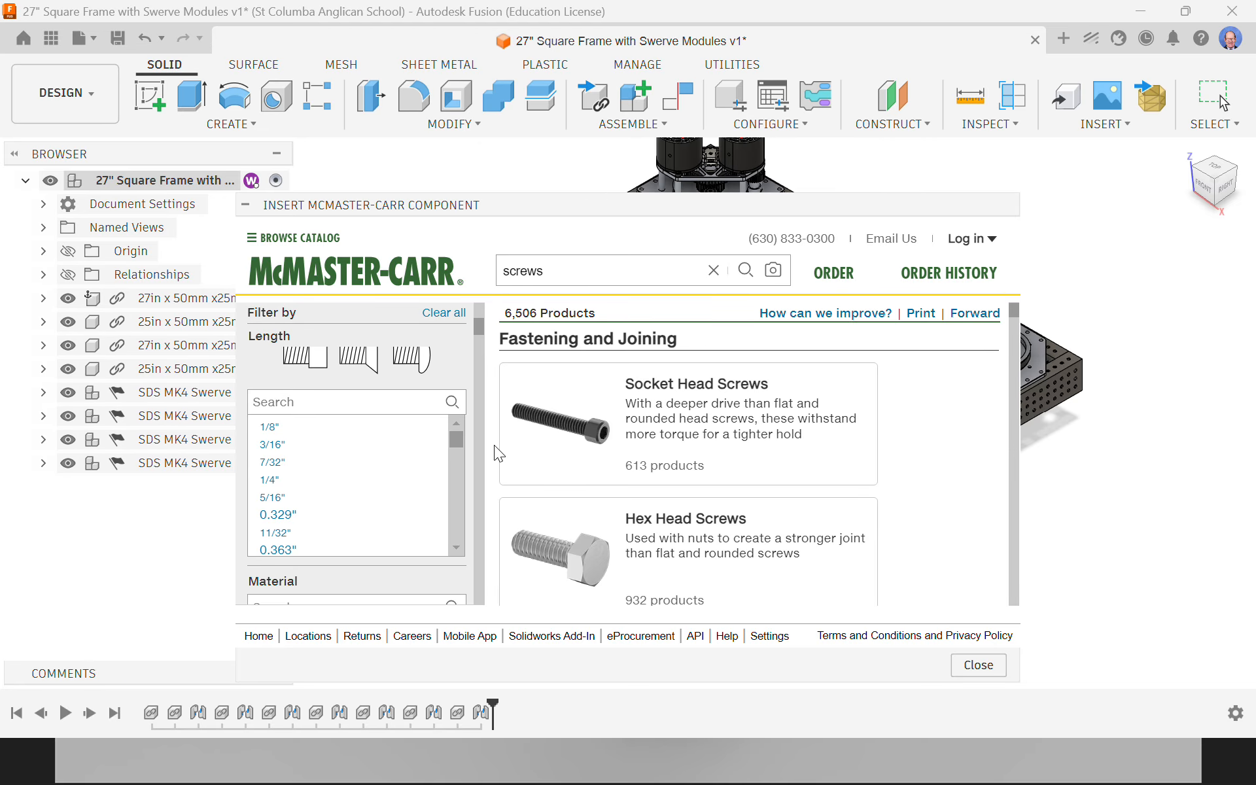
Switch to the Camera app to examine the physical sample screw
{"action": "key", "text": "alt+Tab"}
{"action": "key", "text": "alt+Tab"}
{"action": "key", "text": "alt+Tab"}
{"action": "key", "text": "alt+Tab"}
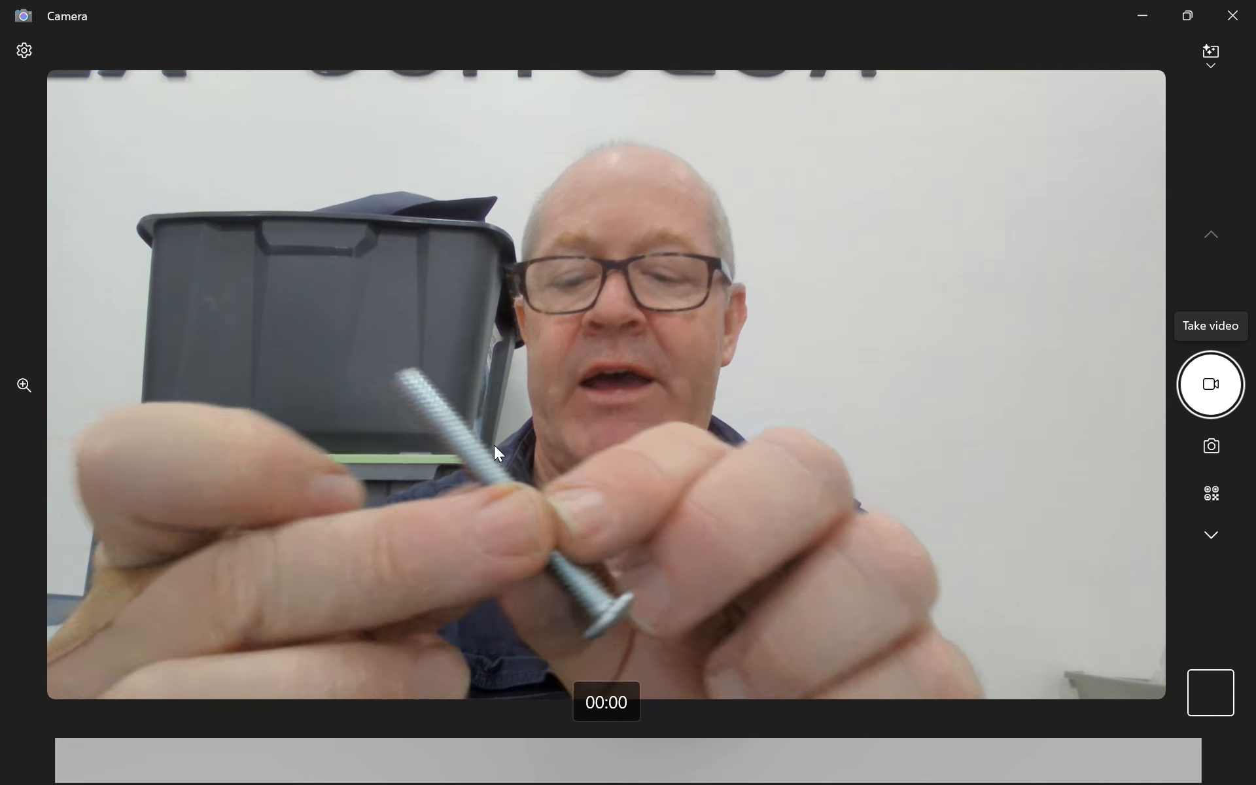
Return to Fusion and filter the screws to a 2 1/2" length and fully threaded
{"action": "key", "text": "alt+Tab"}
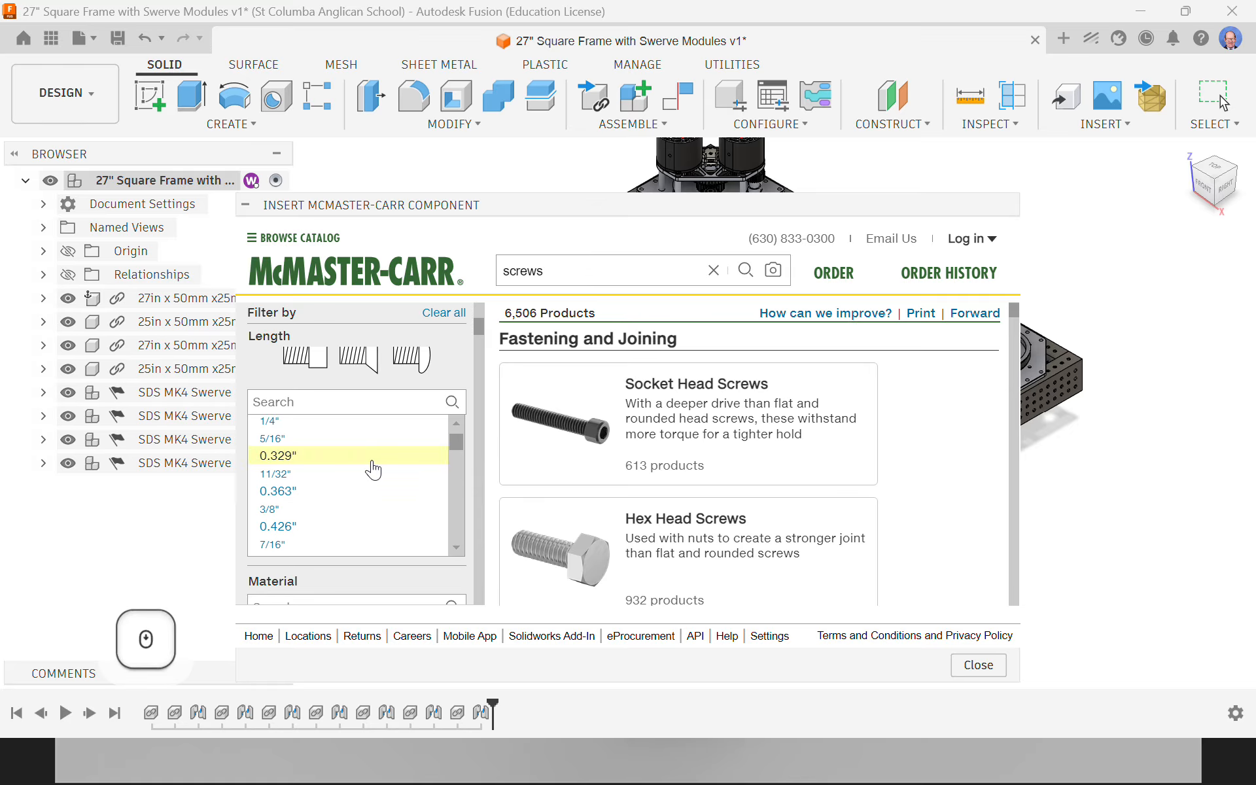
{"action": "scroll", "coordinate": [372, 470], "scroll_direction": "down", "scroll_amount": 2}
{"action": "scroll", "coordinate": [371, 469], "scroll_direction": "down", "scroll_amount": 10}
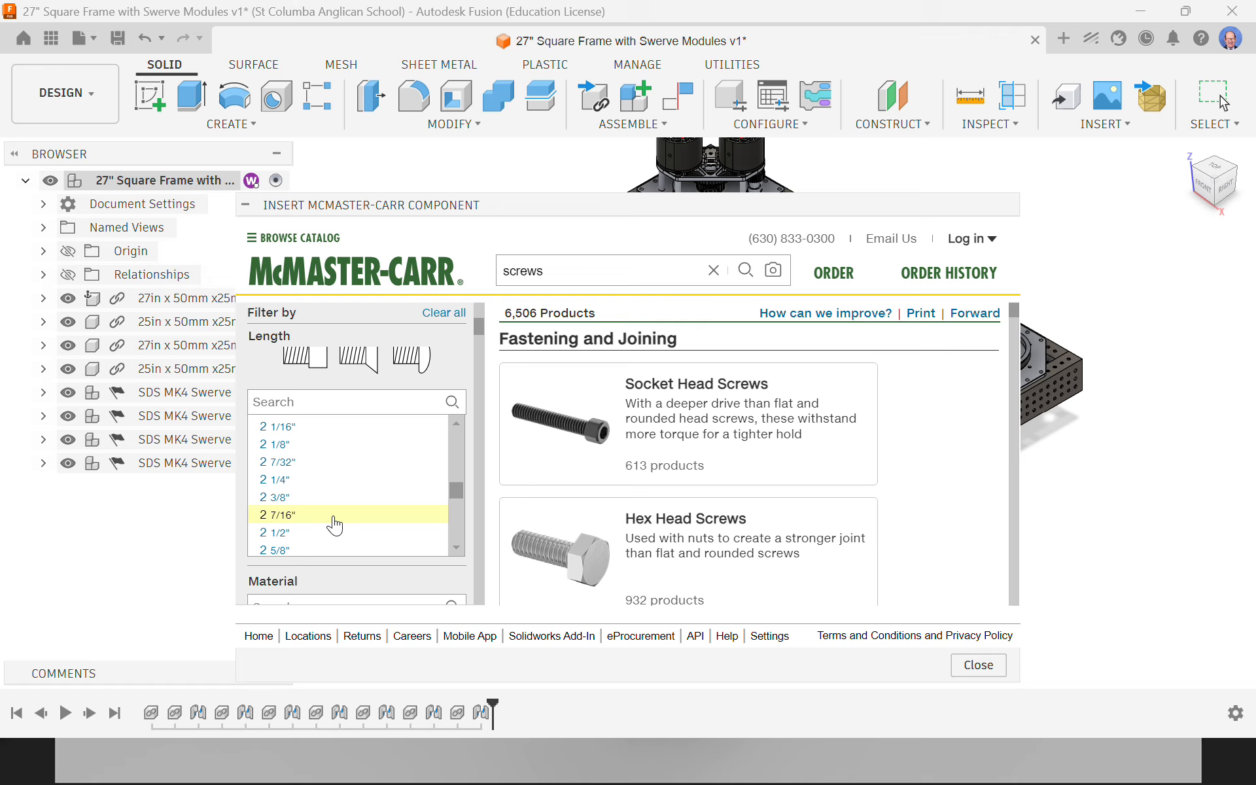
{"action": "left_click", "coordinate": [301, 534]}
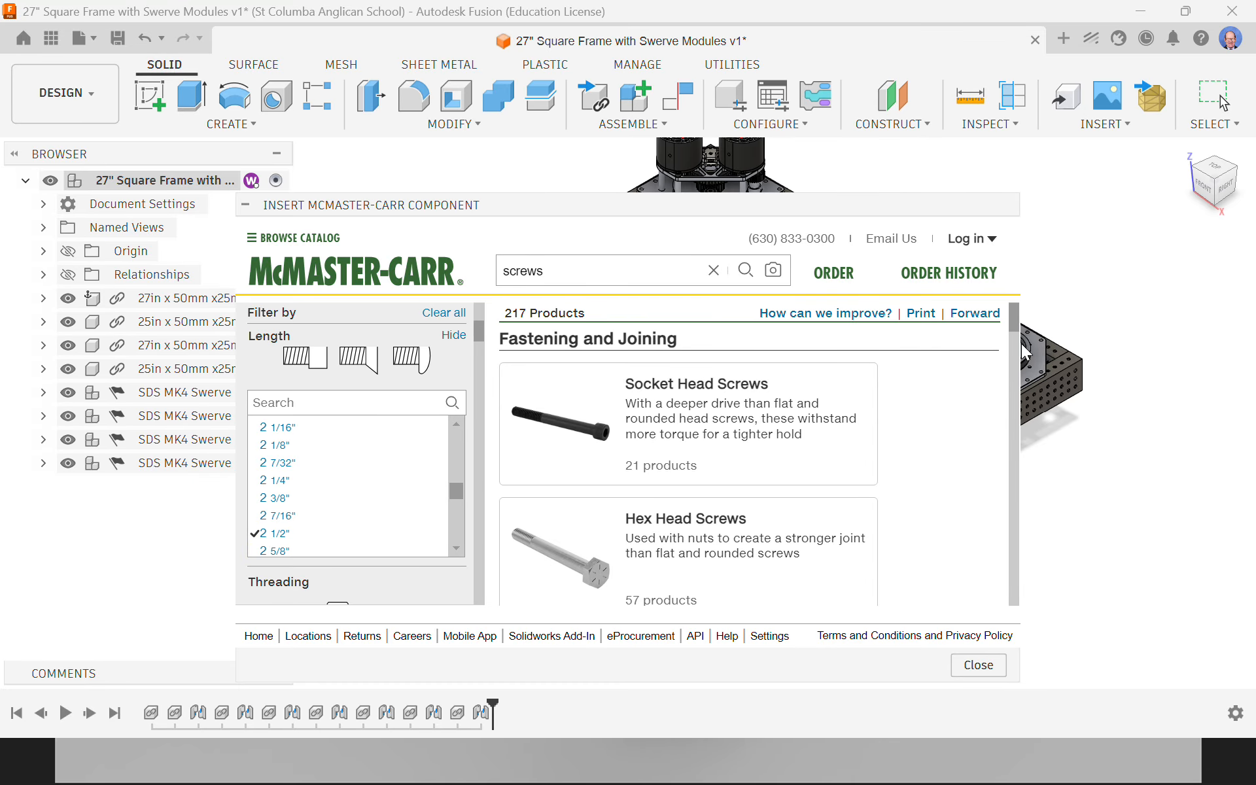
{"action": "mouse_move", "coordinate": [1016, 321]}
{"action": "left_mouse_down"}
{"action": "mouse_move", "coordinate": [1011, 517]}
{"action": "mouse_move", "coordinate": [1015, 313]}
{"action": "left_mouse_up"}
{"action": "scroll", "coordinate": [483, 347], "scroll_direction": "down", "scroll_amount": 3}
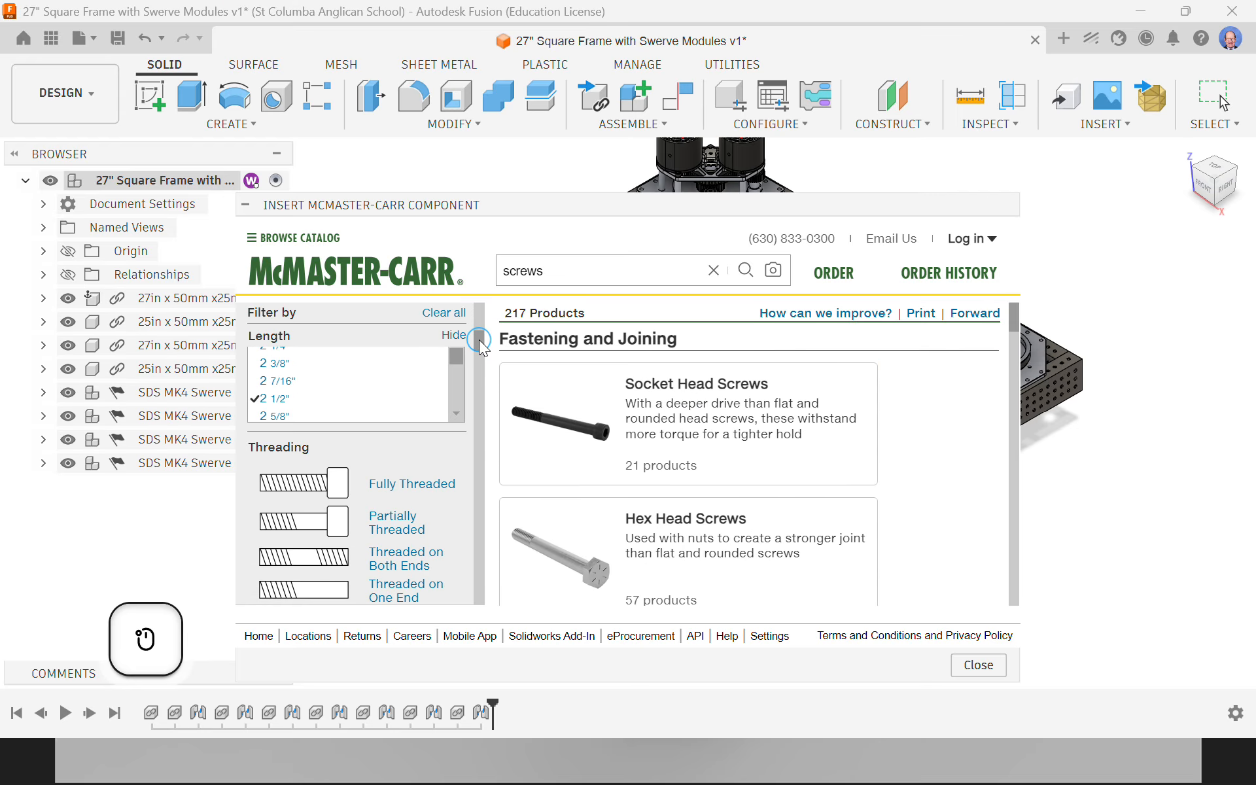
{"action": "left_click", "coordinate": [370, 425]}
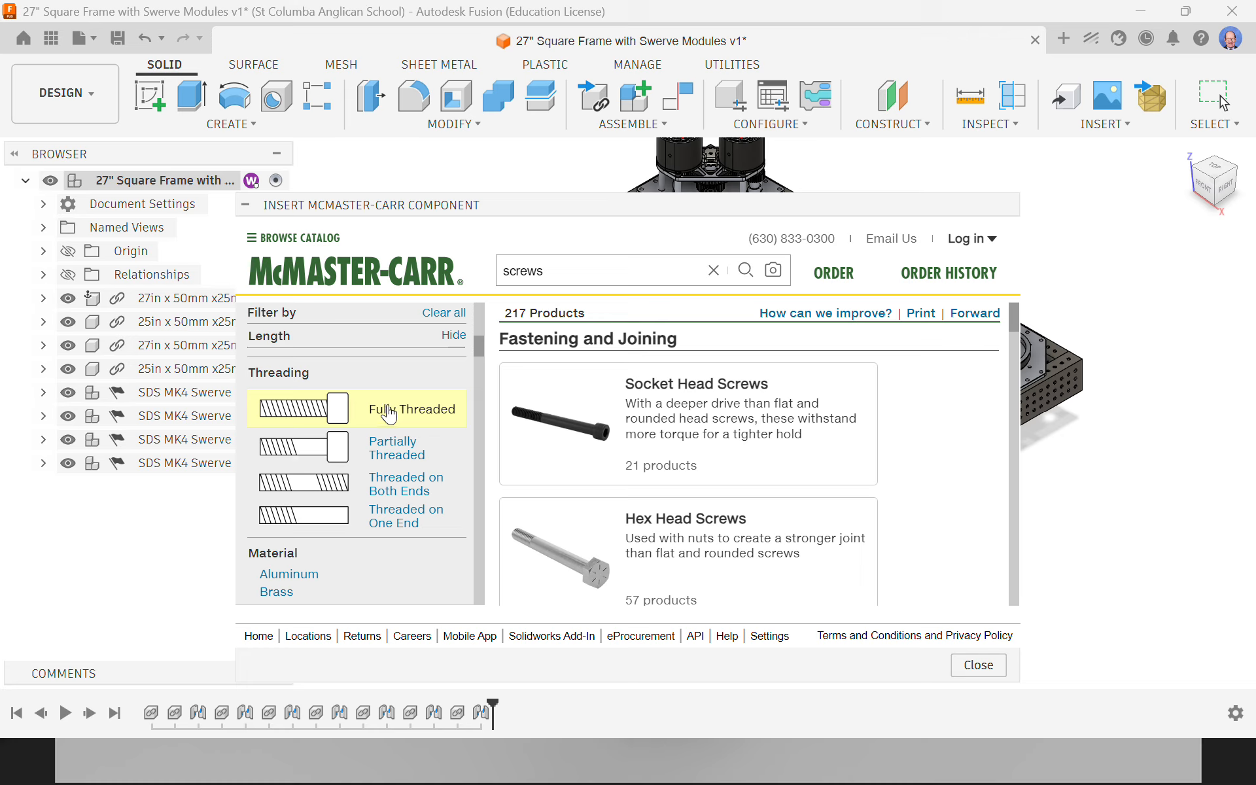
{"action": "left_click", "coordinate": [395, 413]}
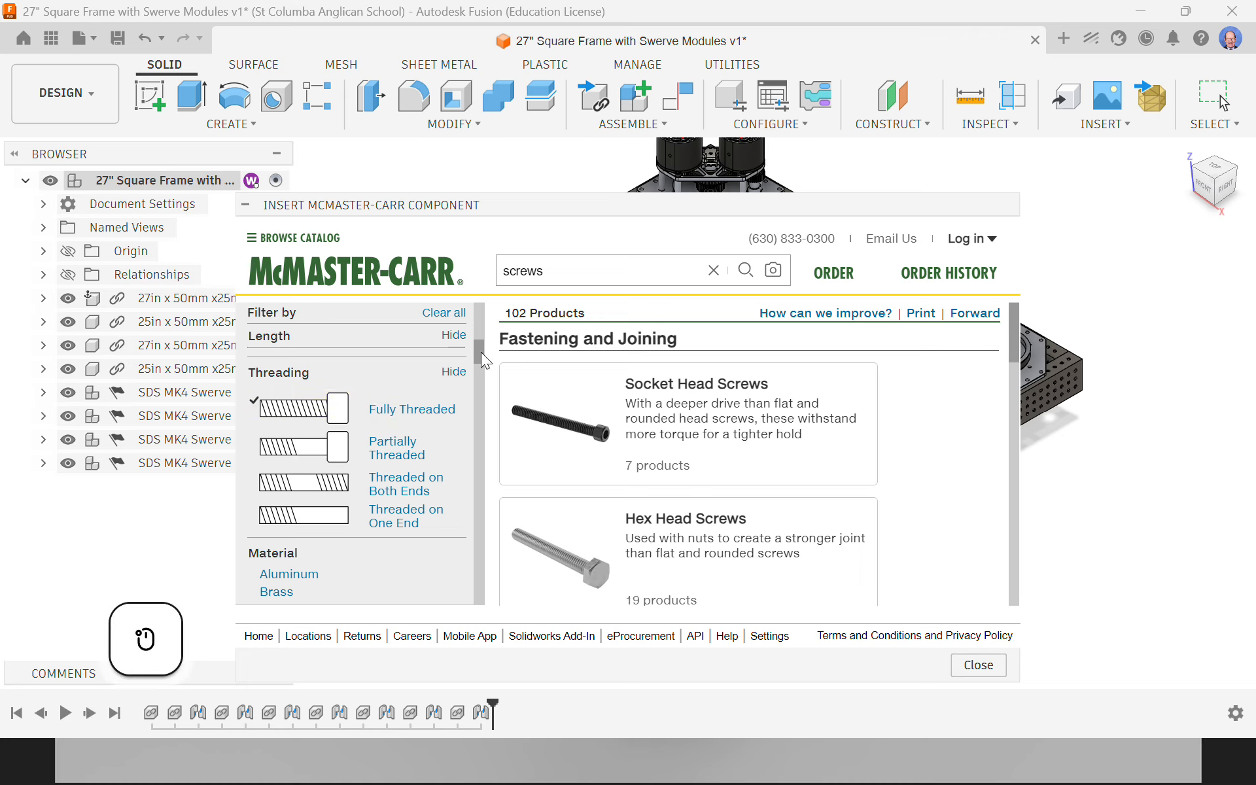
Filter the screws to a rounded head type with Phillips drive and Round head style
{"action": "left_click_drag", "start_coordinate": [481, 352], "coordinate": [481, 414]}
{"action": "left_click", "coordinate": [420, 480]}
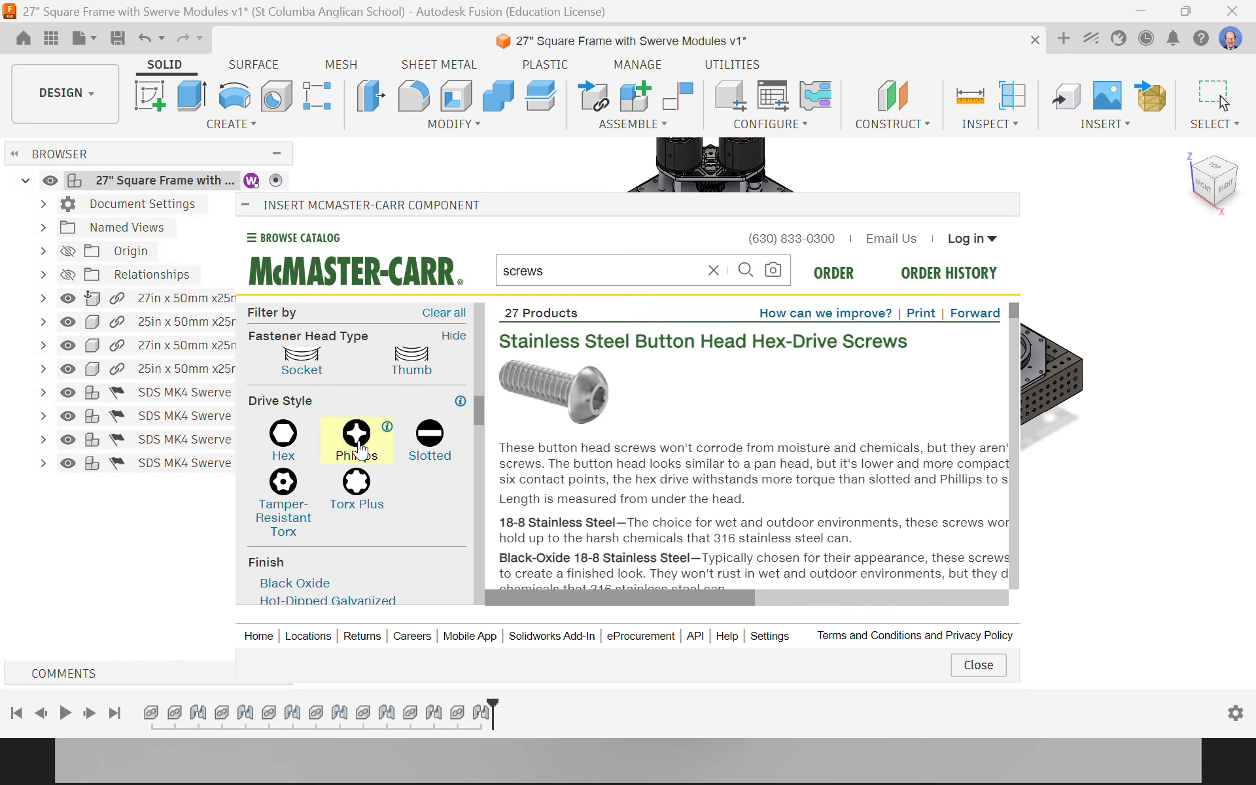
{"action": "left_click", "coordinate": [359, 447]}
{"action": "left_click_drag", "start_coordinate": [475, 397], "coordinate": [474, 426]}
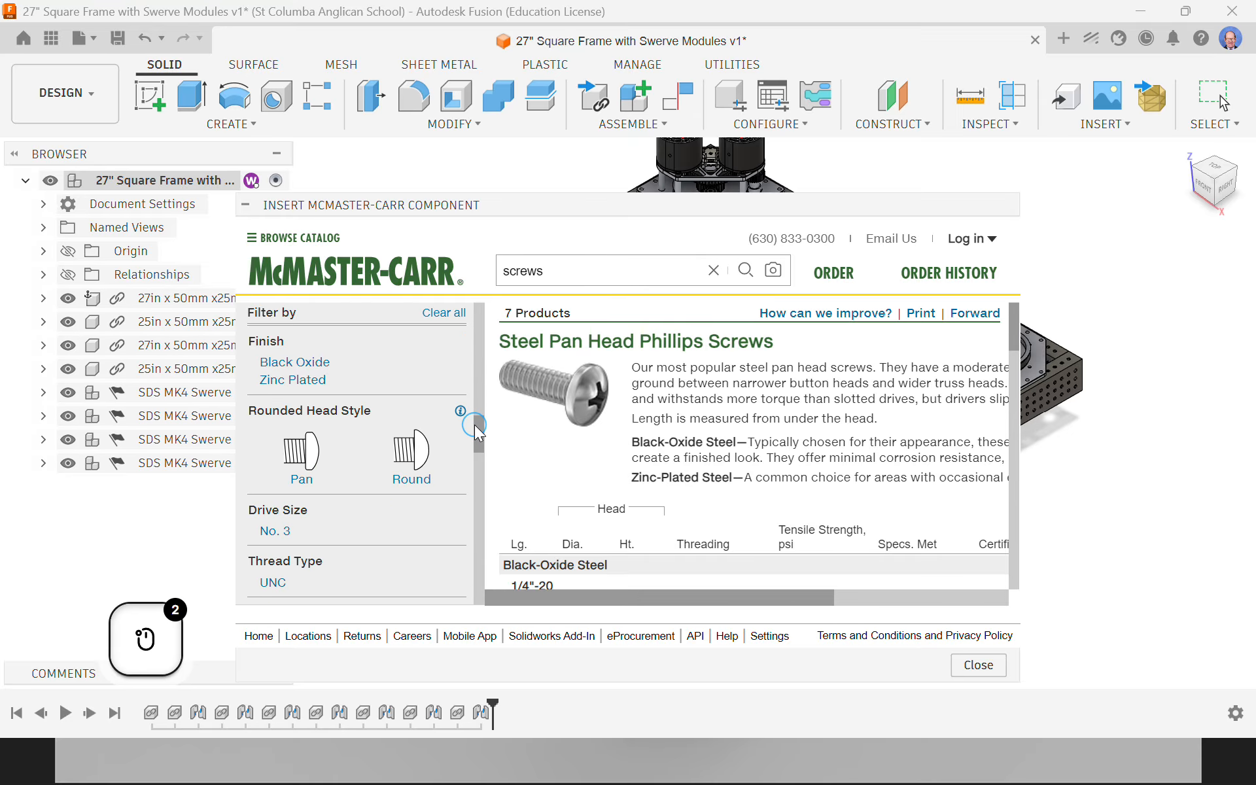
{"action": "left_click", "coordinate": [426, 451]}
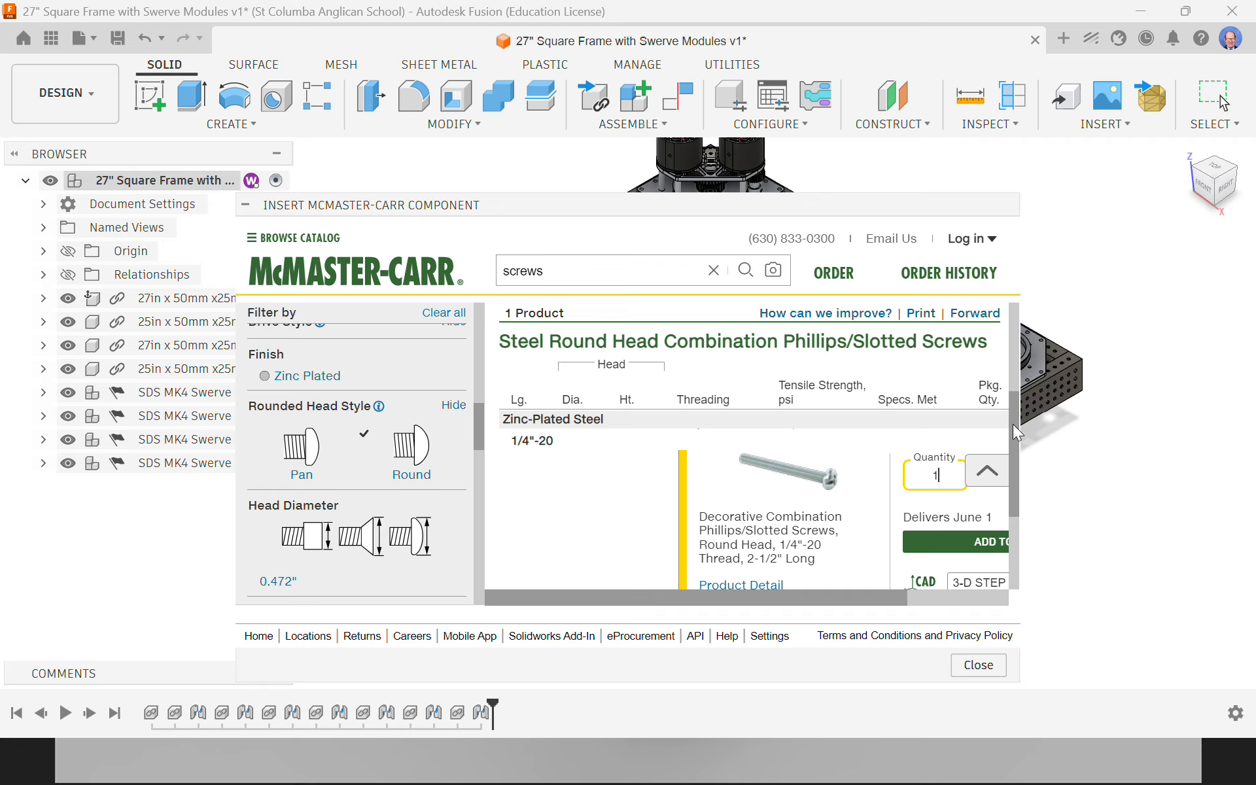
Insert the zinc-plated 1/4"-20, 2-1/2" long round head combination Phillips/slotted screw into the design as a 3-D STEP model
{"action": "left_click_drag", "start_coordinate": [1016, 432], "coordinate": [1011, 393]}
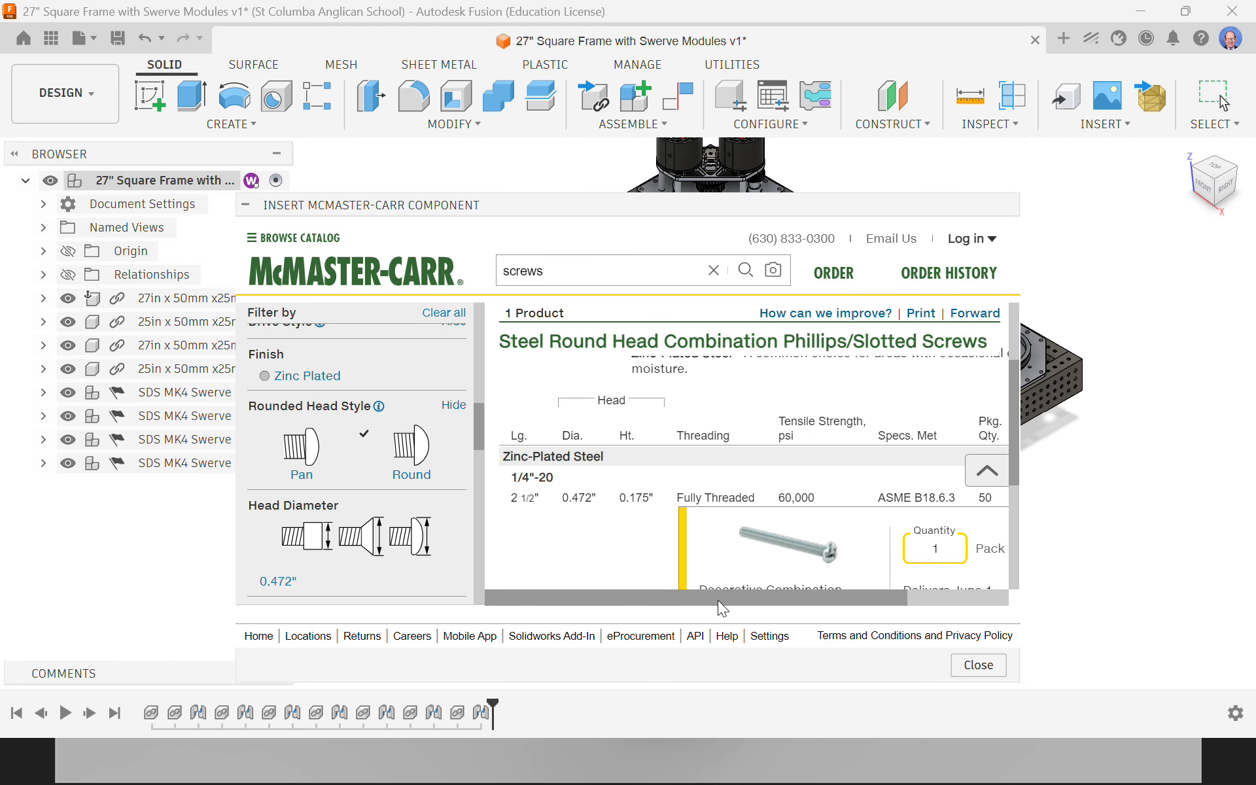
{"action": "left_click_drag", "start_coordinate": [717, 600], "coordinate": [870, 598]}
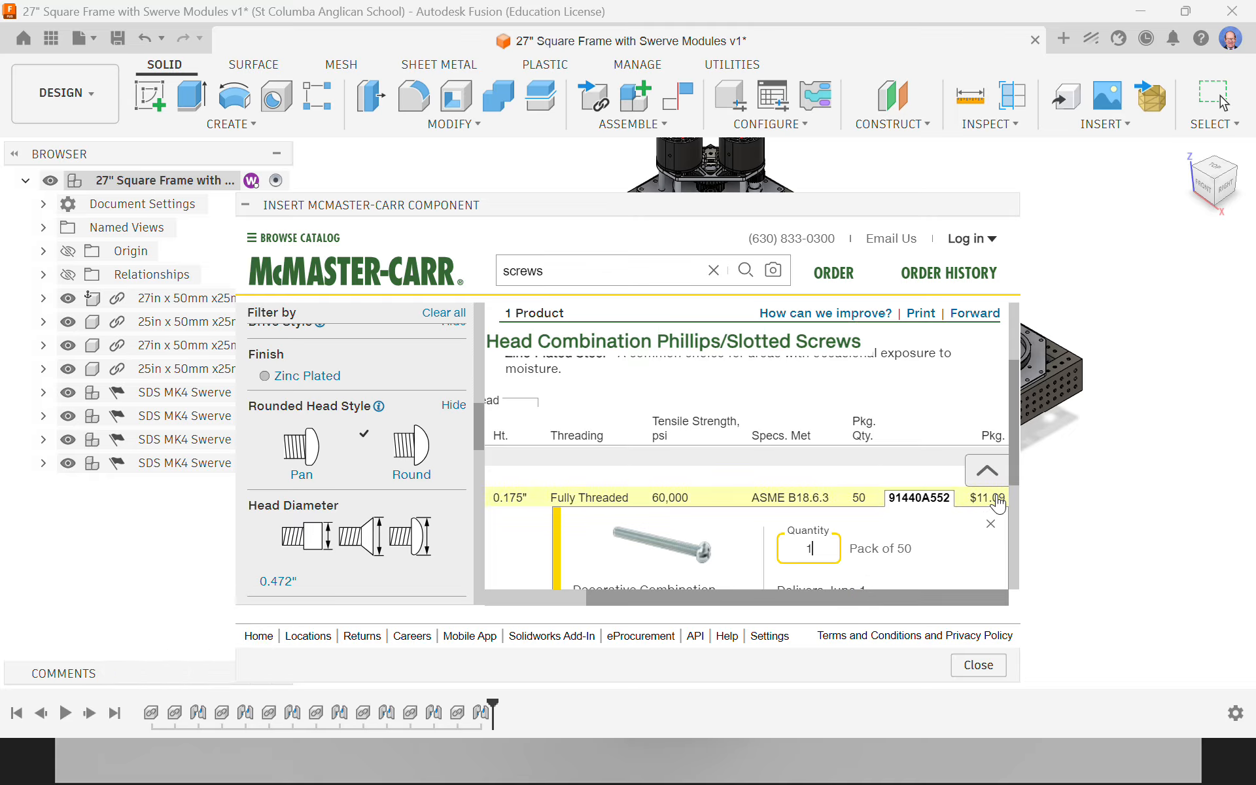
{"action": "left_click_drag", "start_coordinate": [794, 608], "coordinate": [715, 597]}
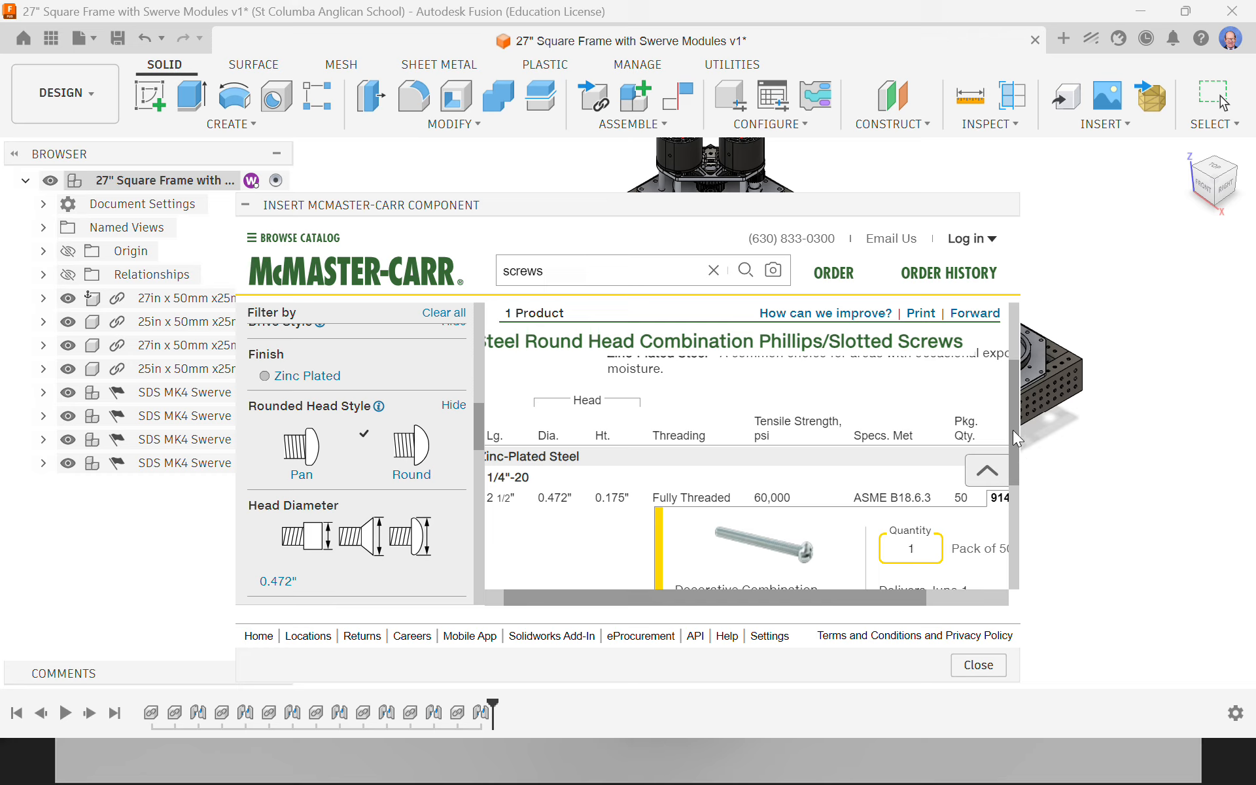
{"action": "left_click_drag", "start_coordinate": [1013, 430], "coordinate": [1015, 493]}
{"action": "left_click_drag", "start_coordinate": [861, 606], "coordinate": [946, 605]}
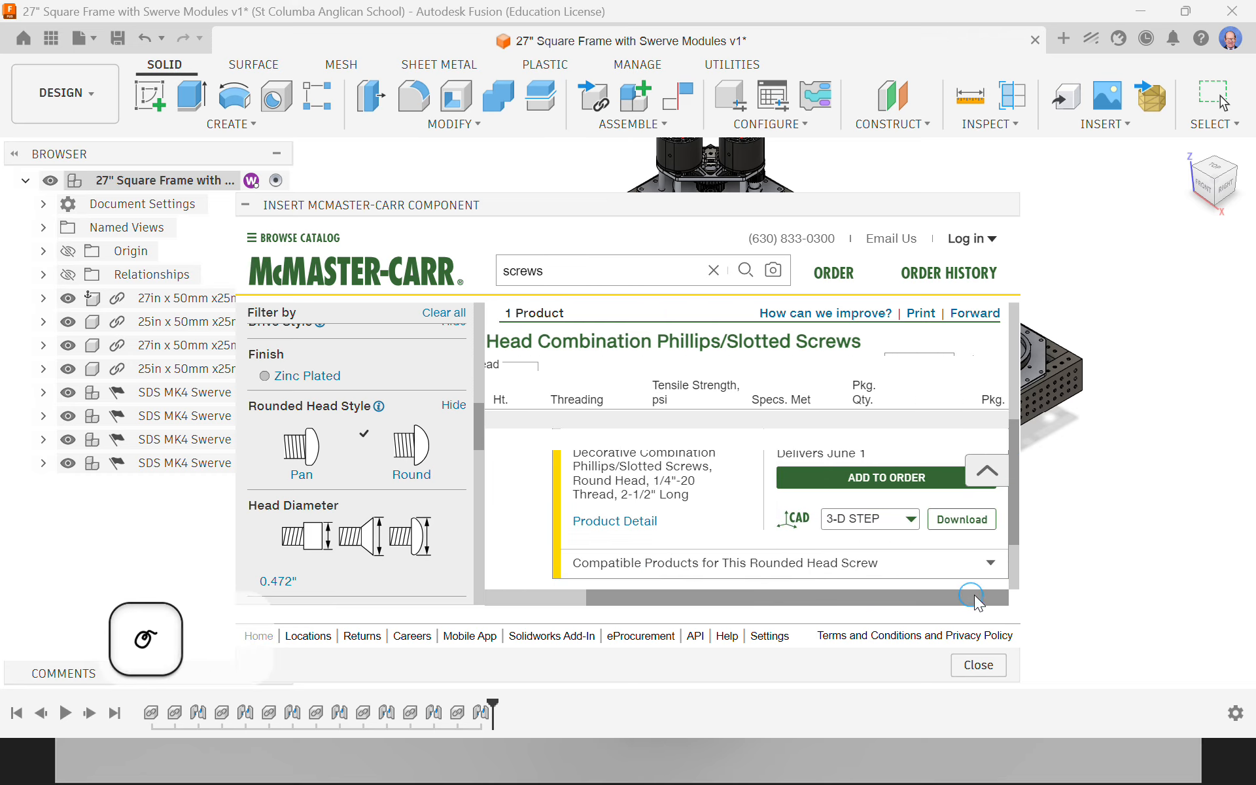
{"action": "left_click", "coordinate": [911, 526]}
{"action": "left_click", "coordinate": [883, 555]}
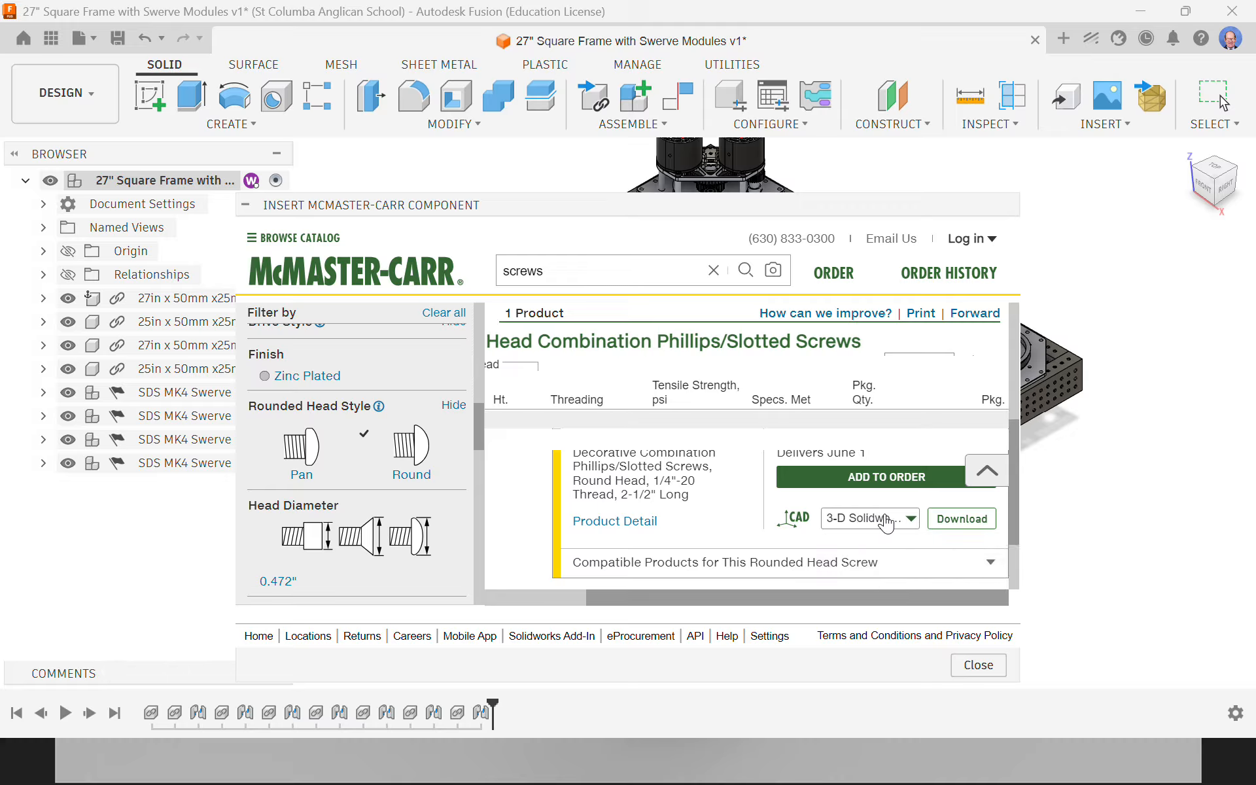
{"action": "left_click", "coordinate": [911, 520]}
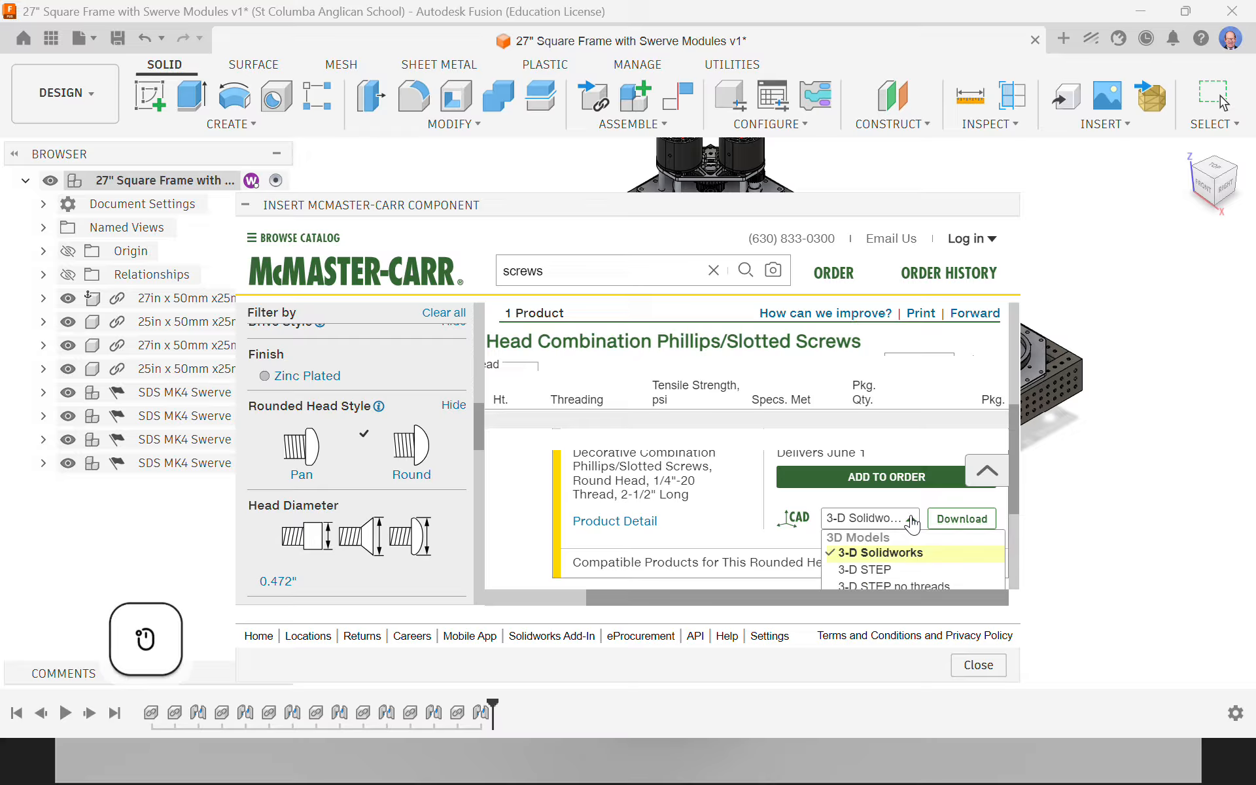
{"action": "left_click", "coordinate": [877, 571]}
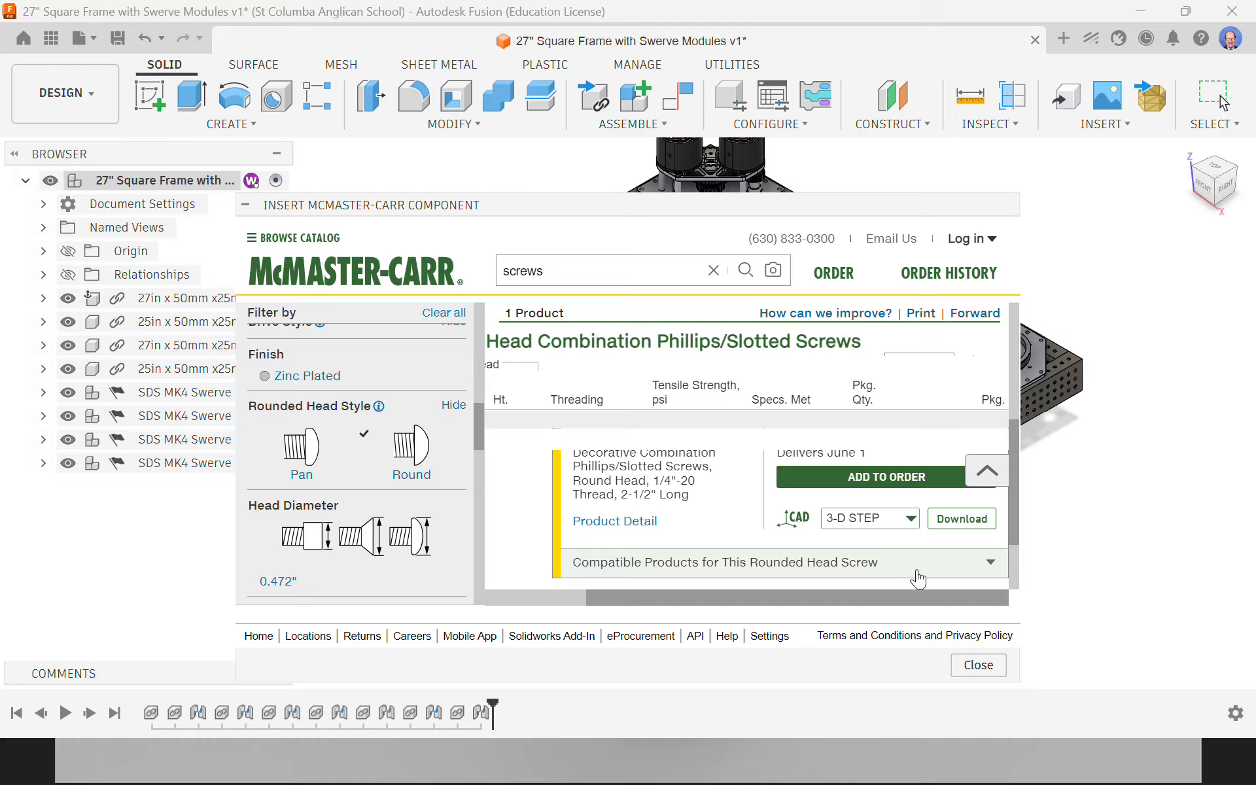
{"action": "left_click", "coordinate": [965, 520]}
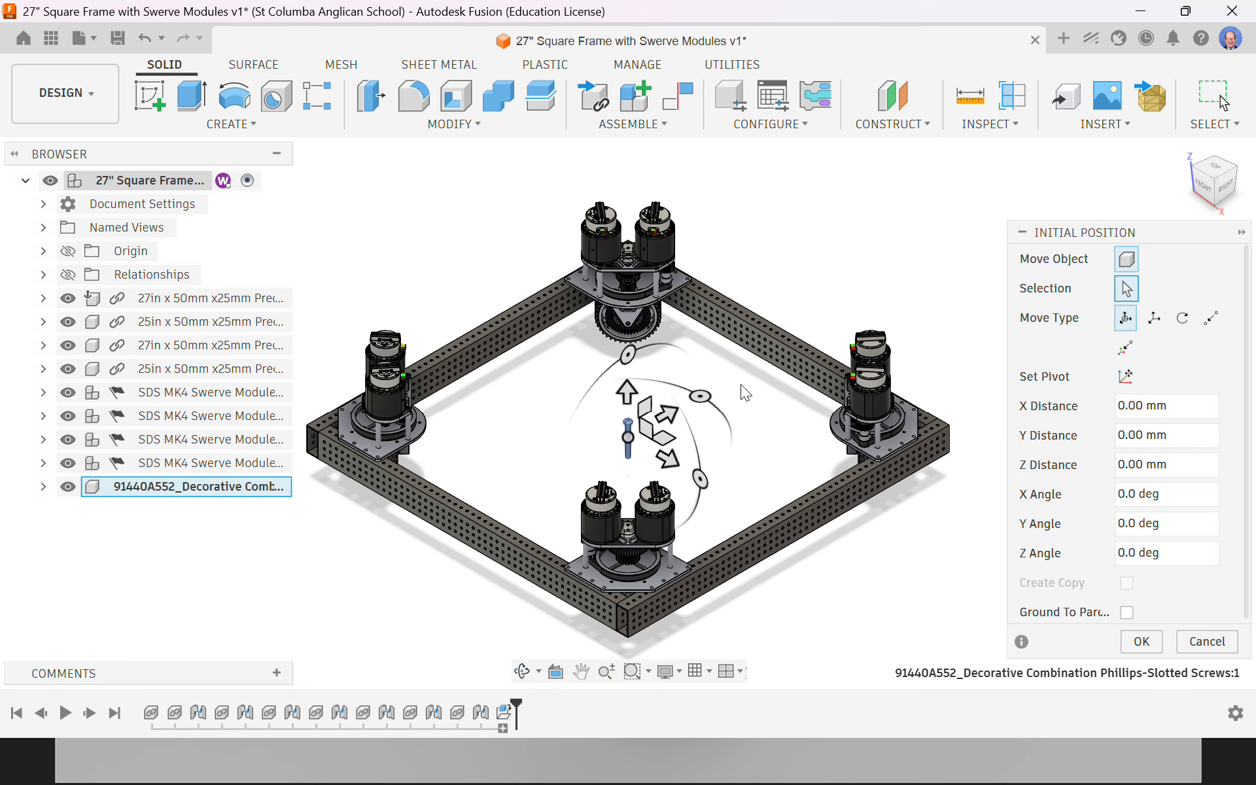
{"action": "scroll", "coordinate": [622, 455], "scroll_direction": "up", "scroll_amount": 2}
{"action": "scroll", "coordinate": [627, 448], "scroll_direction": "up", "scroll_amount": 5}
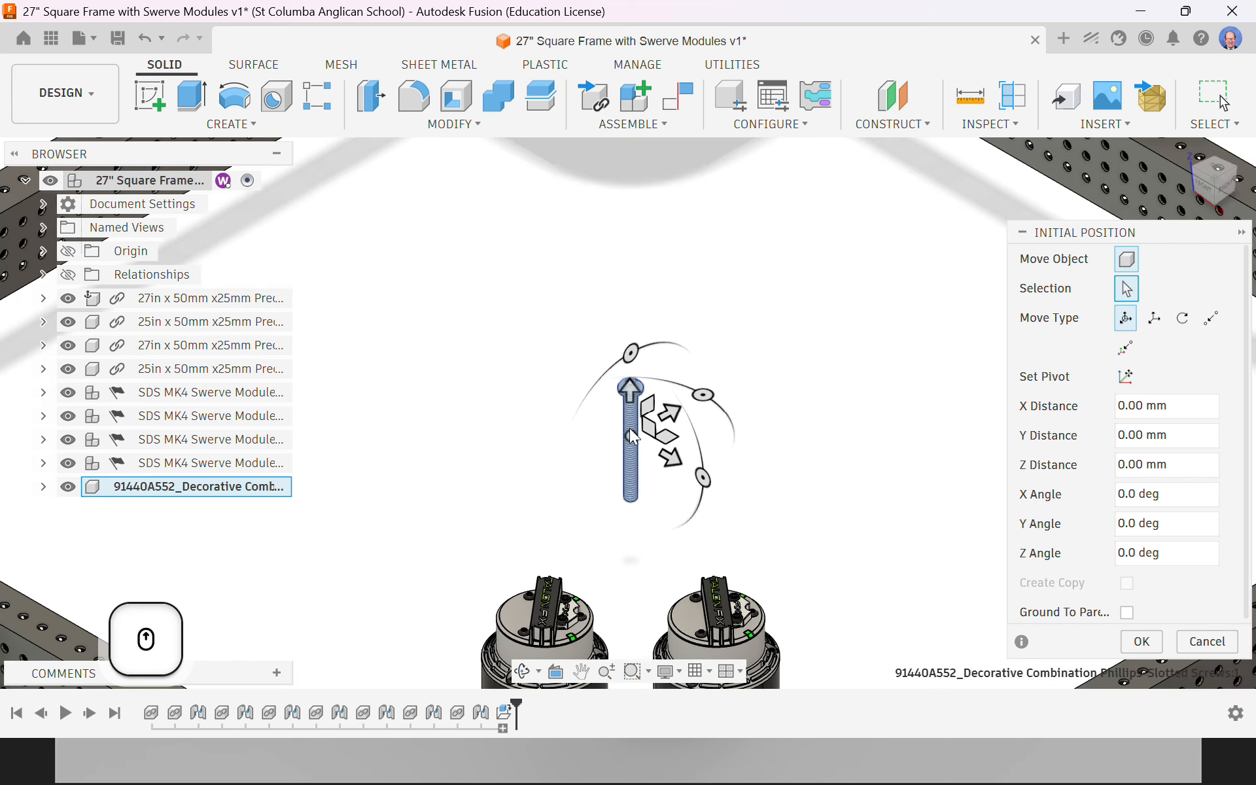
Flip the inserted screw head-down by rotating it -180 degrees about Y and accept its initial position
{"action": "scroll", "coordinate": [633, 437], "scroll_direction": "down", "scroll_amount": 4}
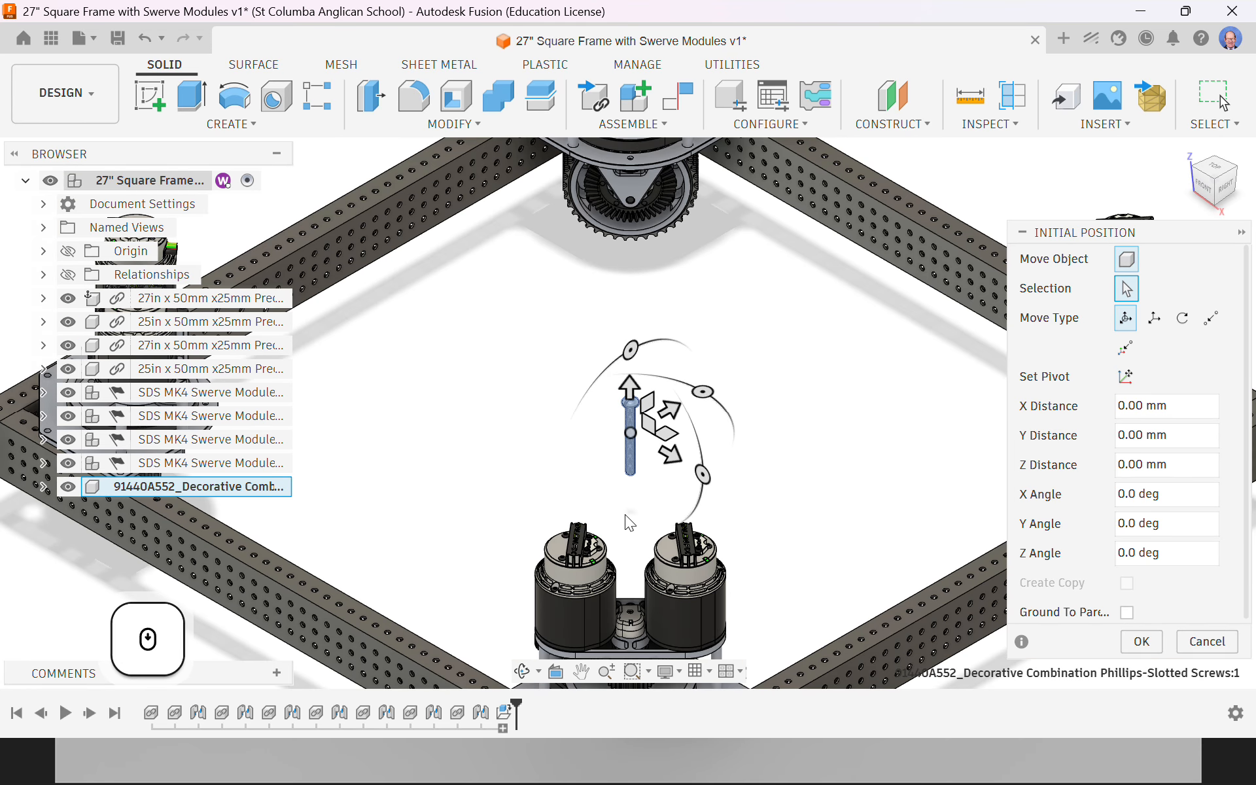
{"action": "scroll", "coordinate": [639, 454], "scroll_direction": "down", "scroll_amount": 5}
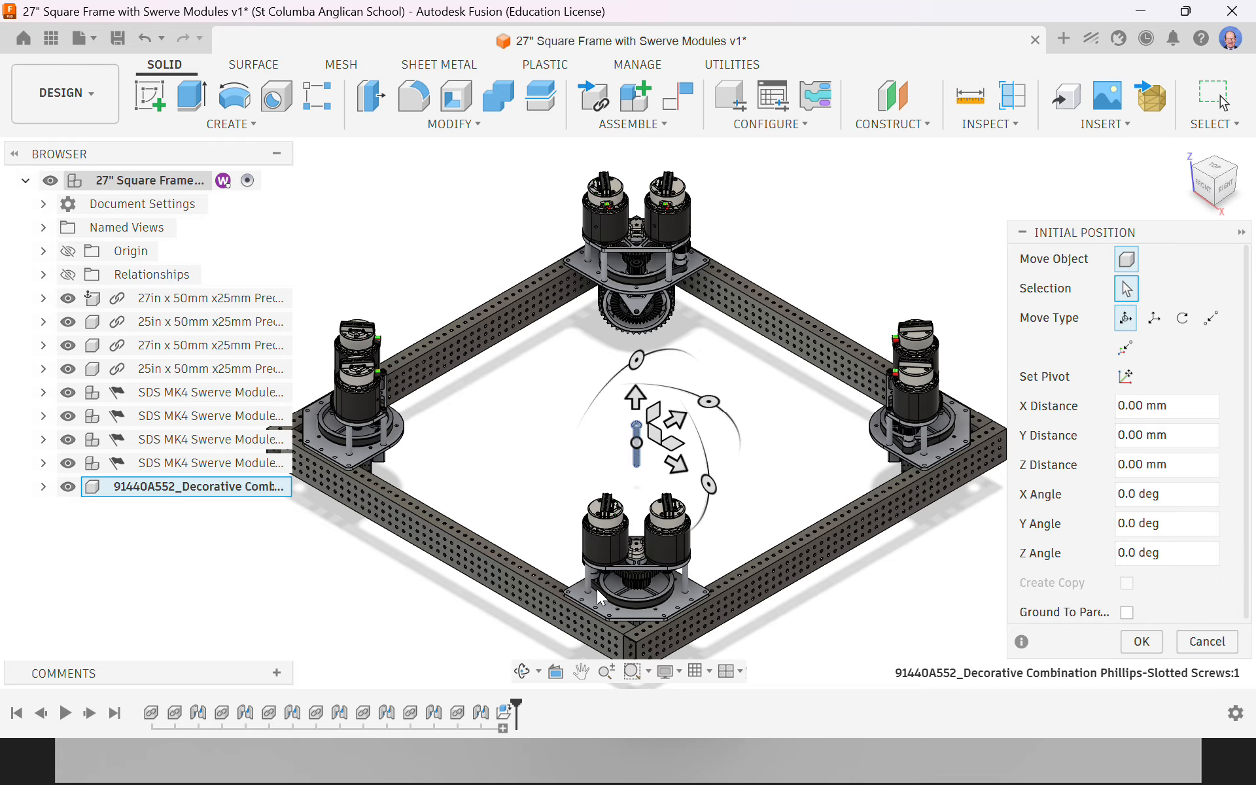
{"action": "left_click_drag", "start_coordinate": [709, 485], "coordinate": [567, 399]}
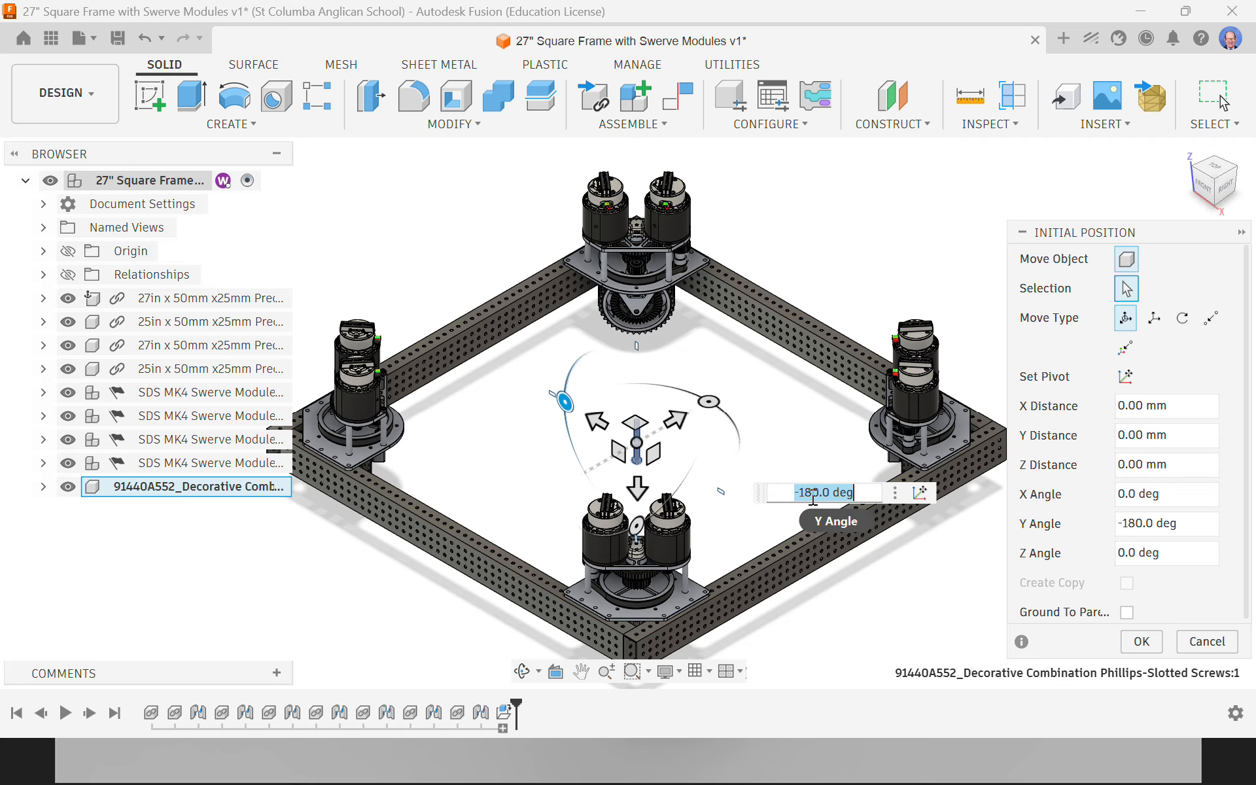
{"action": "left_click", "coordinate": [1142, 641]}
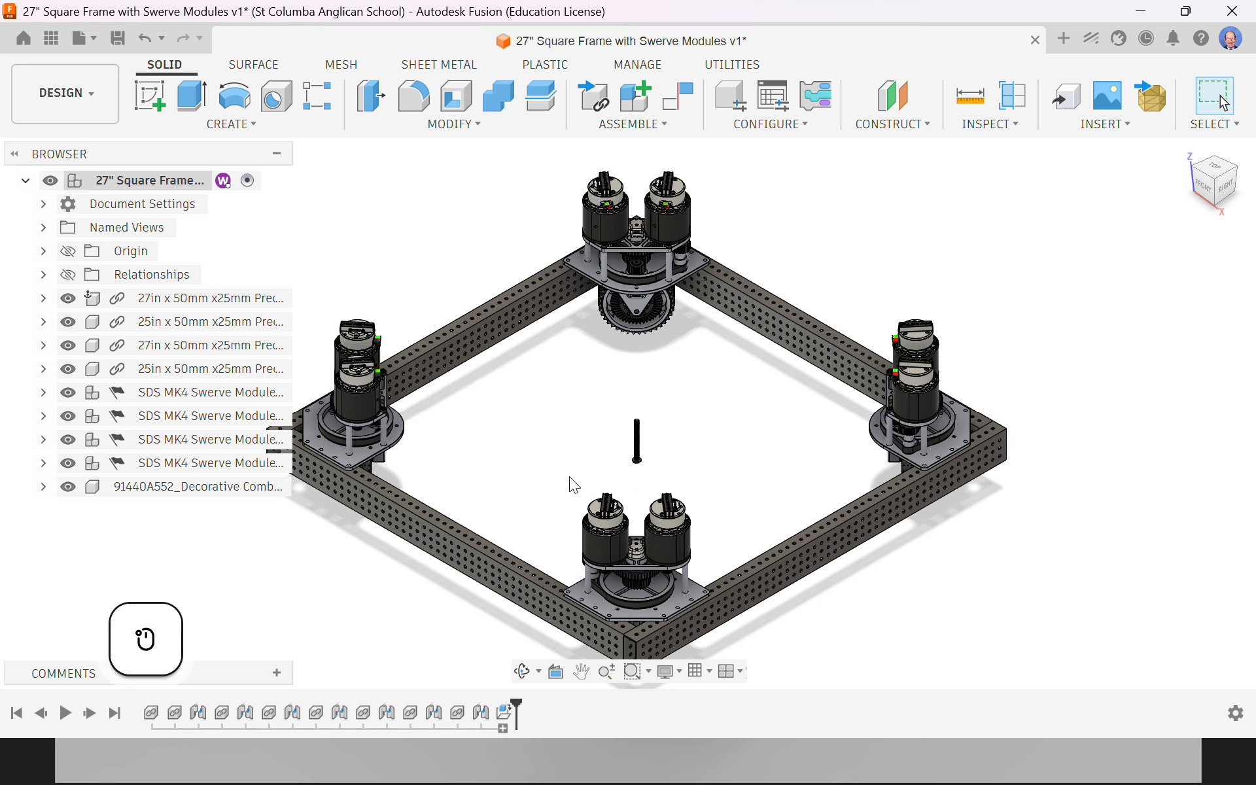
Move the screw freely to a clear spot outside the frame, near the front corner swerve module
{"action": "middle_click_drag", "start_coordinate": [674, 449], "coordinate": [704, 344]}
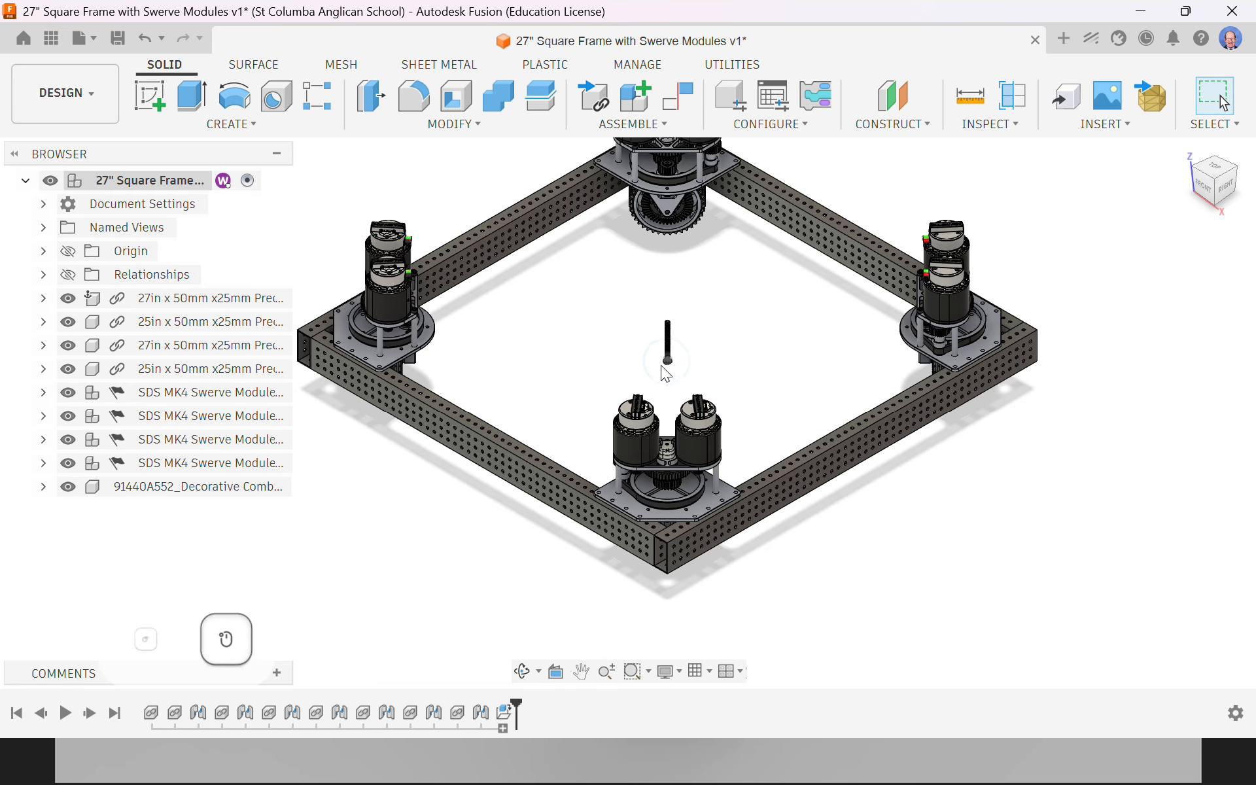
{"action": "left_click_drag", "start_coordinate": [666, 370], "coordinate": [522, 570]}
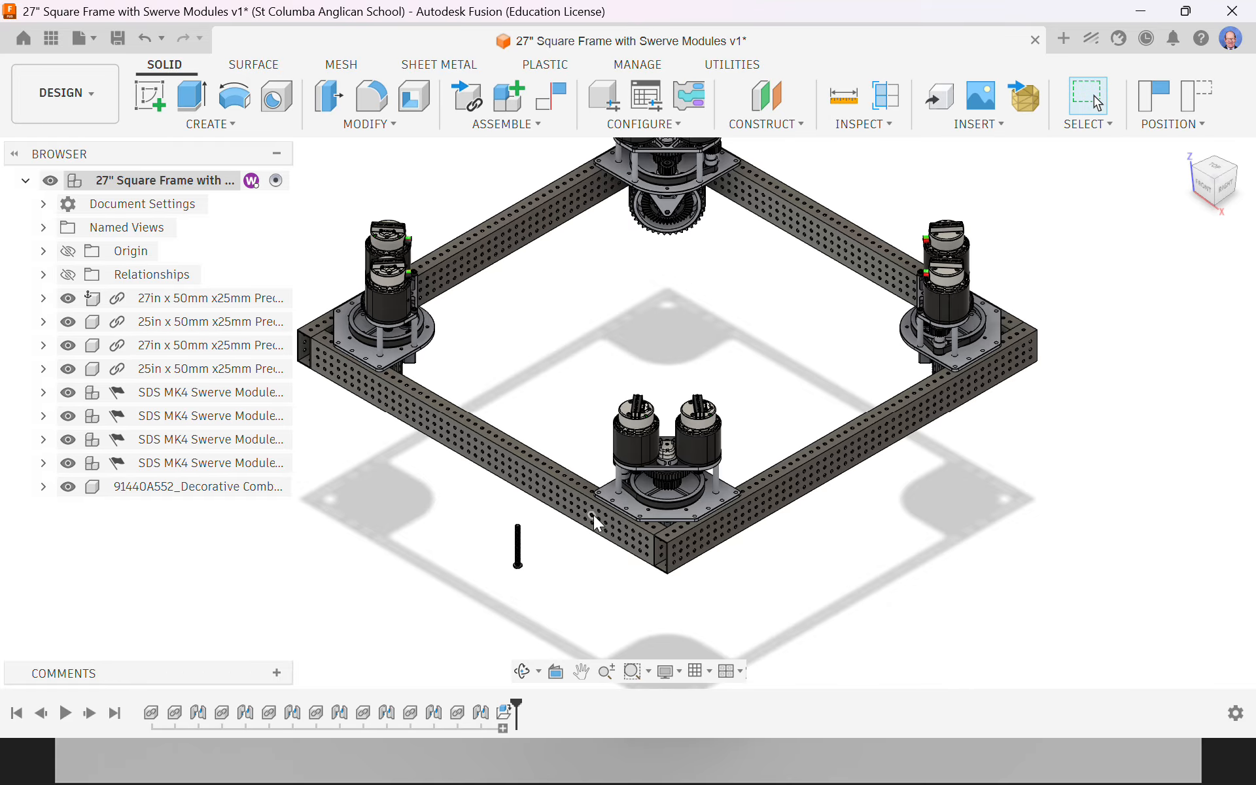
{"action": "scroll", "coordinate": [530, 567], "scroll_direction": "up", "scroll_amount": 10}
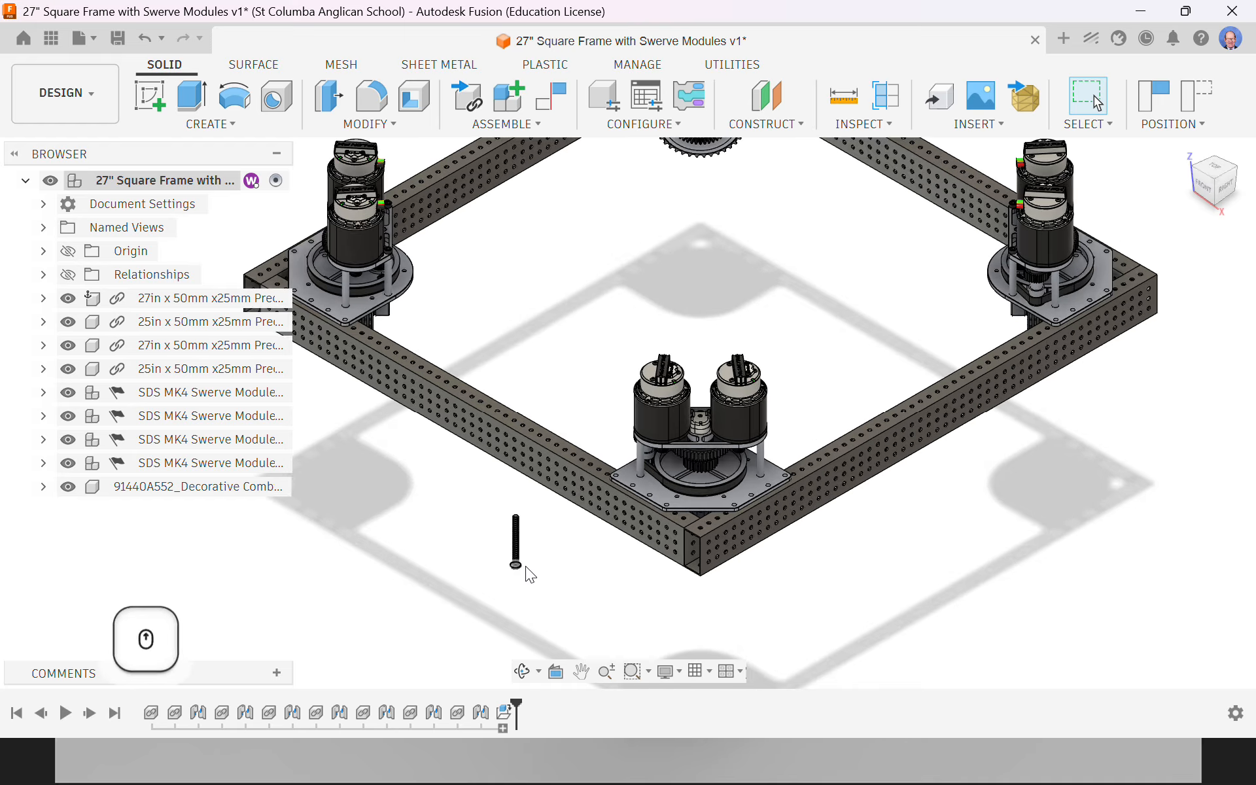
{"action": "scroll", "coordinate": [522, 576], "scroll_direction": "up", "scroll_amount": 3}
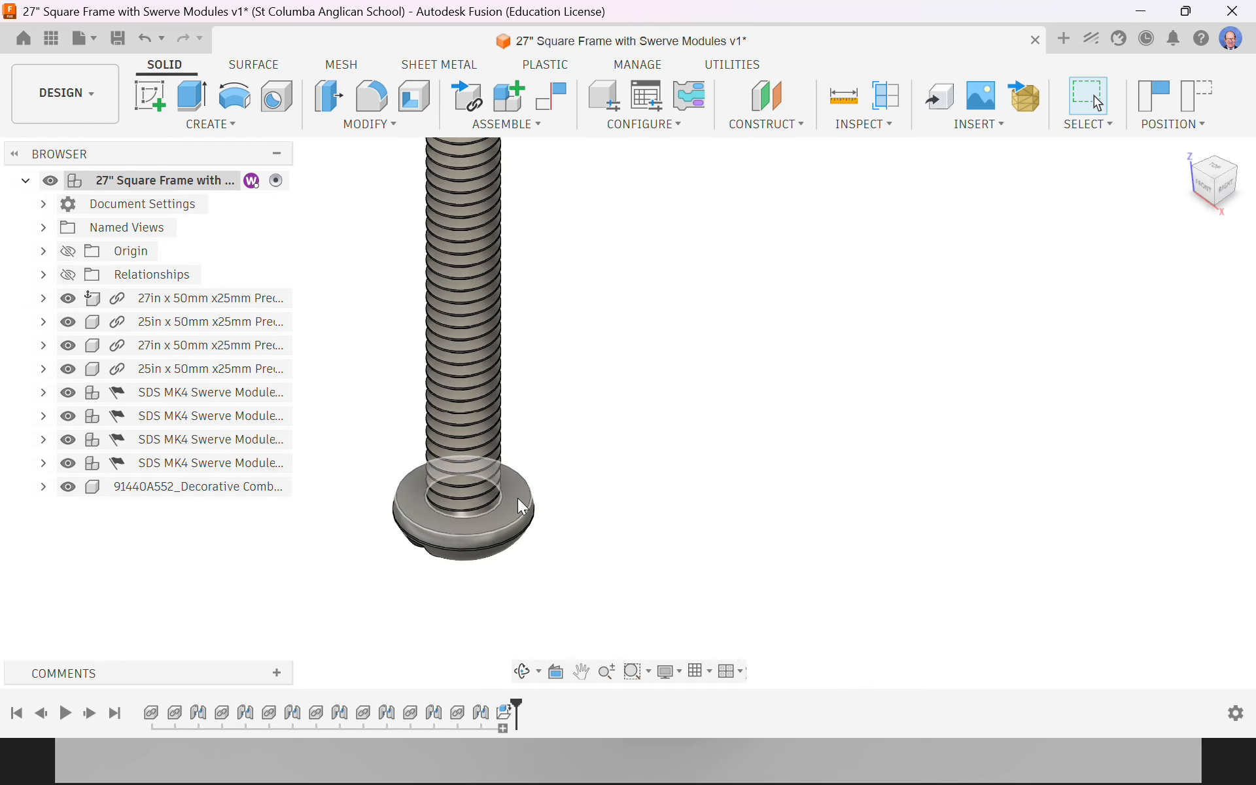
{"action": "scroll", "coordinate": [521, 507], "scroll_direction": "down", "scroll_amount": 10}
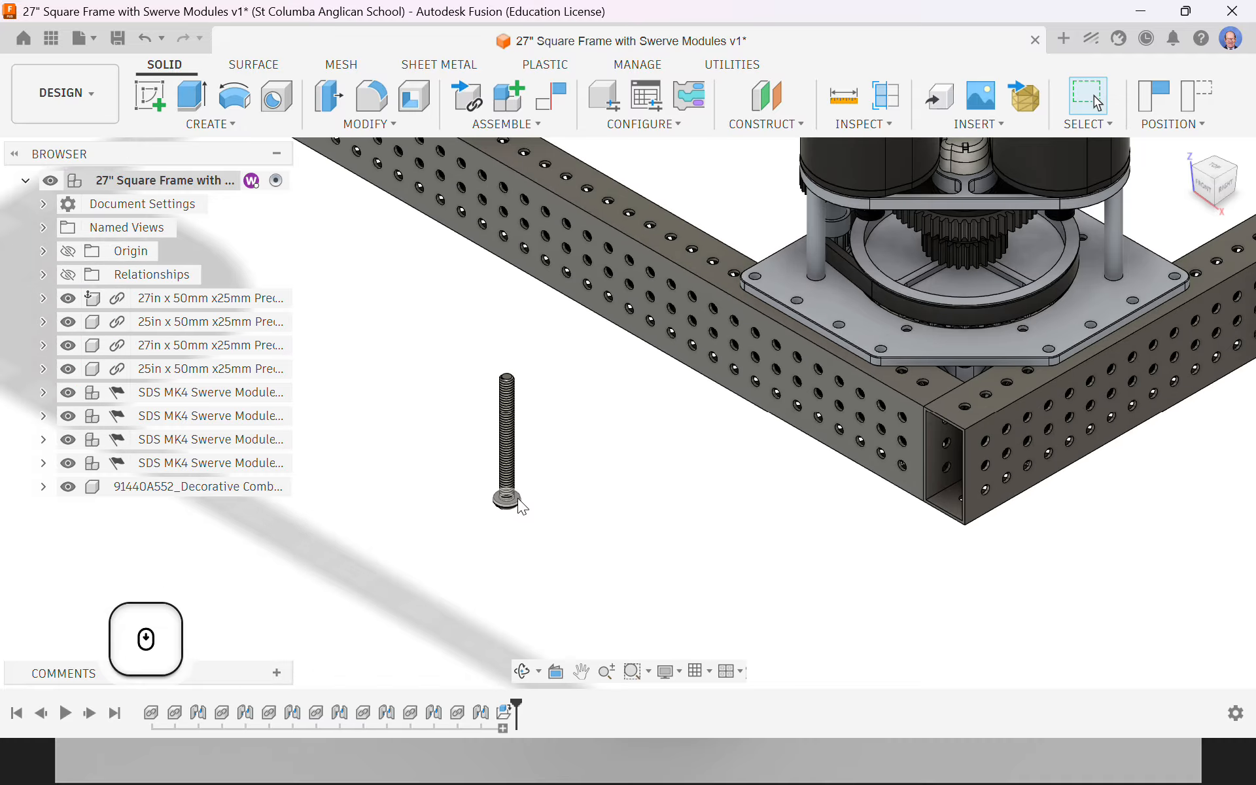
Start a joint on the screw, snapping its origin to the centre of the shank circle under the head
{"action": "middle_click_drag", "start_coordinate": [701, 443], "coordinate": [692, 461], "text": "shift"}
{"action": "scroll", "coordinate": [690, 458], "scroll_direction": "up", "scroll_amount": 3}
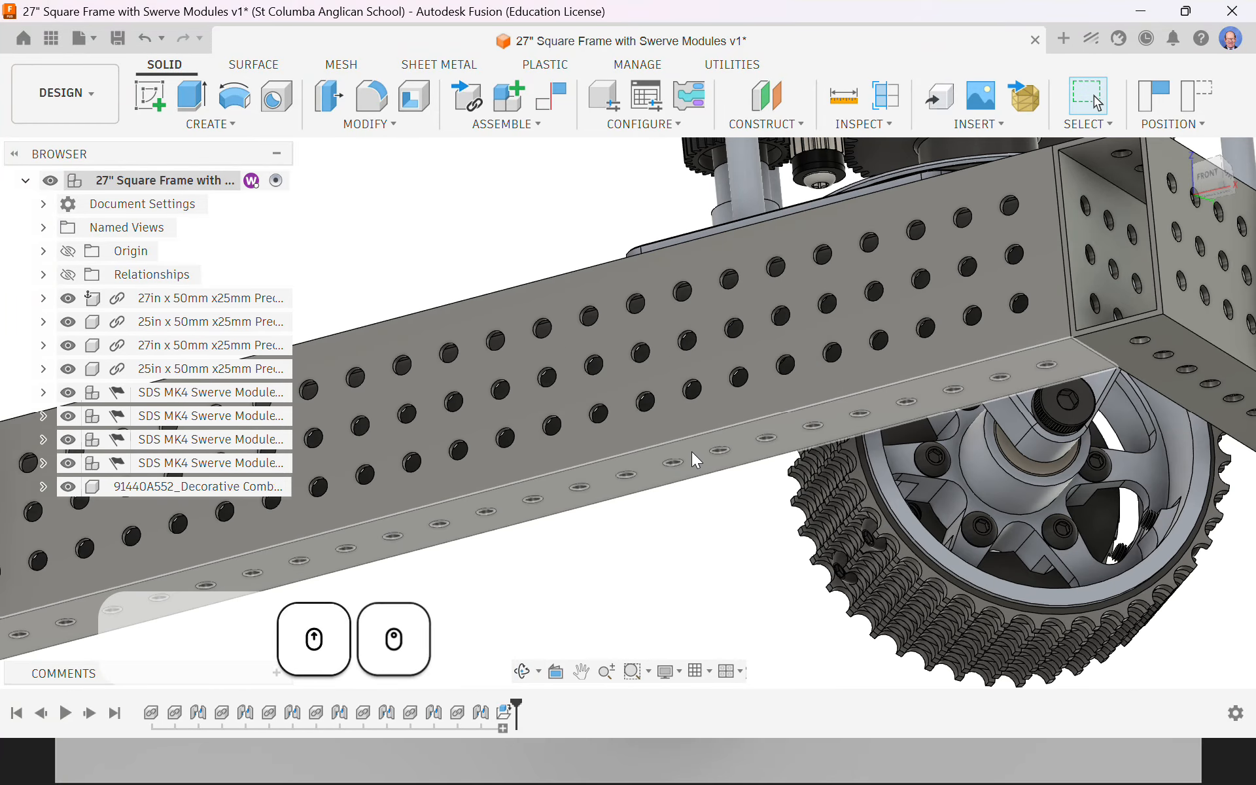
{"action": "scroll", "coordinate": [693, 451], "scroll_direction": "down", "scroll_amount": 8}
{"action": "middle_click_drag", "start_coordinate": [653, 341], "coordinate": [608, 523], "text": "shift"}
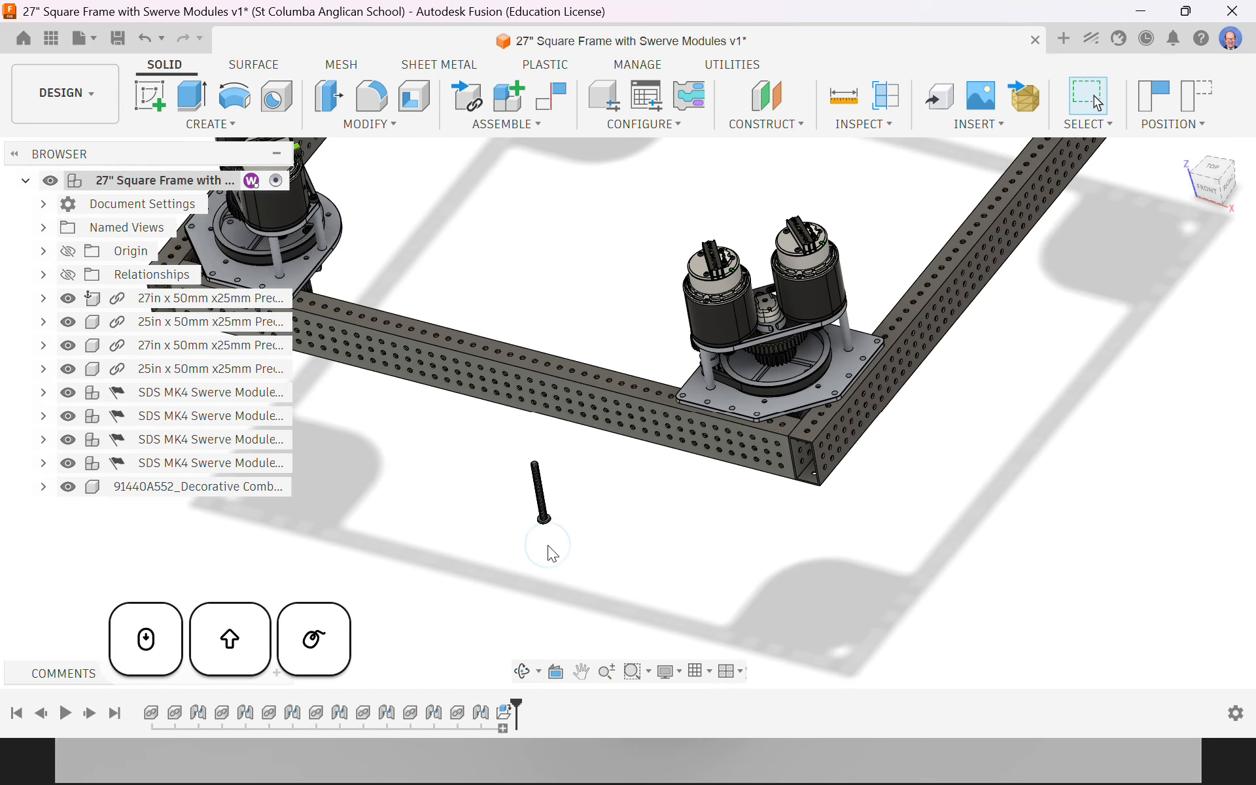
{"action": "scroll", "coordinate": [548, 547], "scroll_direction": "up", "scroll_amount": 10}
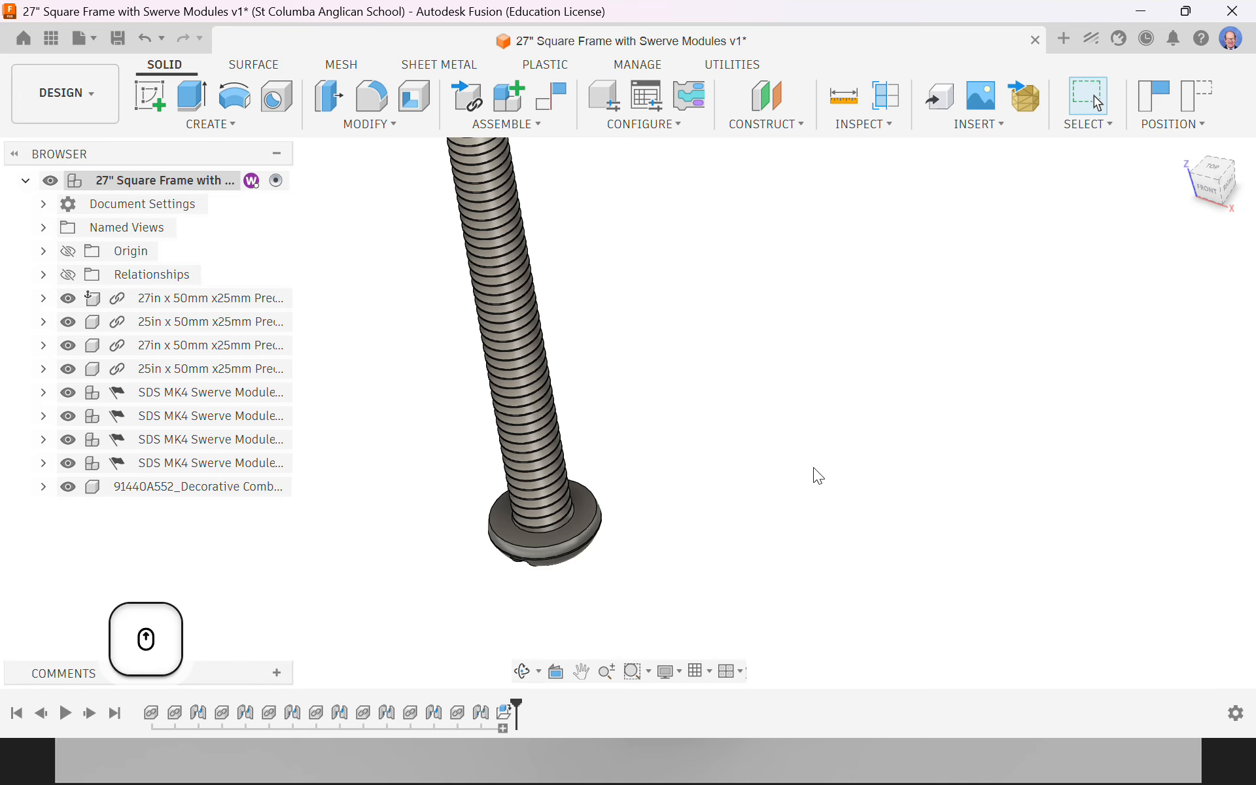
{"action": "key", "text": "j"}
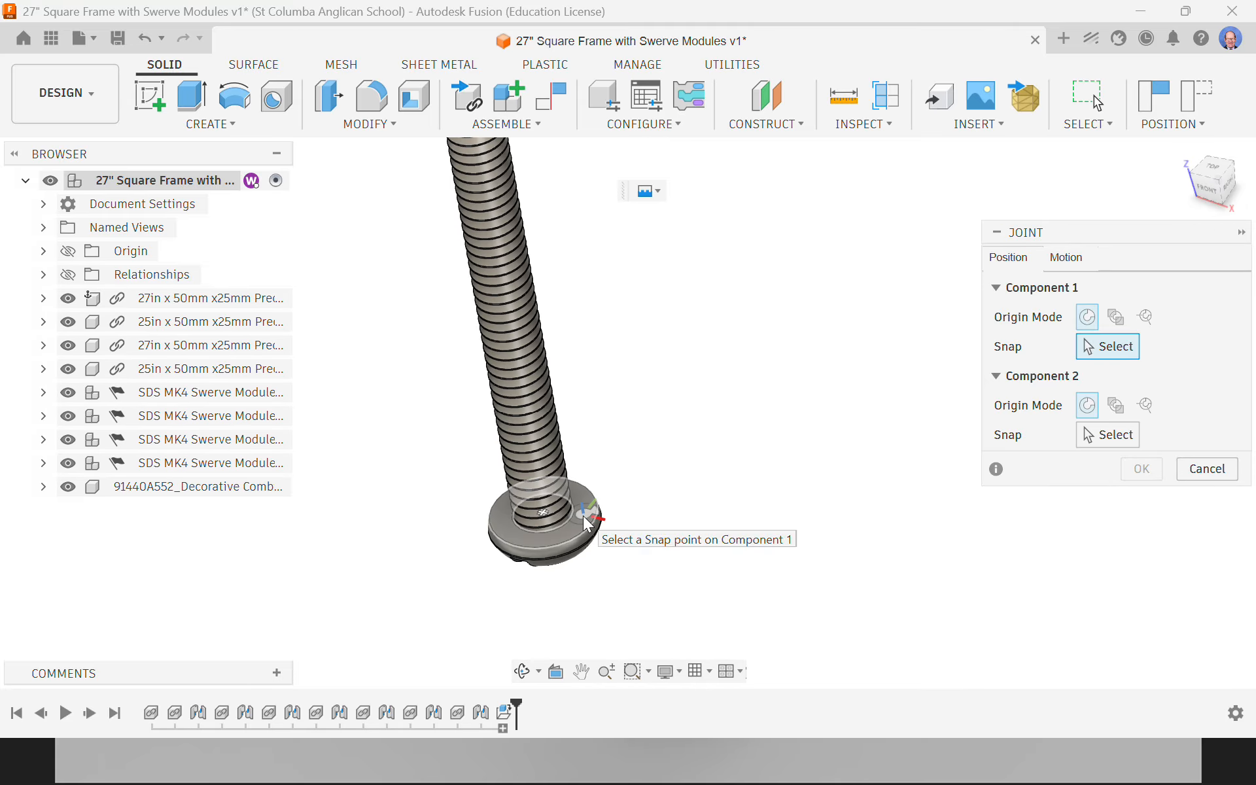
{"action": "key", "text": "ctrl"}
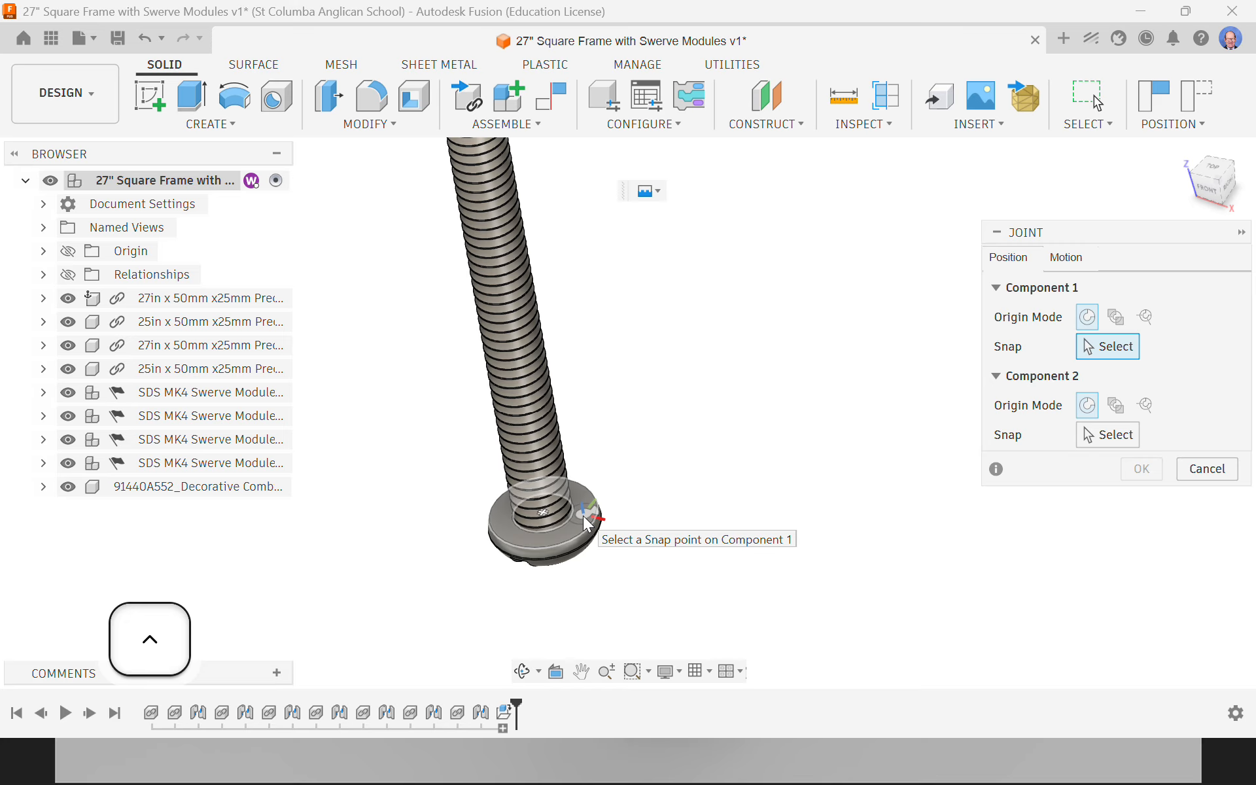
{"action": "left_click", "coordinate": [544, 510], "text": "ctrl"}
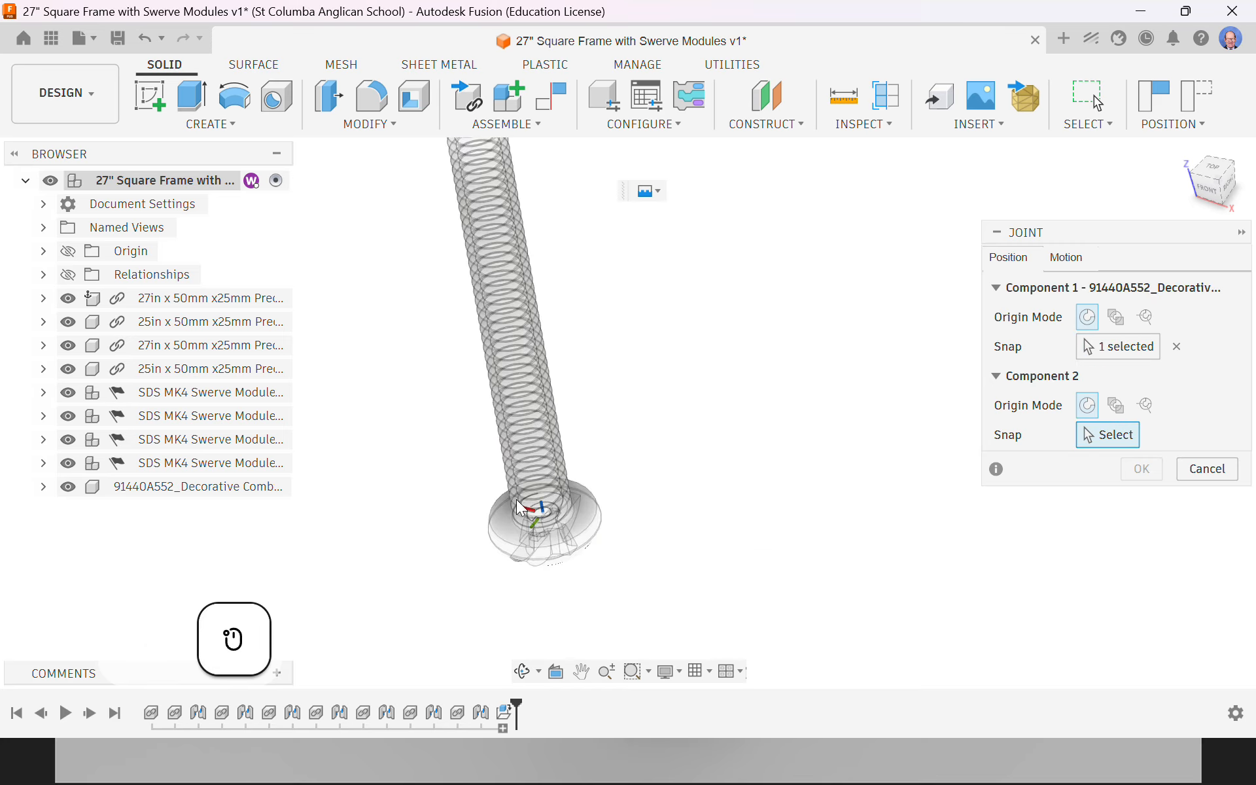
Complete the joint on the underside hole of the 25in rail, below the outer corner hole of the swerve module's mounting plate
{"action": "scroll", "coordinate": [634, 580], "scroll_direction": "down", "scroll_amount": 5}
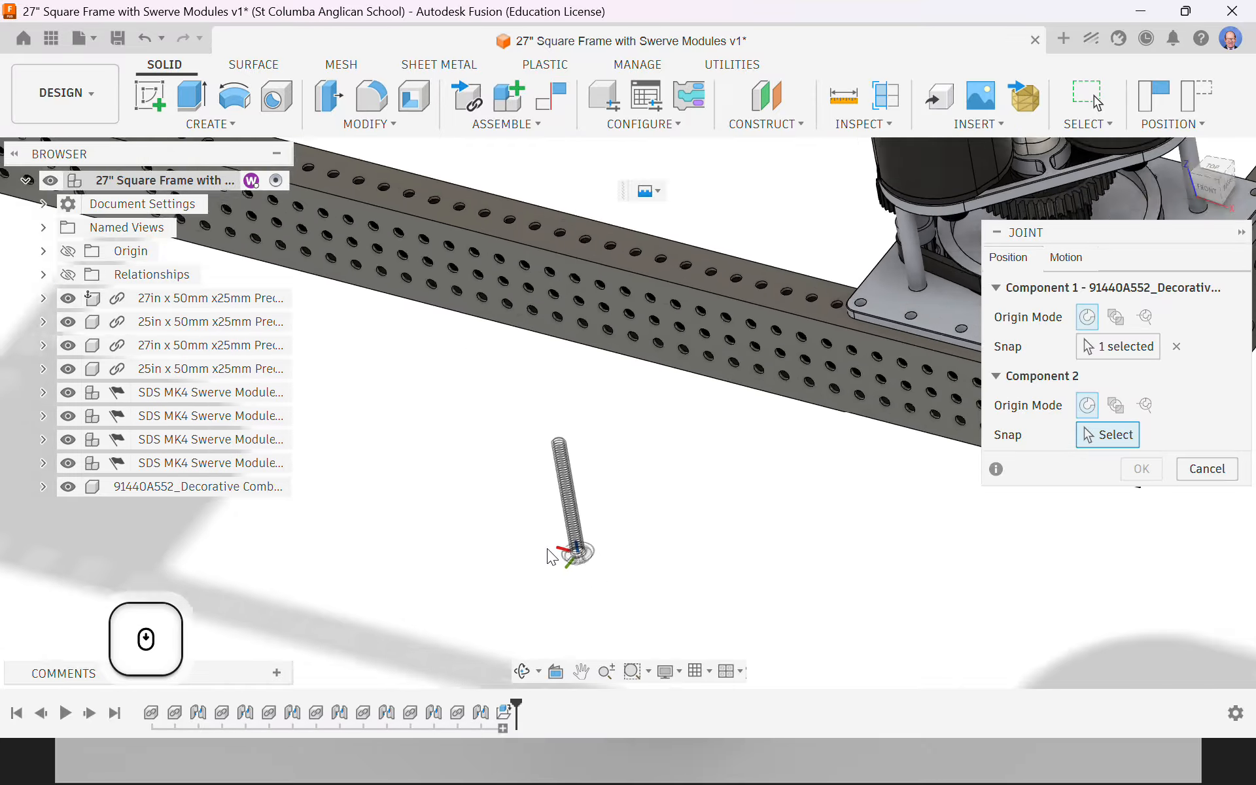
{"action": "scroll", "coordinate": [653, 566], "scroll_direction": "down", "scroll_amount": 3}
{"action": "middle_click_drag", "start_coordinate": [772, 553], "coordinate": [773, 507], "text": "shift"}
{"action": "scroll", "coordinate": [769, 517], "scroll_direction": "up", "scroll_amount": 3}
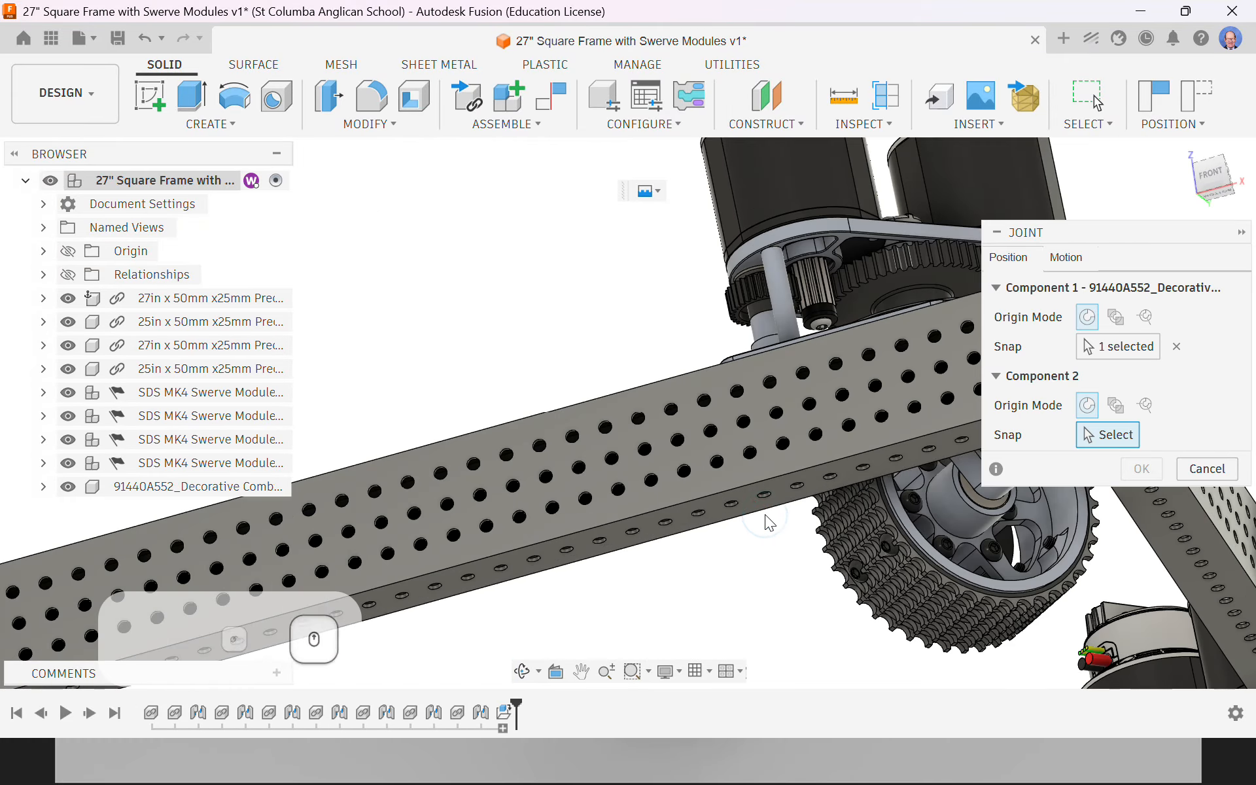
{"action": "scroll", "coordinate": [766, 517], "scroll_direction": "up", "scroll_amount": 6}
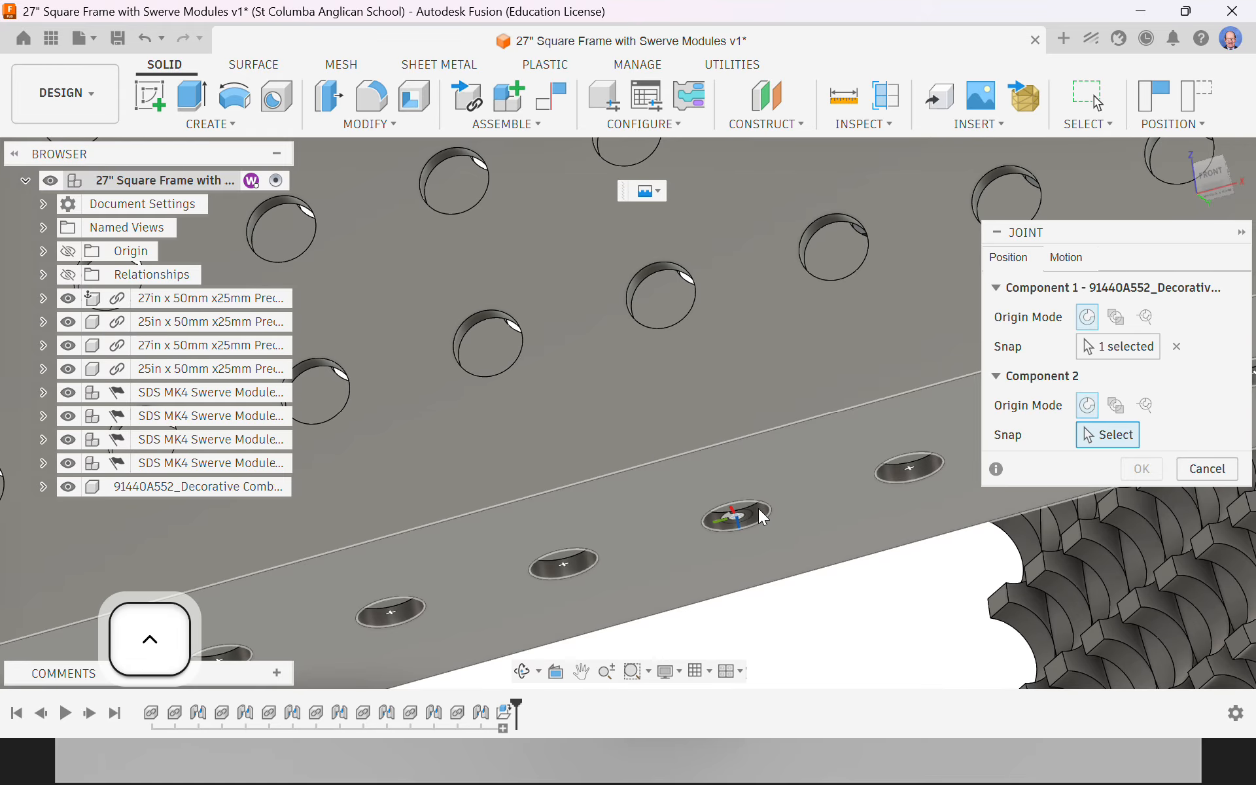
{"action": "left_click", "coordinate": [740, 519]}
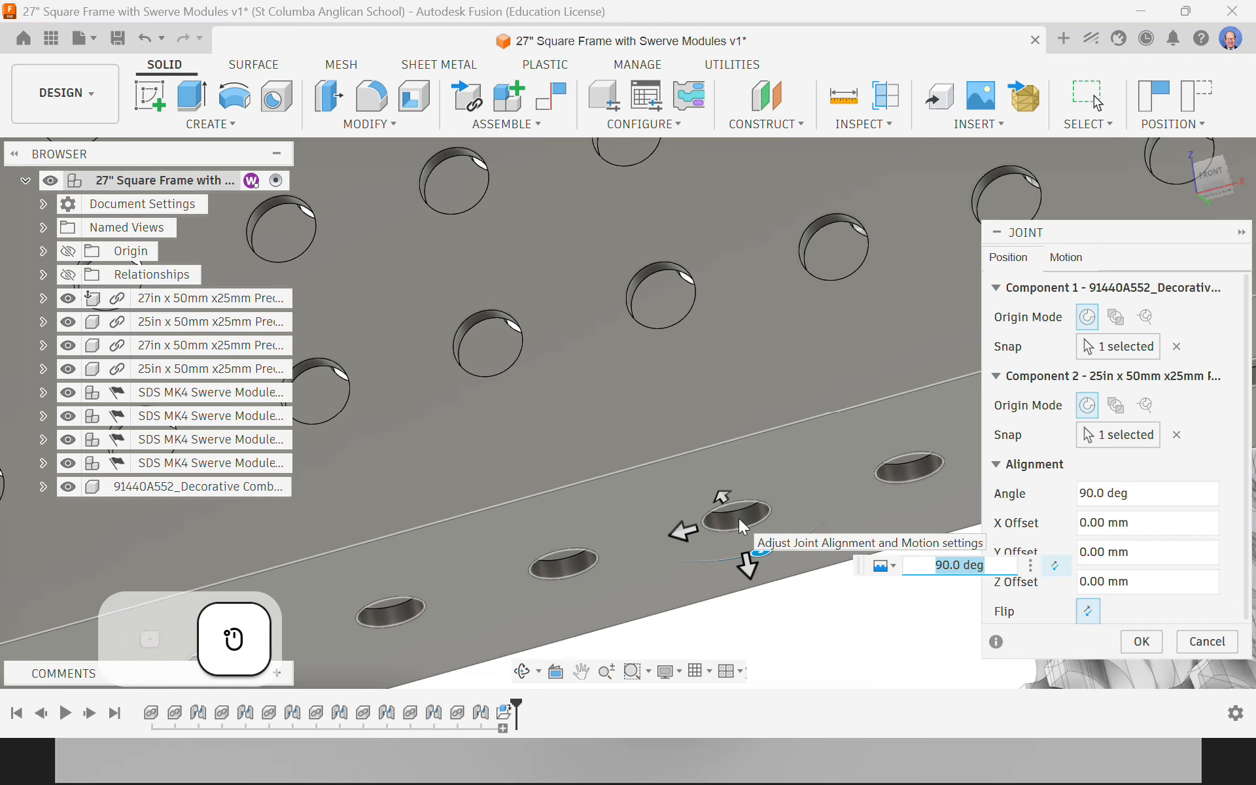
{"action": "scroll", "coordinate": [713, 532], "scroll_direction": "down", "scroll_amount": 6}
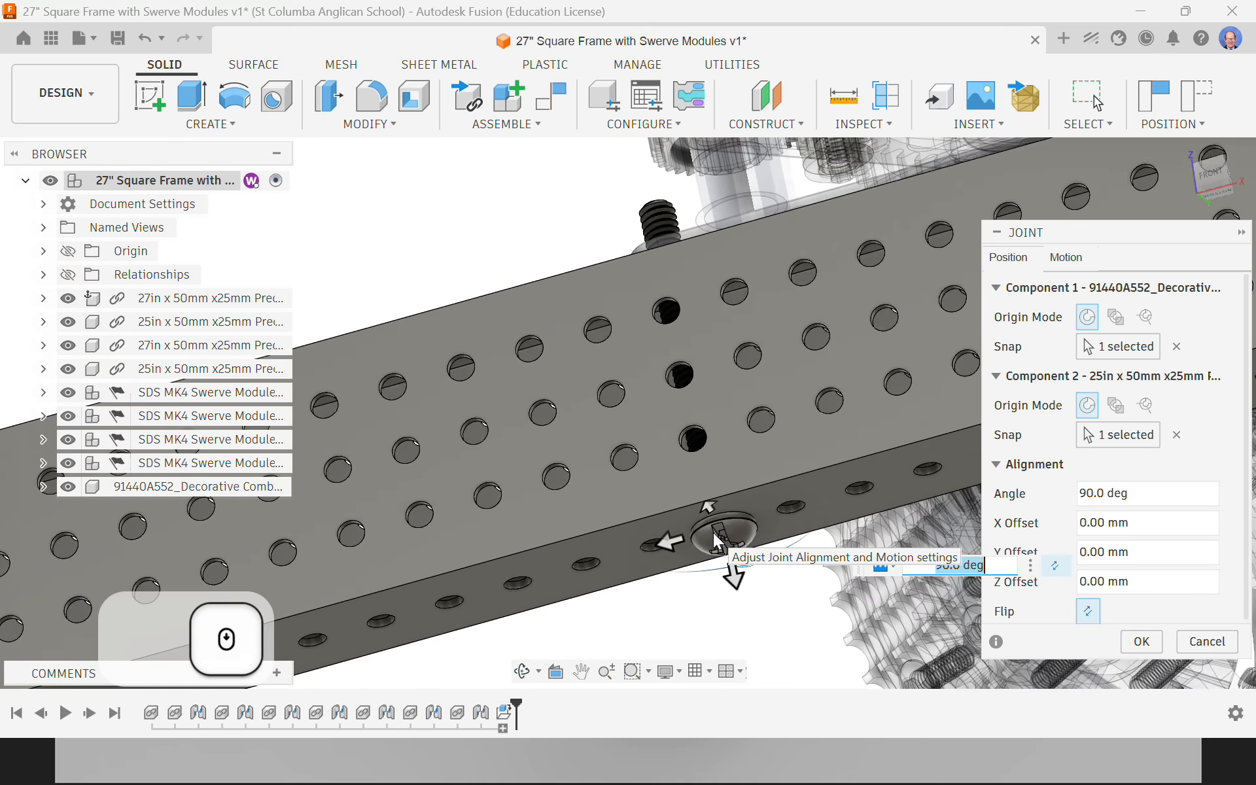
{"action": "middle_click_drag", "start_coordinate": [757, 448], "coordinate": [820, 500], "text": "shift"}
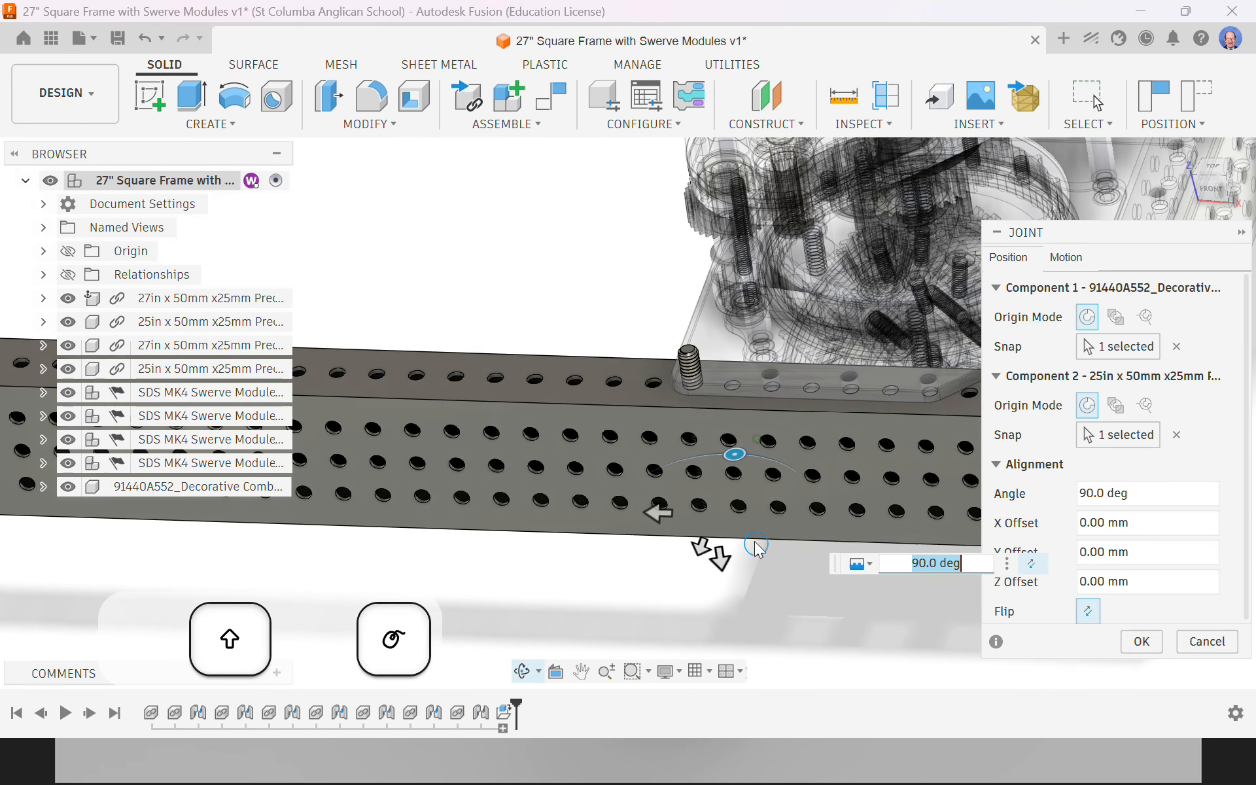
{"action": "left_click", "coordinate": [1144, 642]}
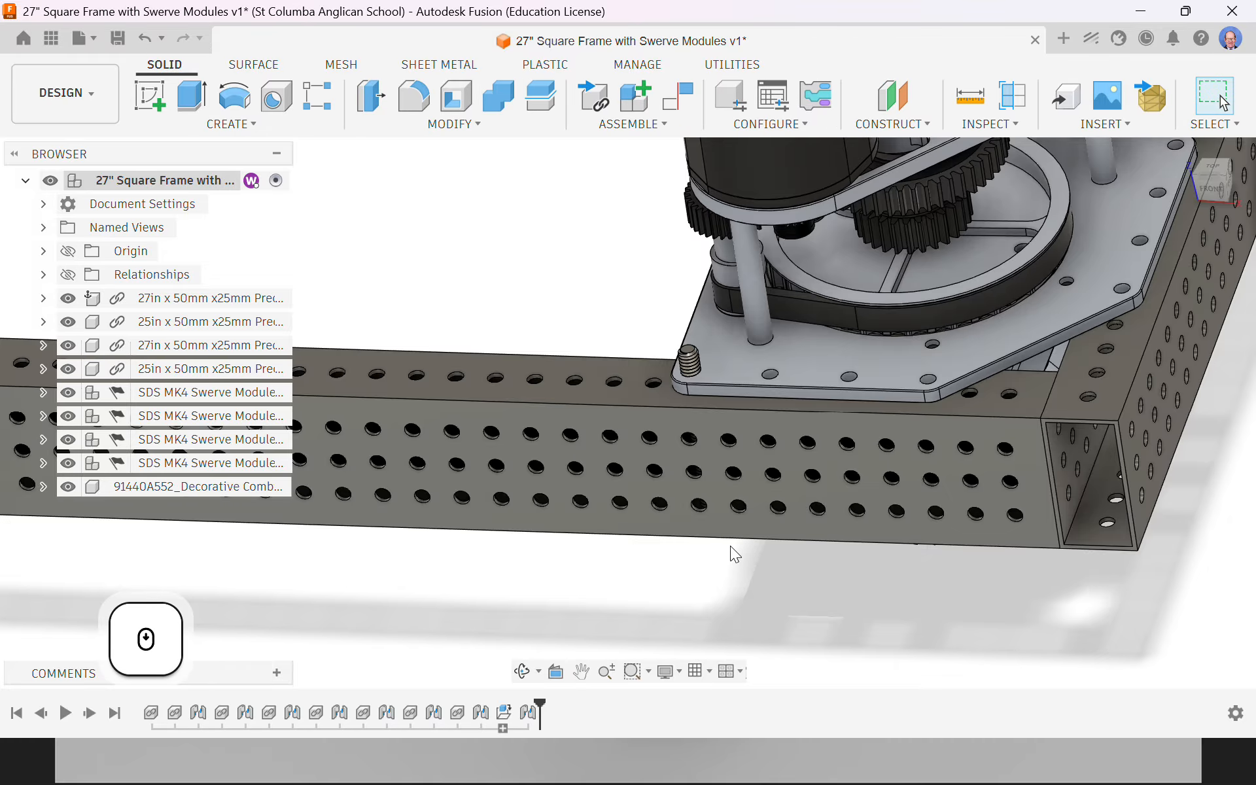
Start a Move/Copy of components on the jointed screw with Create Copy enabled
{"action": "scroll", "coordinate": [731, 546], "scroll_direction": "down", "scroll_amount": 5}
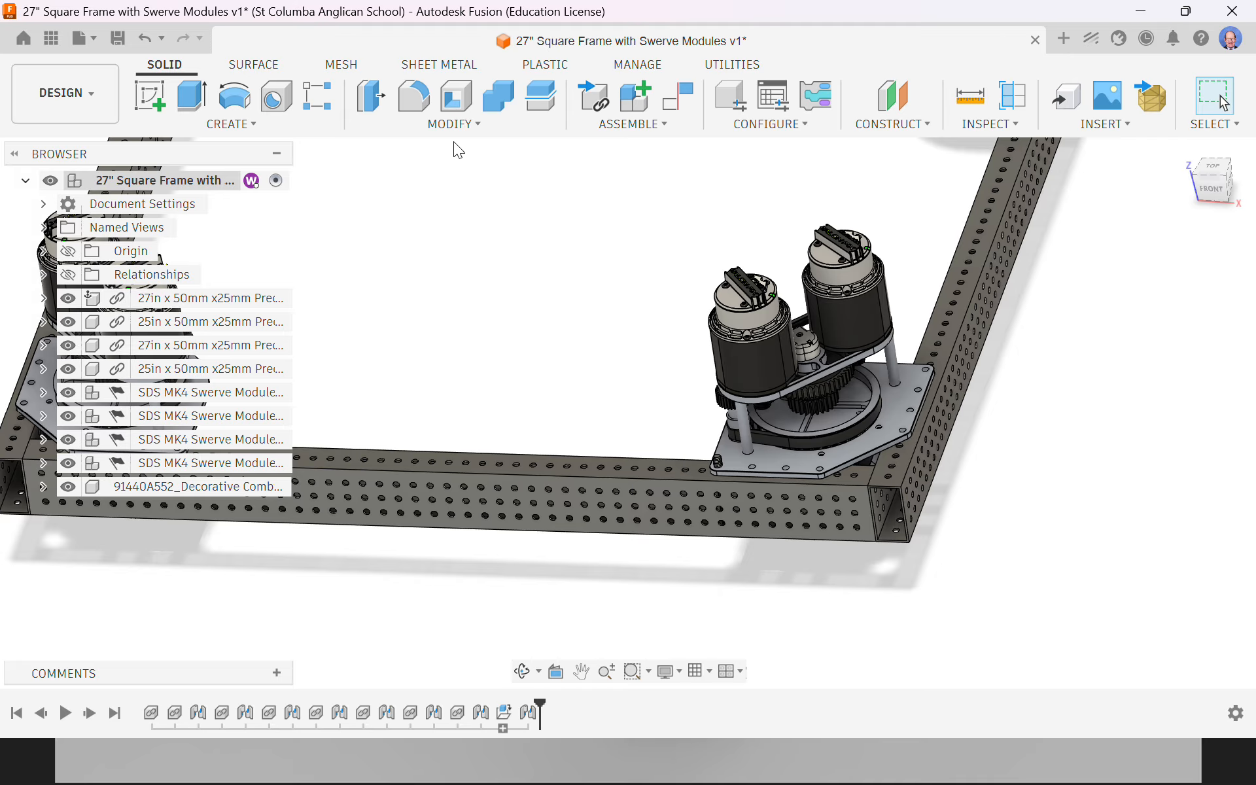
{"action": "left_click", "coordinate": [465, 126]}
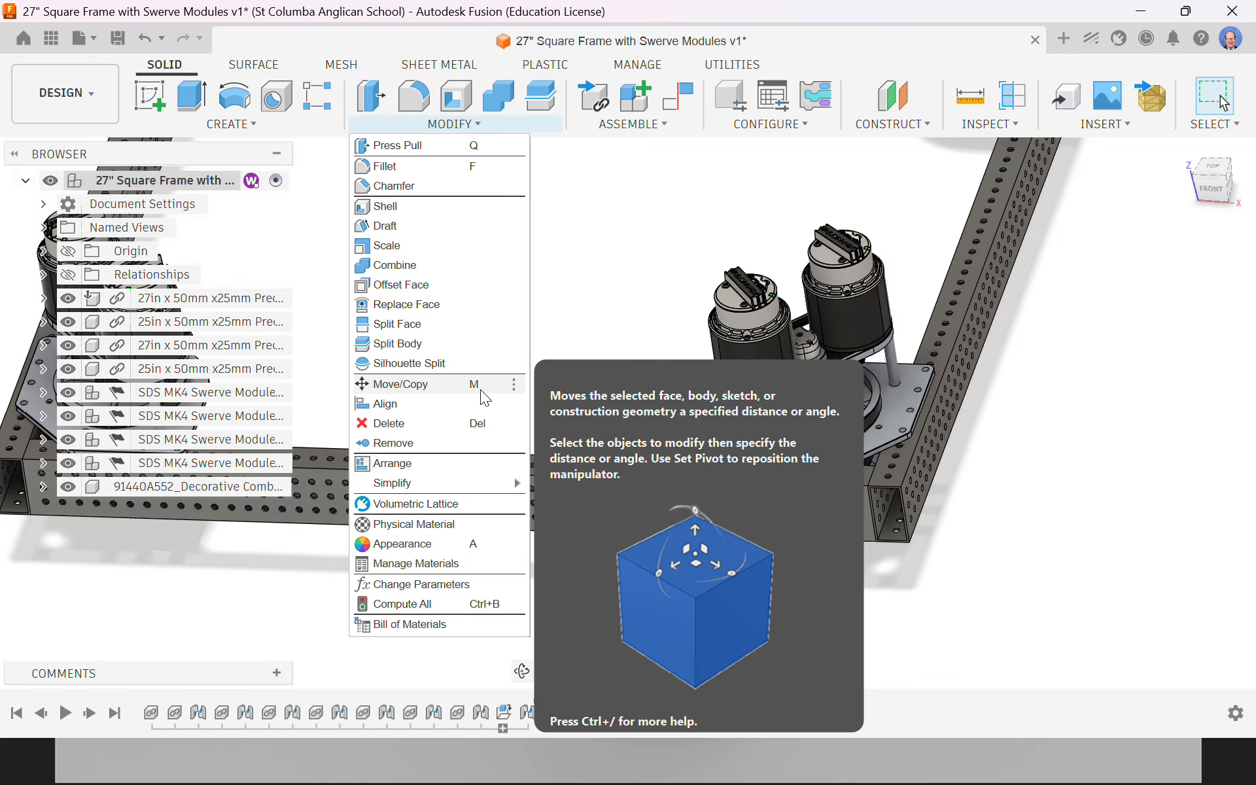
{"action": "left_click", "coordinate": [619, 241]}
{"action": "key", "text": "m"}
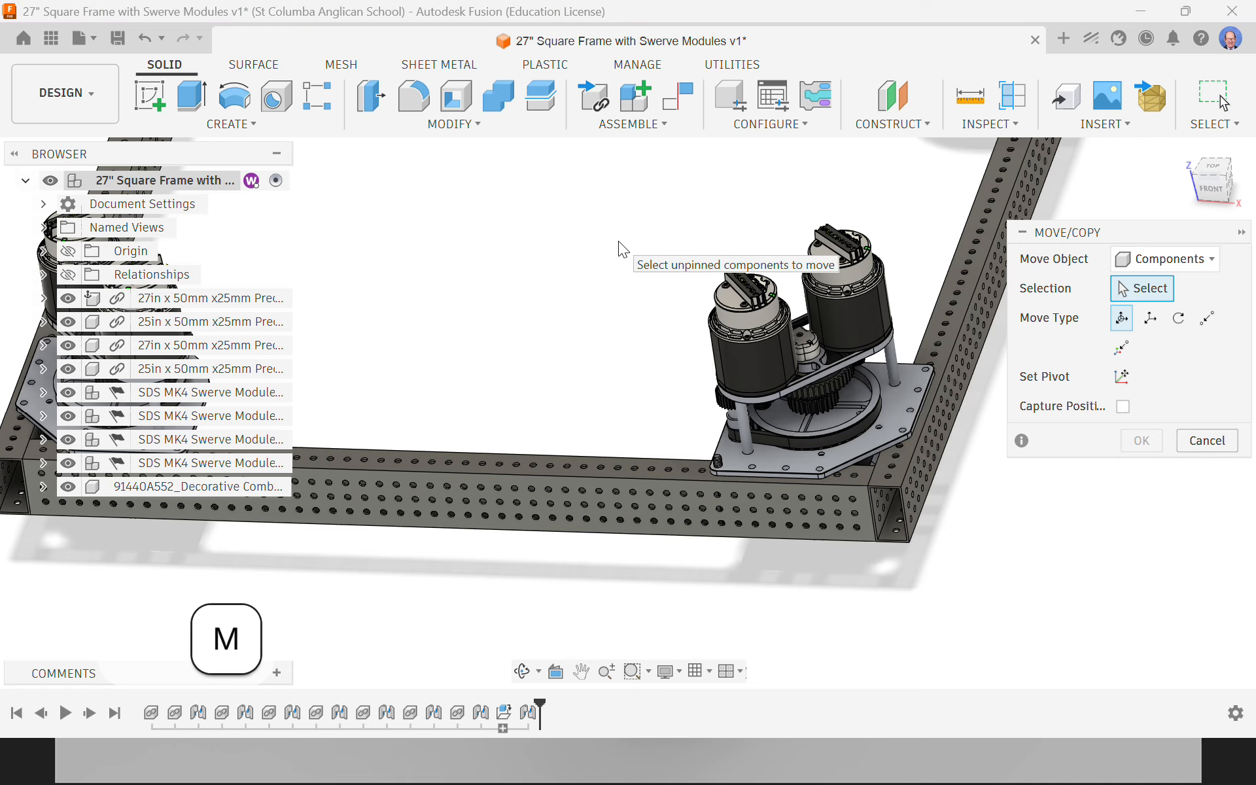
{"action": "left_click", "coordinate": [1196, 262]}
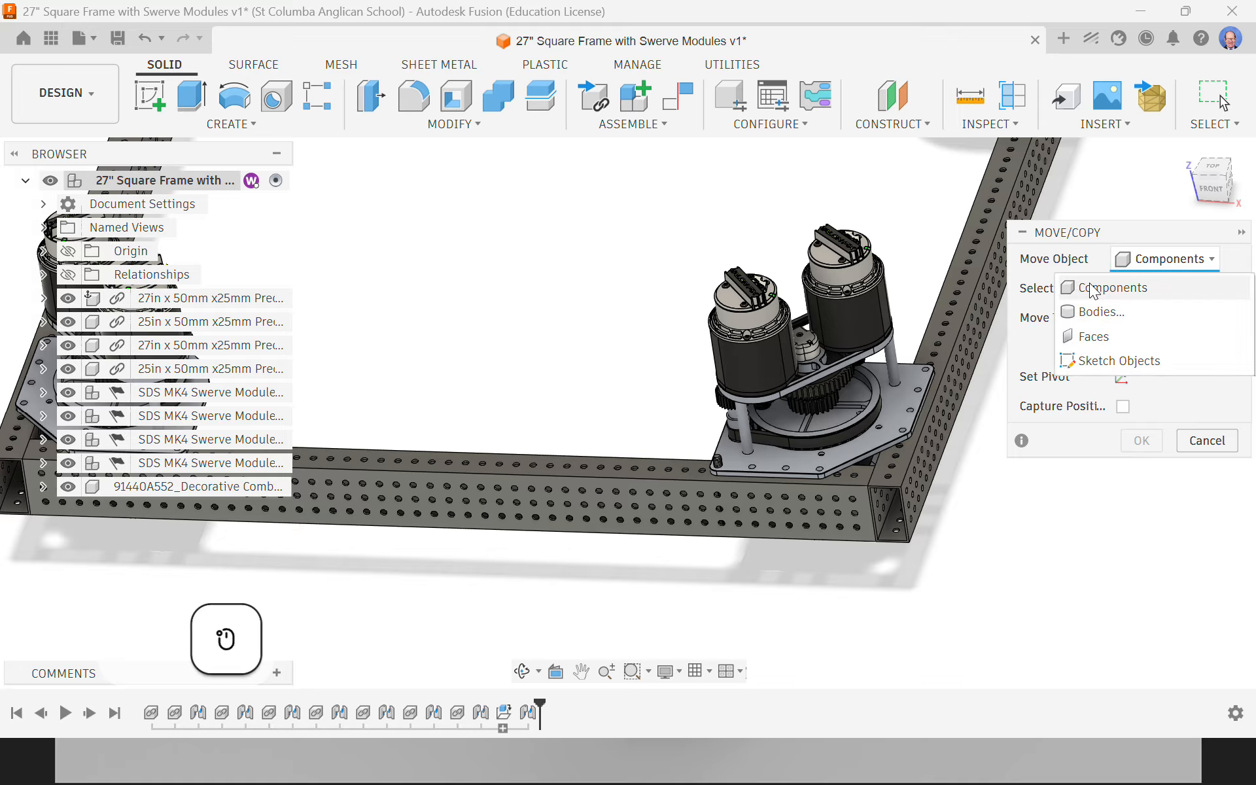
{"action": "left_click", "coordinate": [1076, 291]}
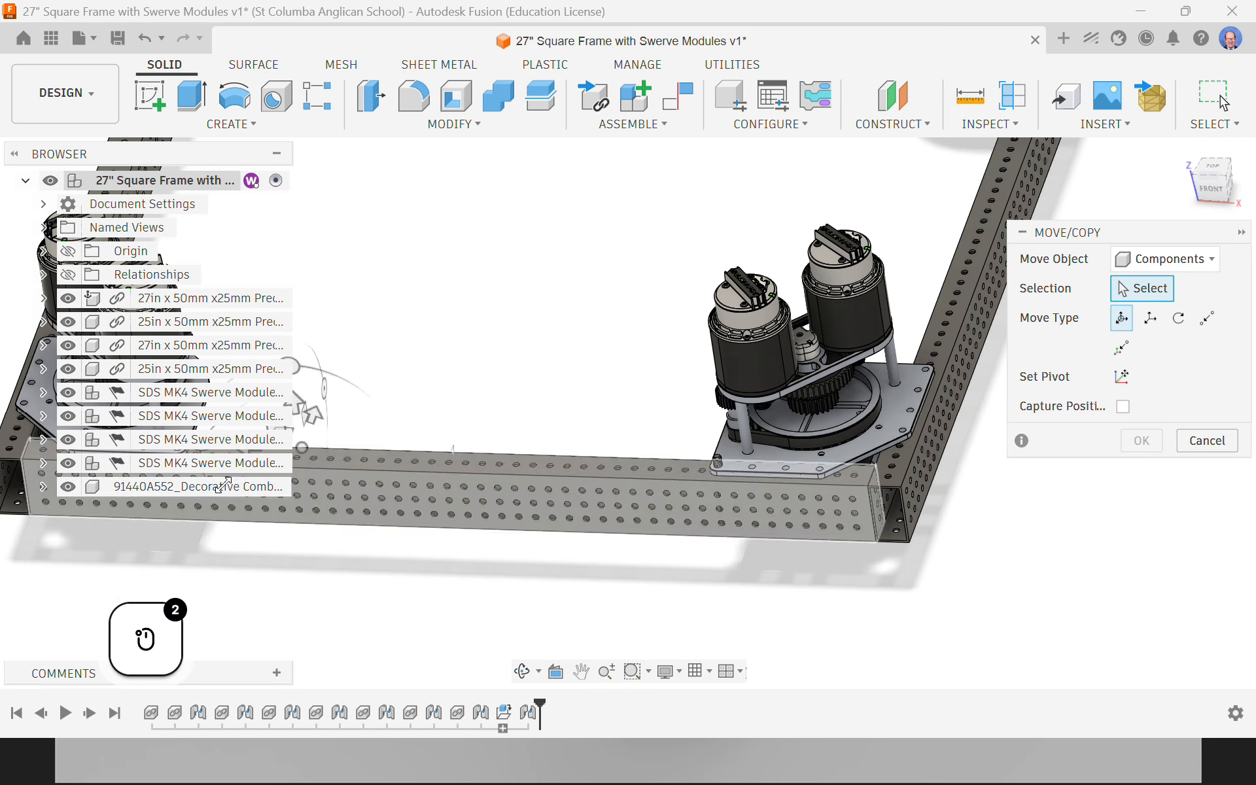
{"action": "left_click", "coordinate": [98, 503]}
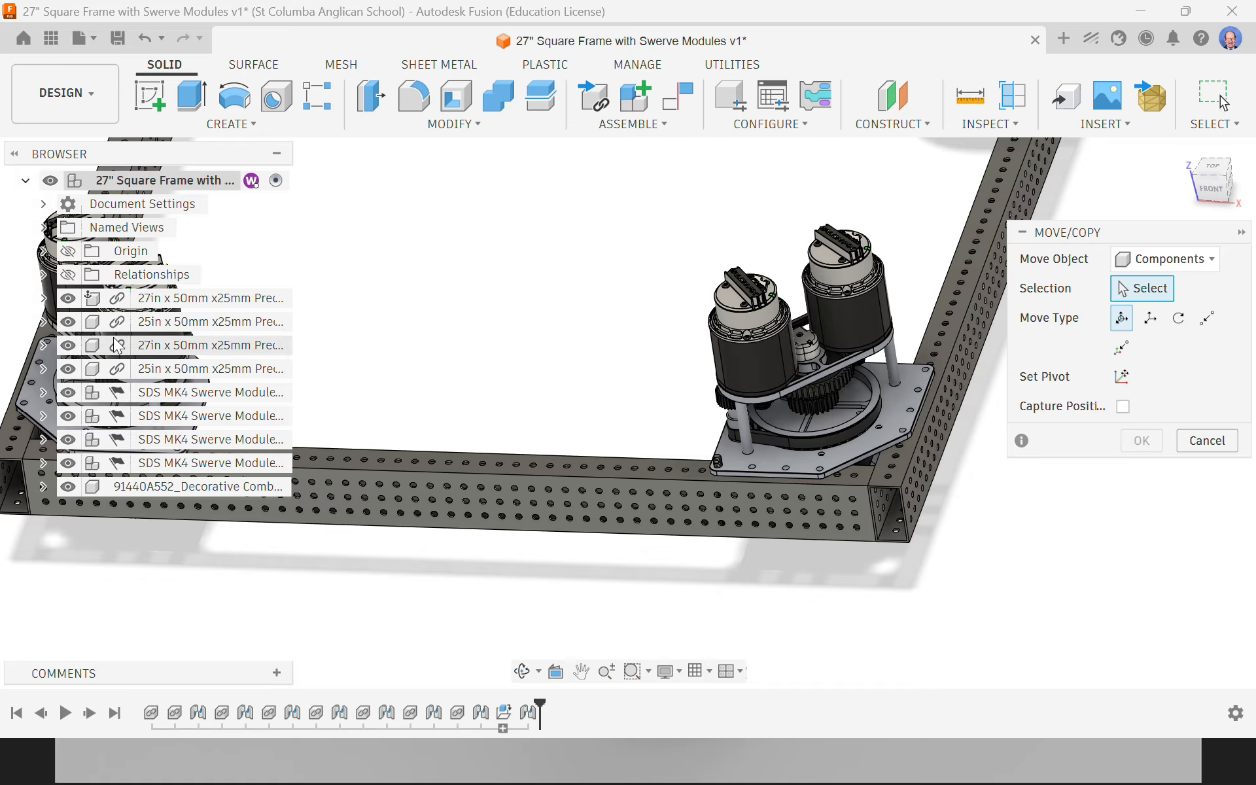
{"action": "left_click", "coordinate": [165, 305]}
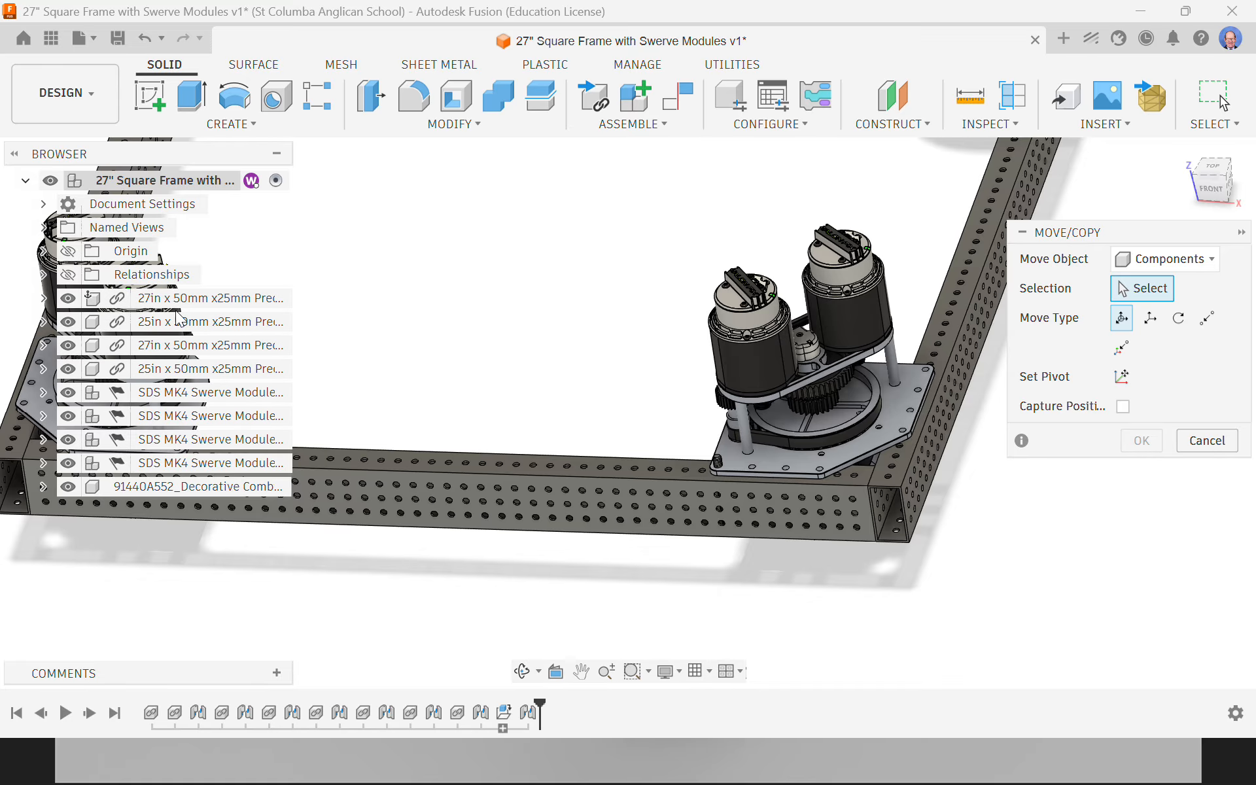
{"action": "left_click", "coordinate": [157, 391]}
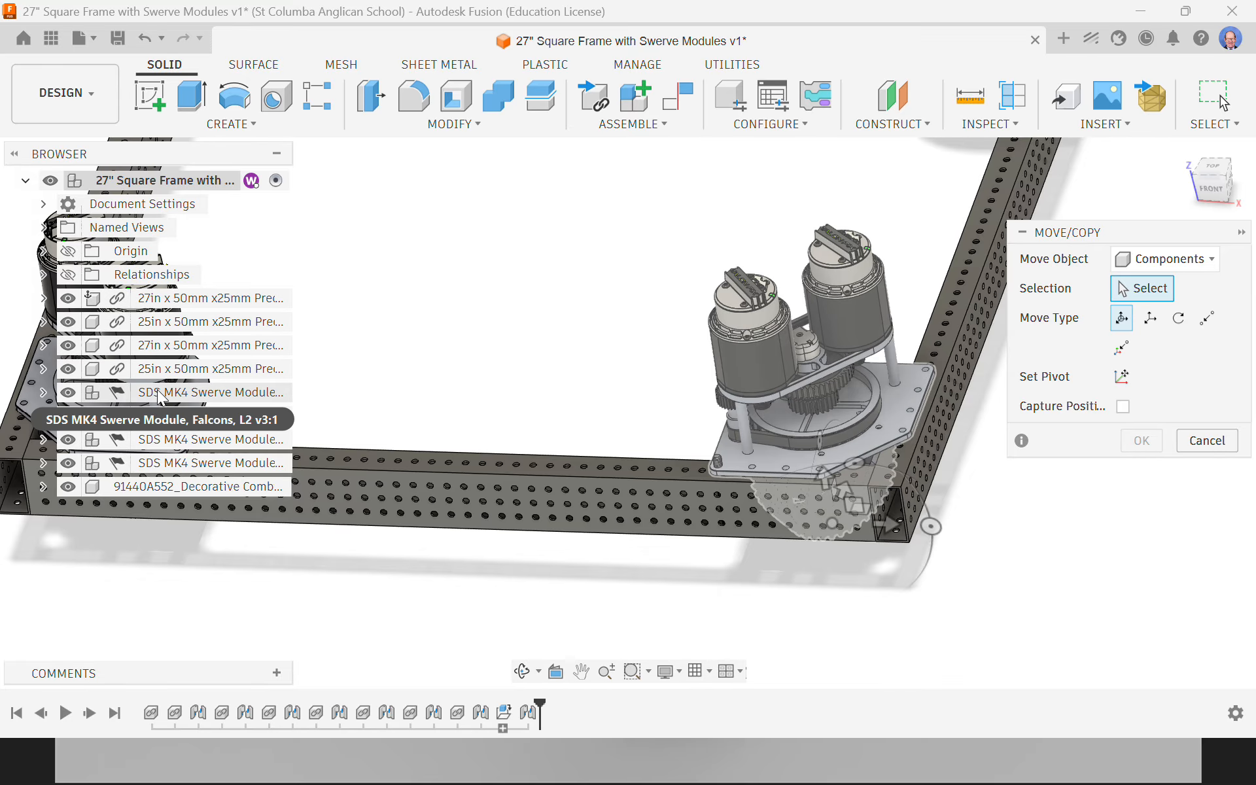
{"action": "left_click", "coordinate": [139, 489]}
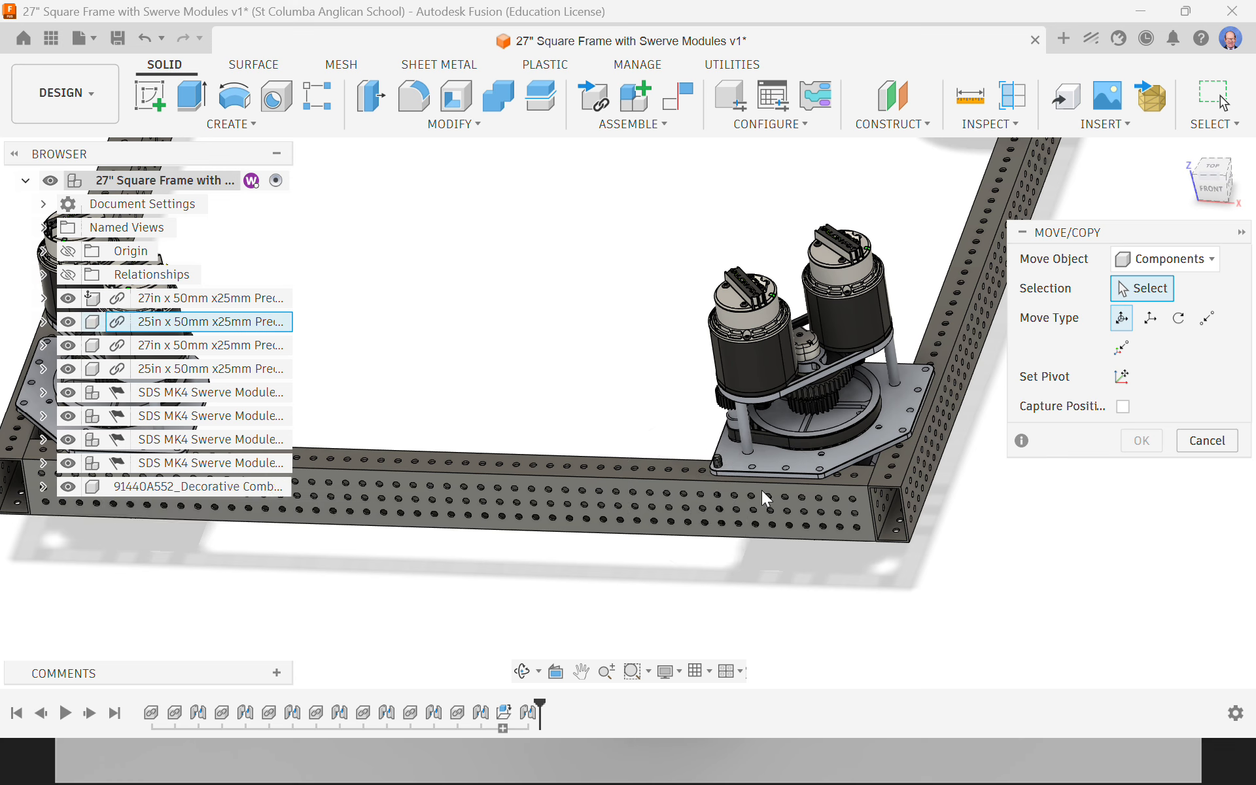
{"action": "left_click", "coordinate": [716, 462]}
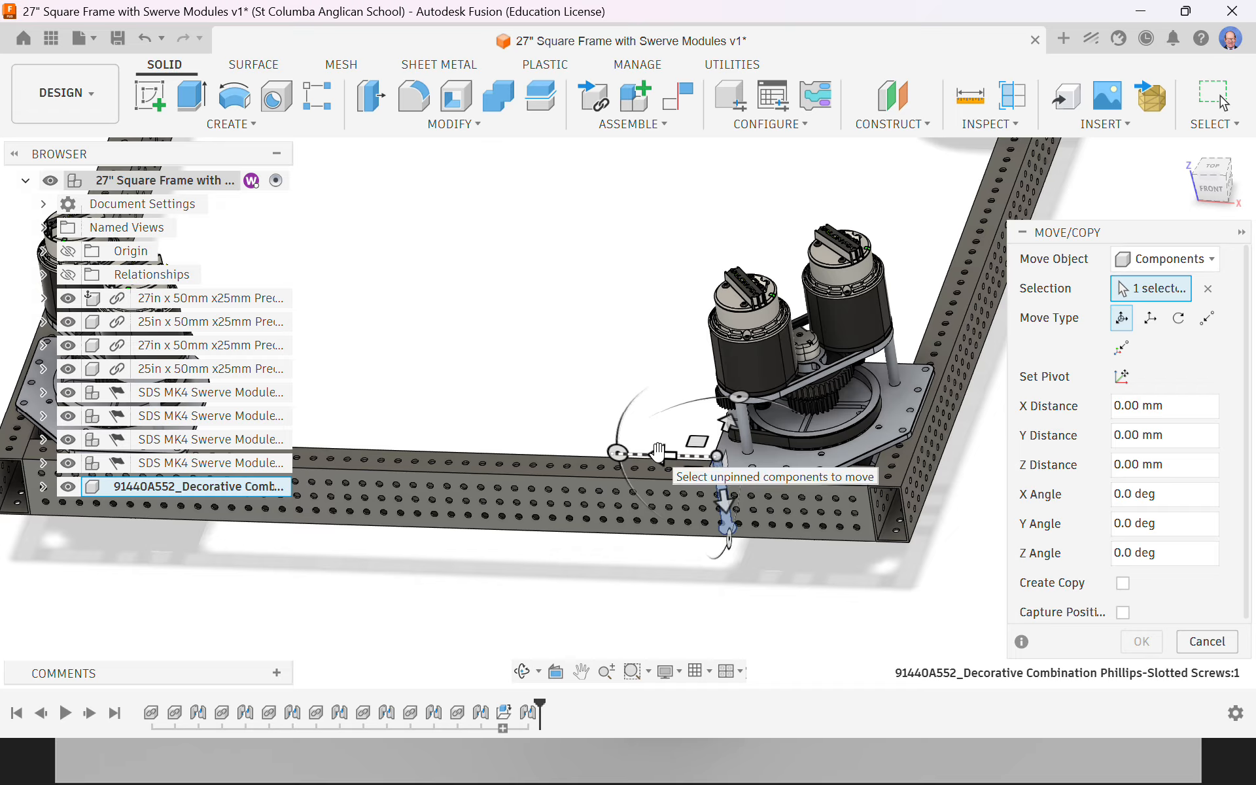
{"action": "left_click", "coordinate": [1123, 583]}
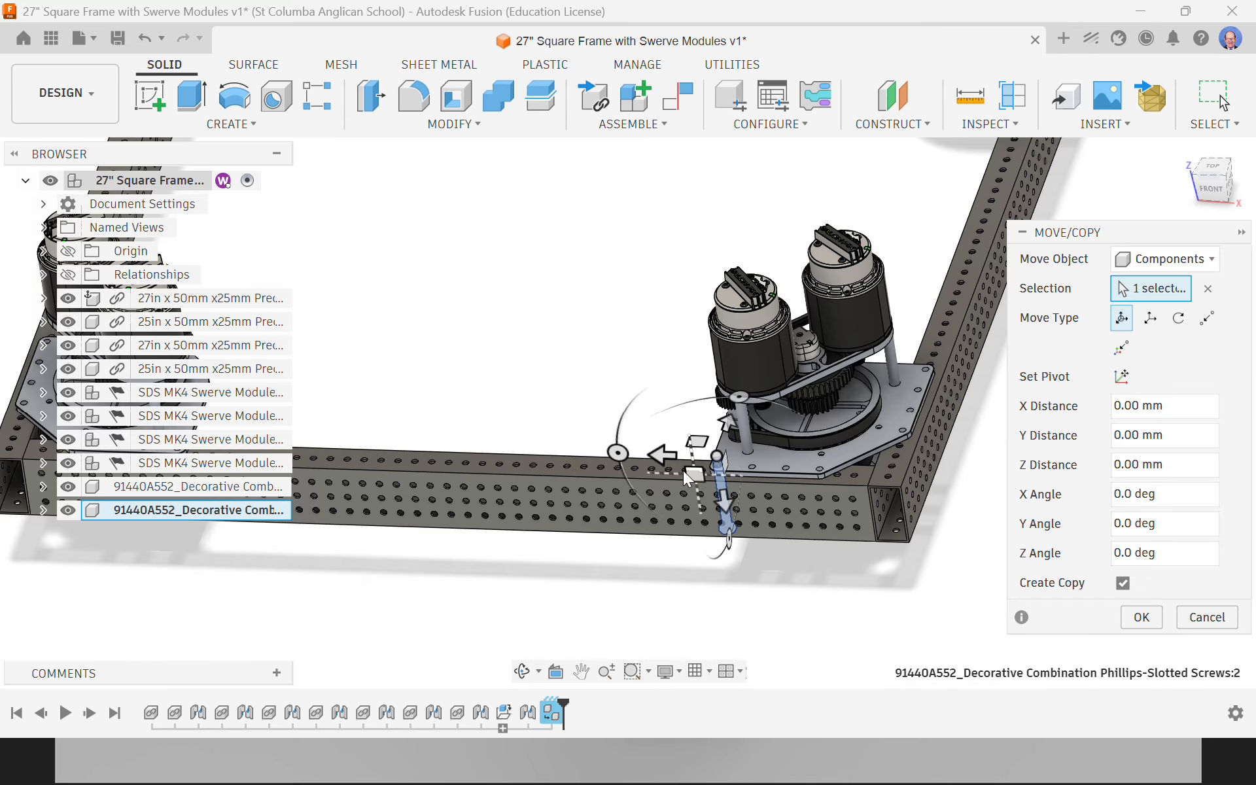
Place the copied screw at an X distance of -3" along the 25in rail, in the mounting plate's next corner hole
{"action": "left_click_drag", "start_coordinate": [661, 452], "coordinate": [752, 448]}
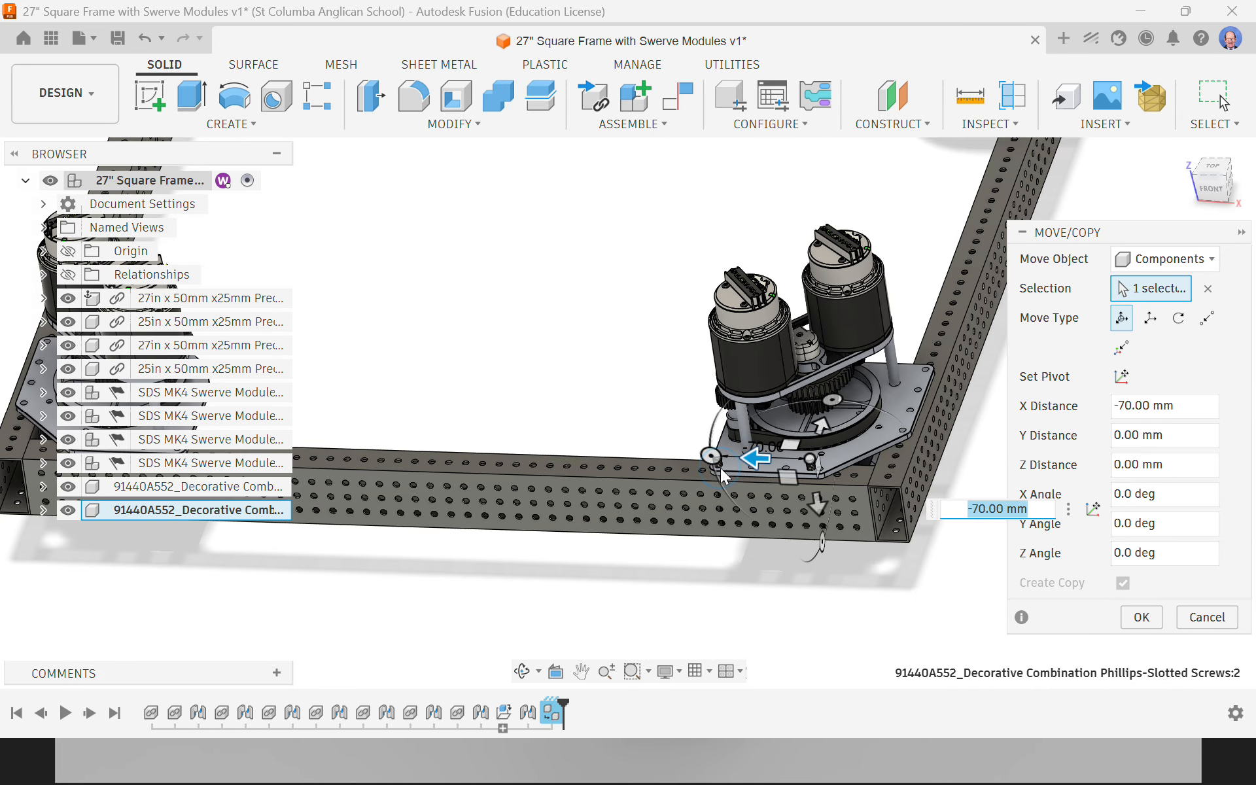
{"action": "scroll", "coordinate": [721, 466], "scroll_direction": "up", "scroll_amount": 2}
{"action": "middle_click_drag", "start_coordinate": [735, 461], "coordinate": [719, 437], "text": "shift"}
{"action": "mouse_move", "coordinate": [718, 436]}
{"action": "left_mouse_down"}
{"action": "mouse_move", "coordinate": [753, 437]}
{"action": "mouse_move", "coordinate": [571, 437]}
{"action": "mouse_move", "coordinate": [737, 437]}
{"action": "left_mouse_up"}
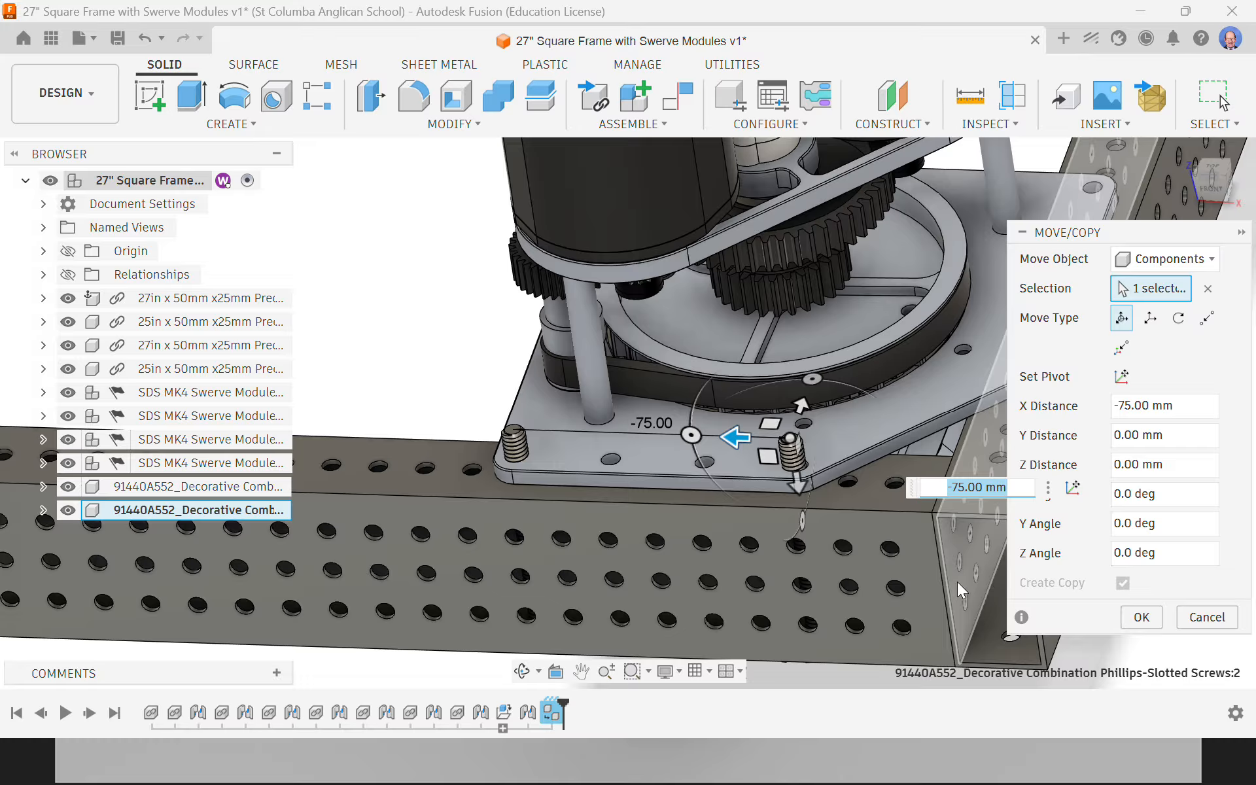
{"action": "type", "text": "-3"}
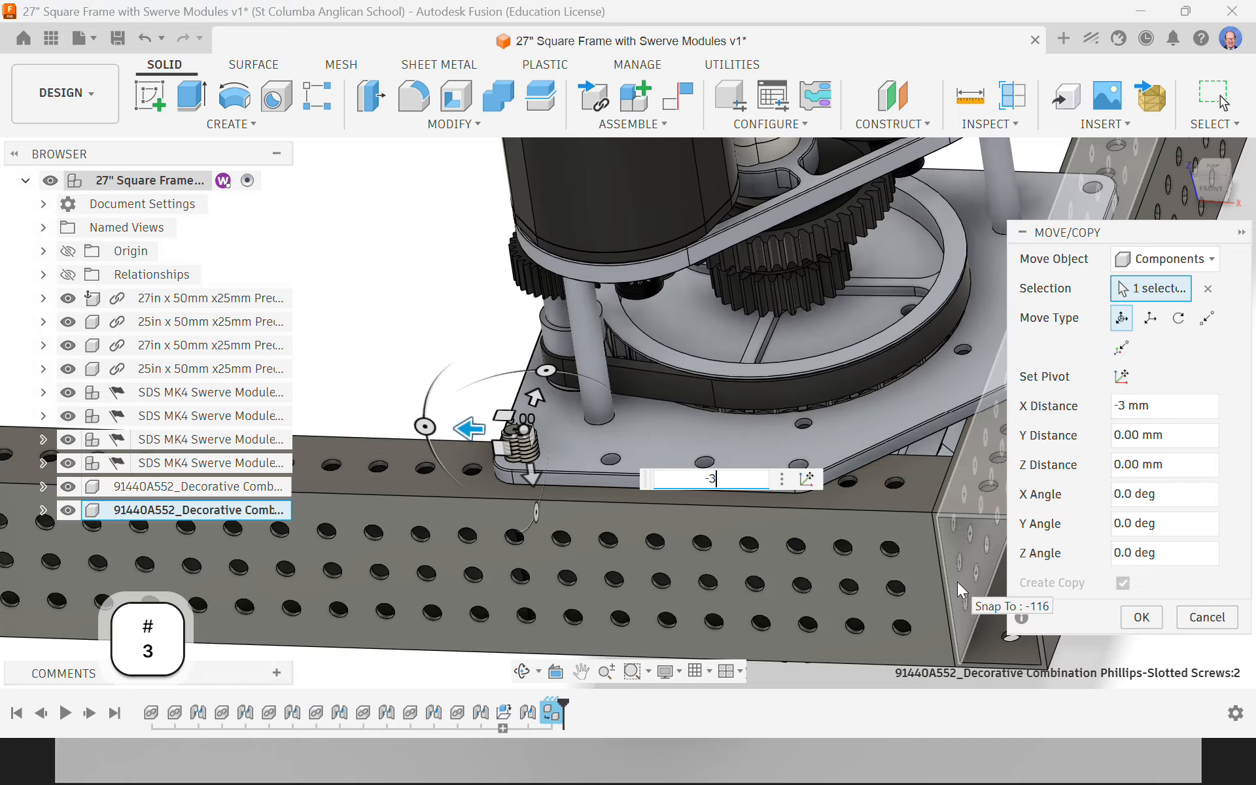
{"action": "type", "text": "\""}
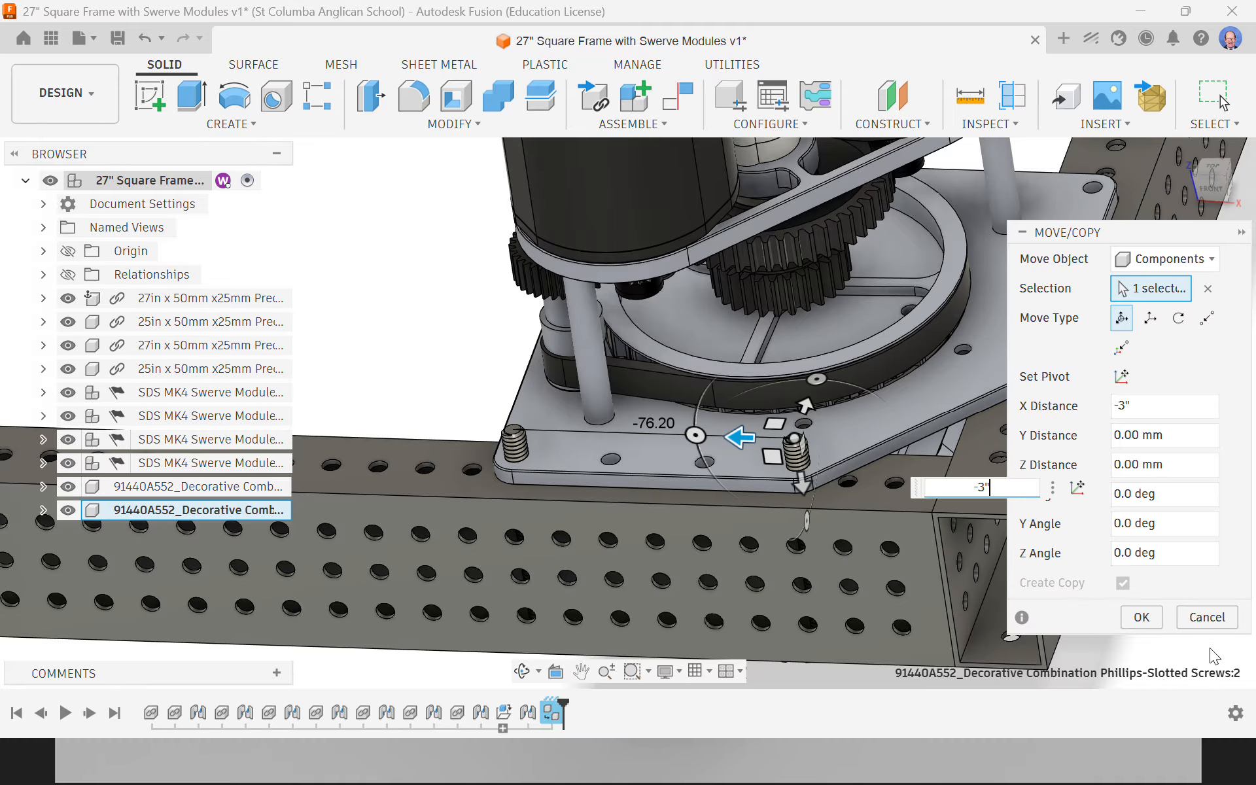
{"action": "left_click", "coordinate": [1142, 618]}
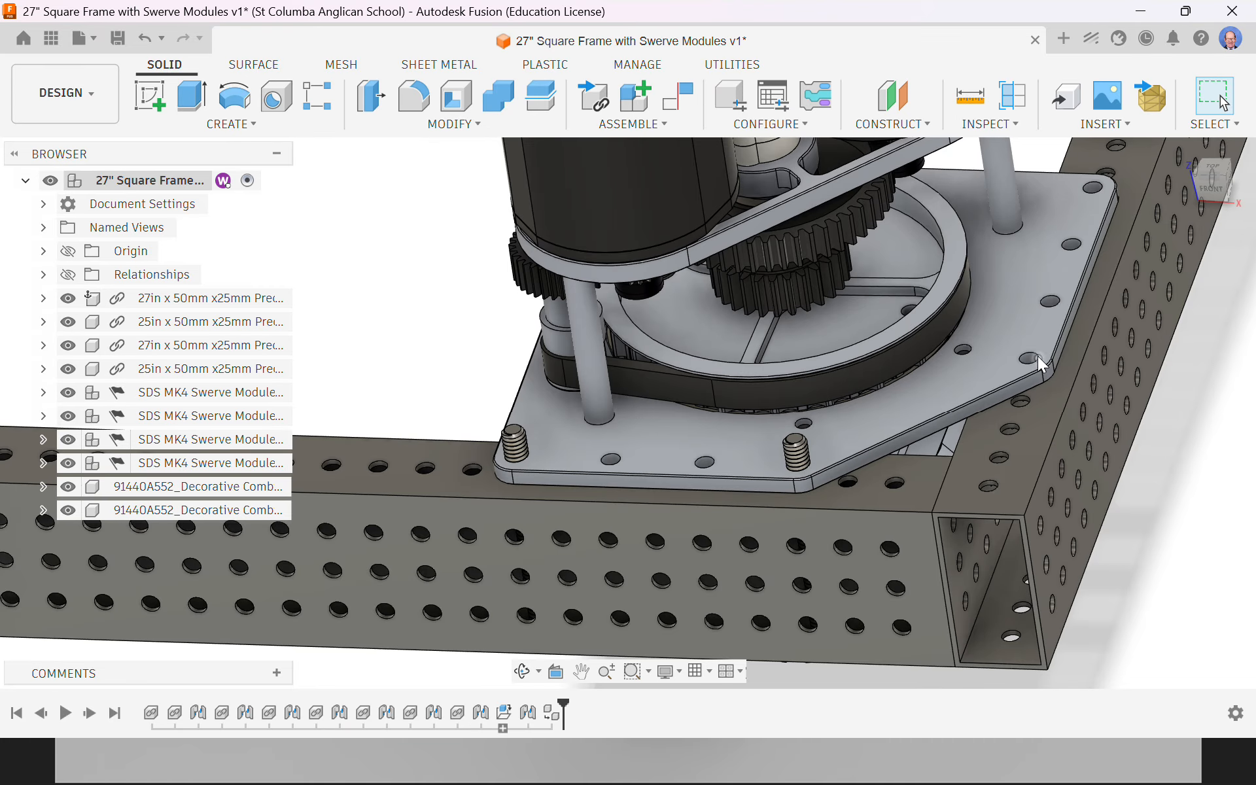
Start a Move/Copy of the second screw with Create Copy enabled and an X distance of -2"
{"action": "key", "text": "m"}
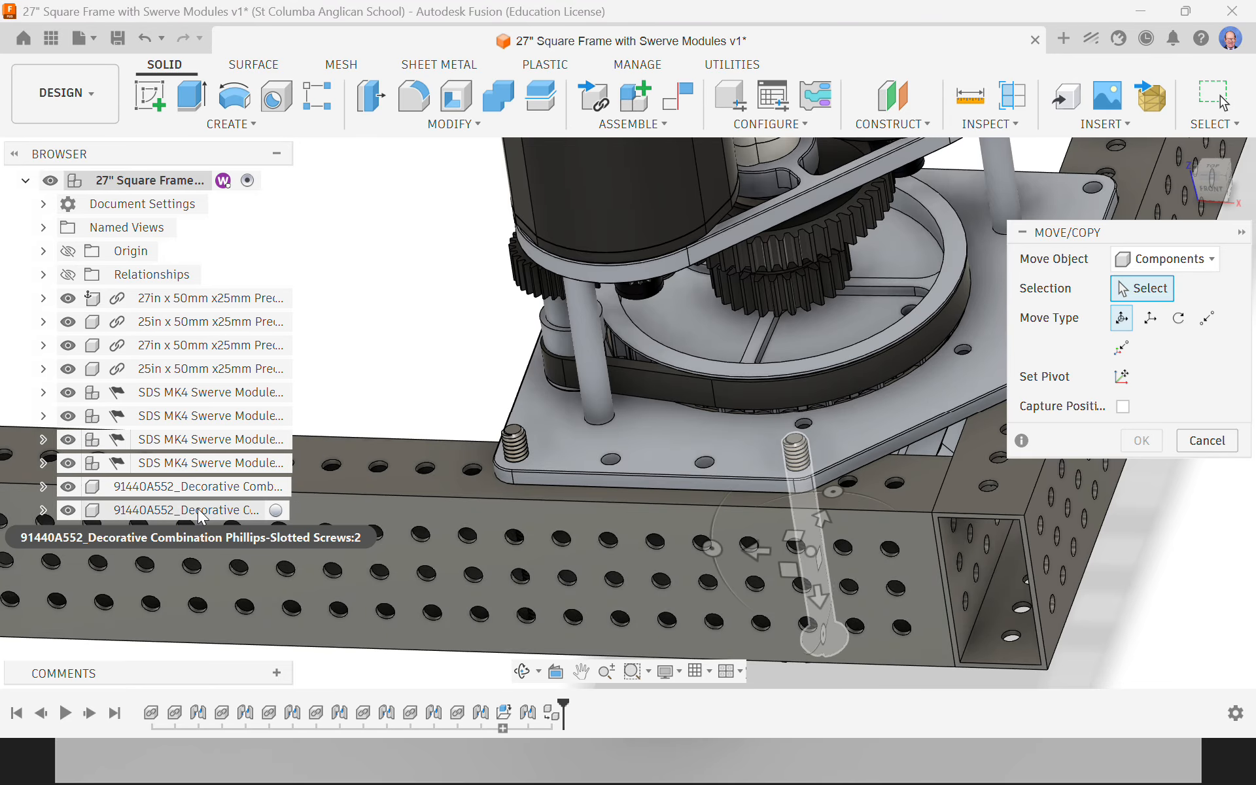
{"action": "left_click", "coordinate": [198, 509]}
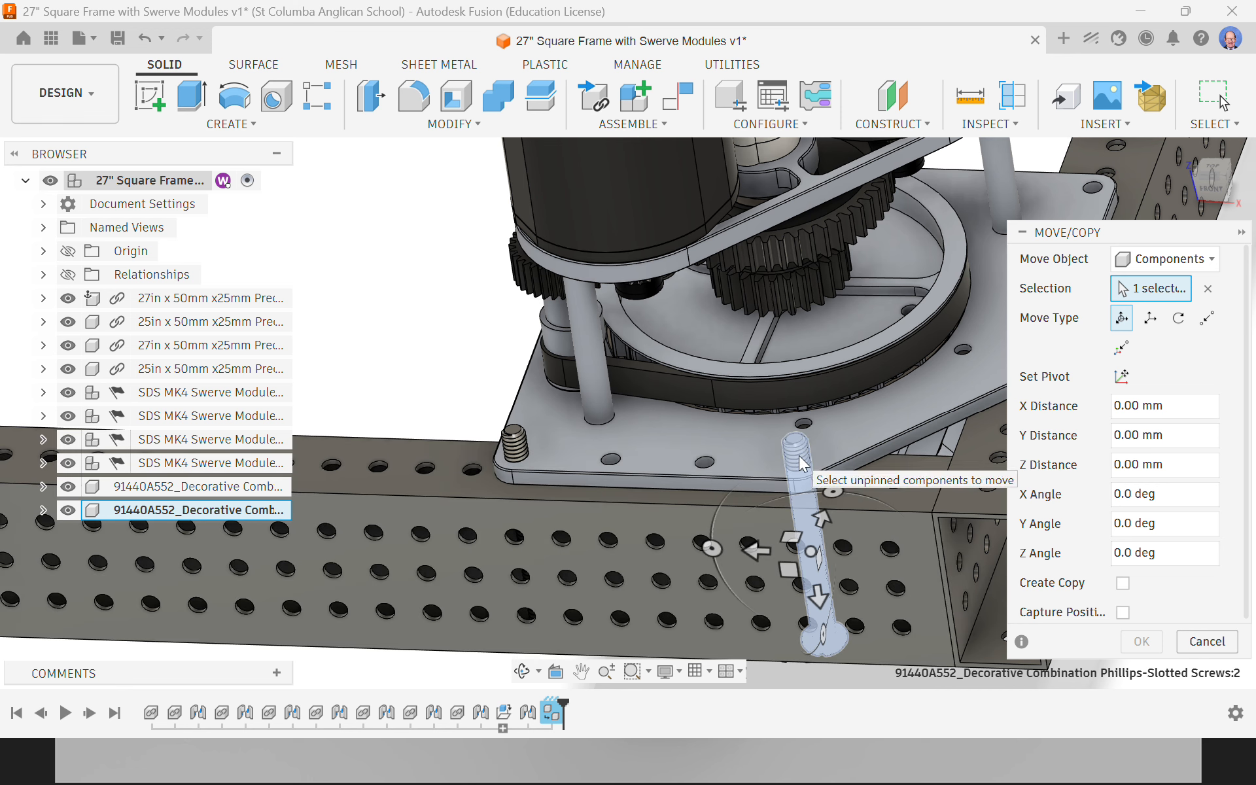
{"action": "left_click", "coordinate": [1124, 582]}
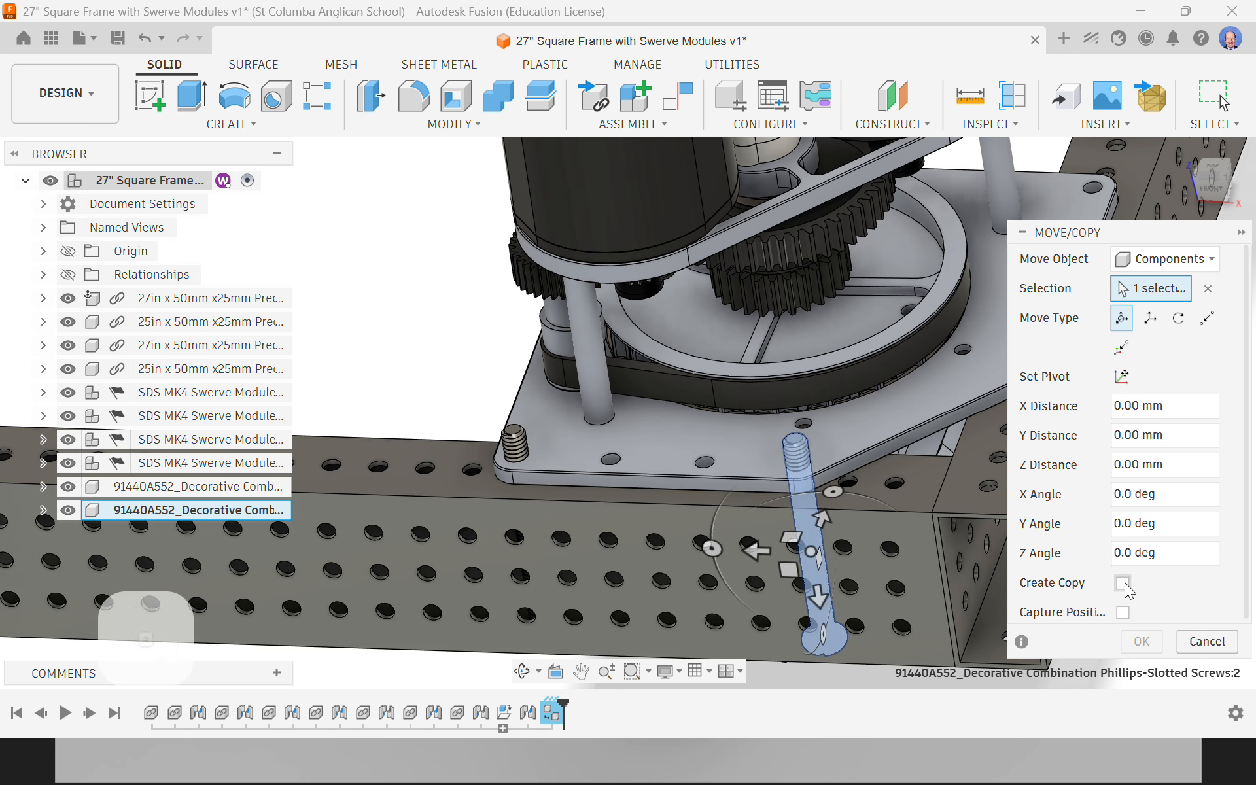
{"action": "left_click_drag", "start_coordinate": [751, 548], "coordinate": [1024, 603]}
{"action": "left_click_drag", "start_coordinate": [1112, 605], "coordinate": [1015, 603]}
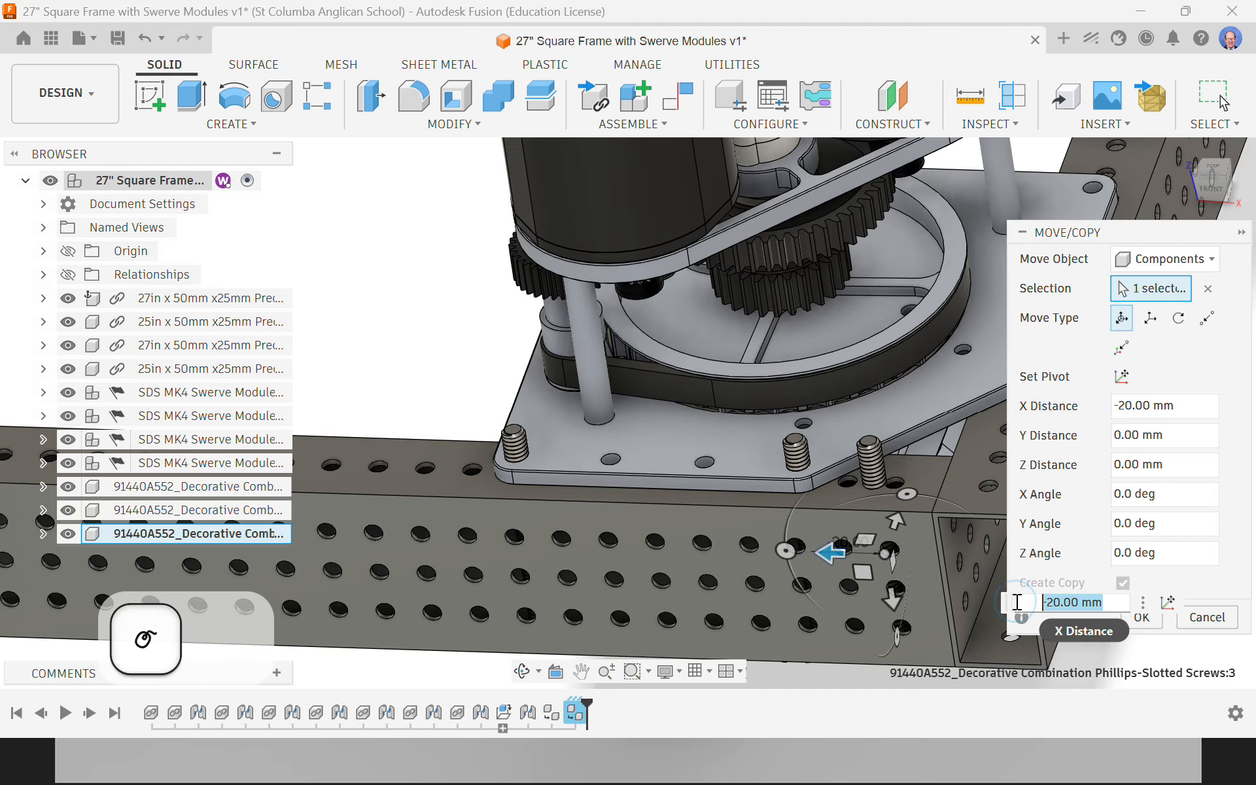
{"action": "type", "text": "-2\""}
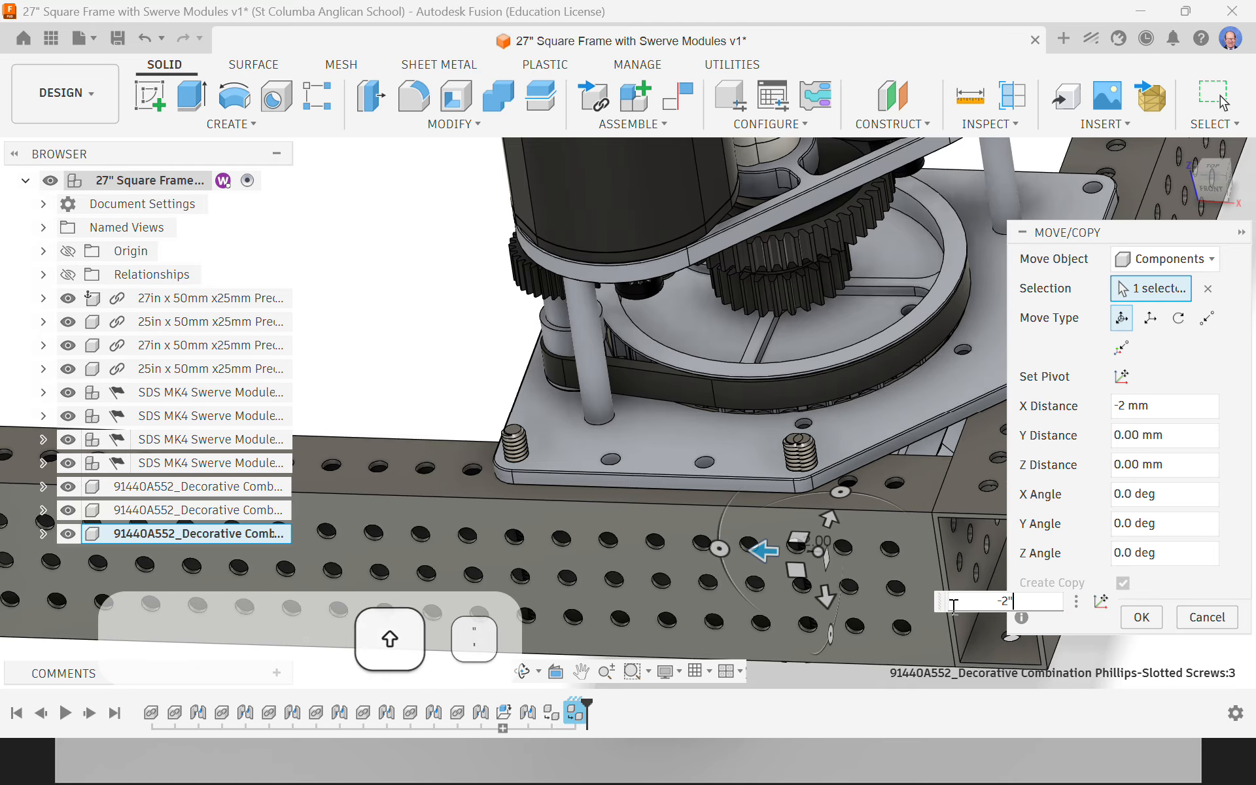
Set the new screw copy's Y distance to 2" to seat it in the side rail, and finish the copy
{"action": "scroll", "coordinate": [484, 521], "scroll_direction": "down", "scroll_amount": 3}
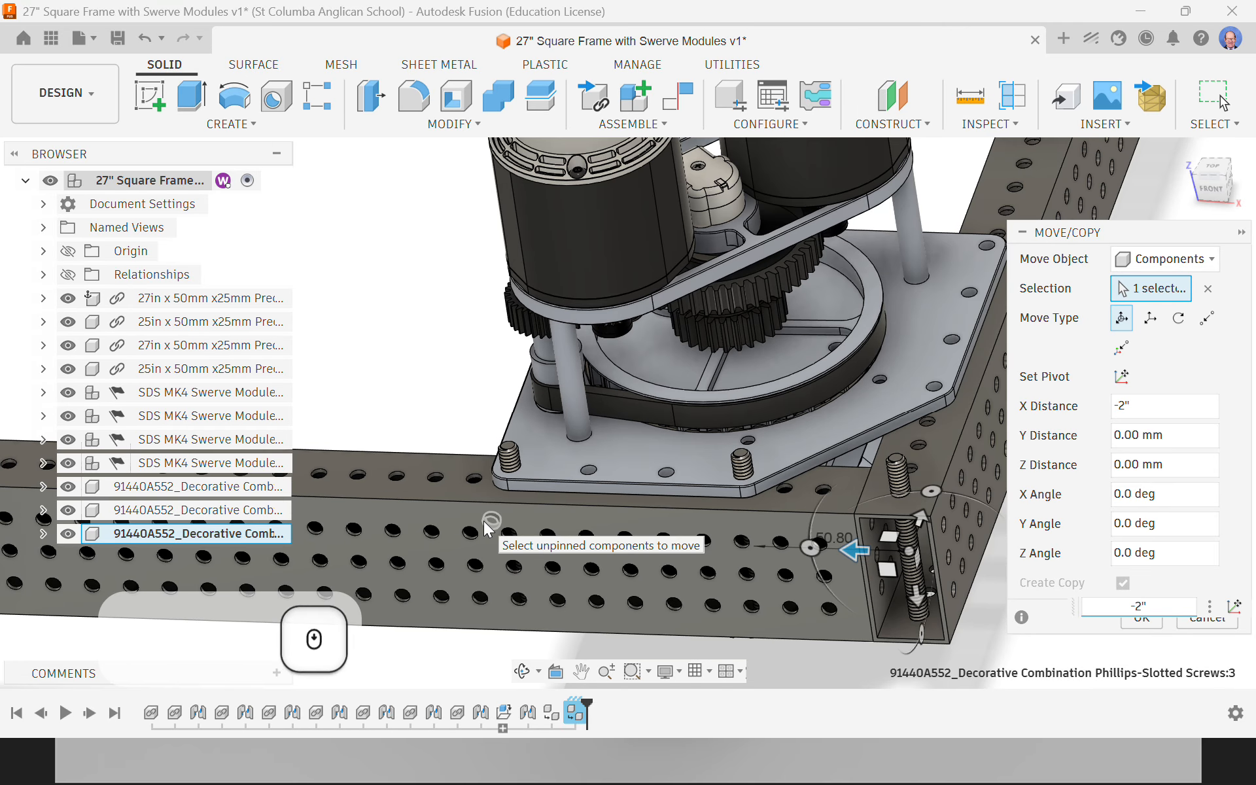
{"action": "scroll", "coordinate": [850, 499], "scroll_direction": "up", "scroll_amount": 4}
{"action": "scroll", "coordinate": [868, 496], "scroll_direction": "up", "scroll_amount": 2}
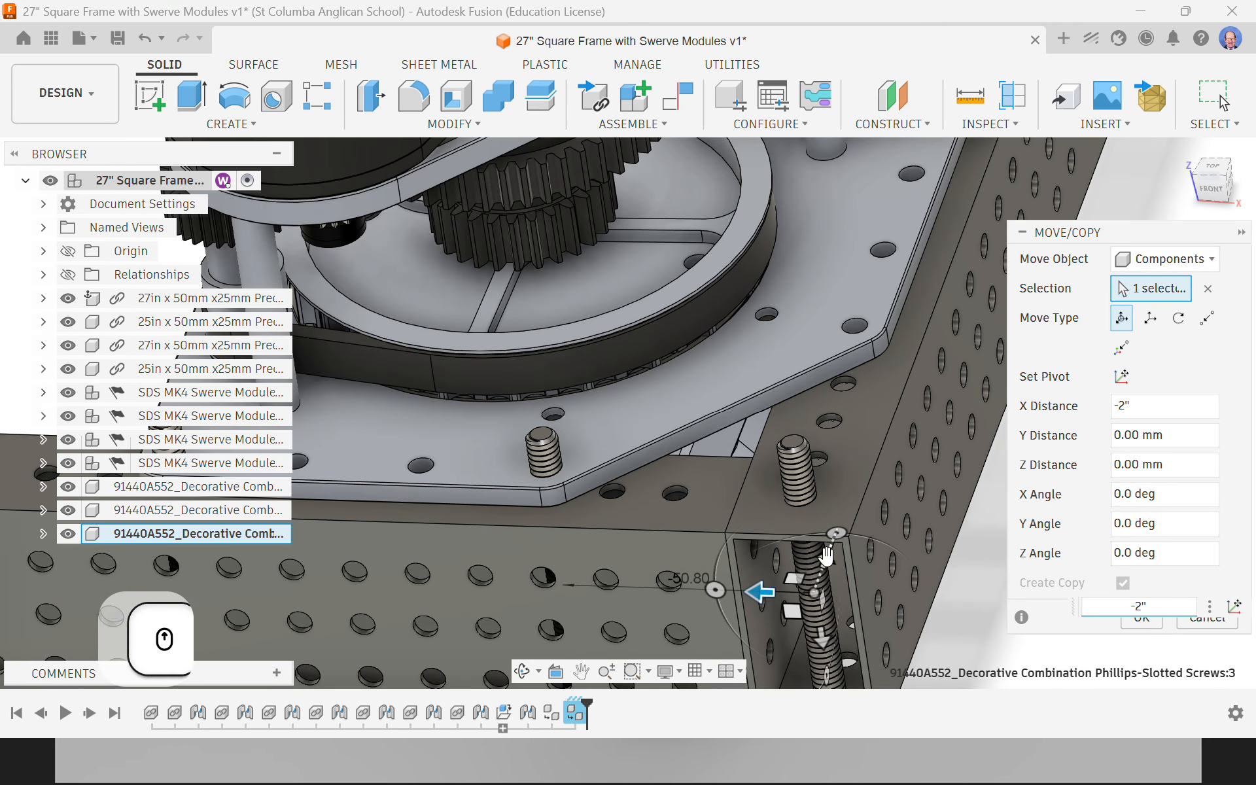
{"action": "left_click_drag", "start_coordinate": [830, 565], "coordinate": [855, 485]}
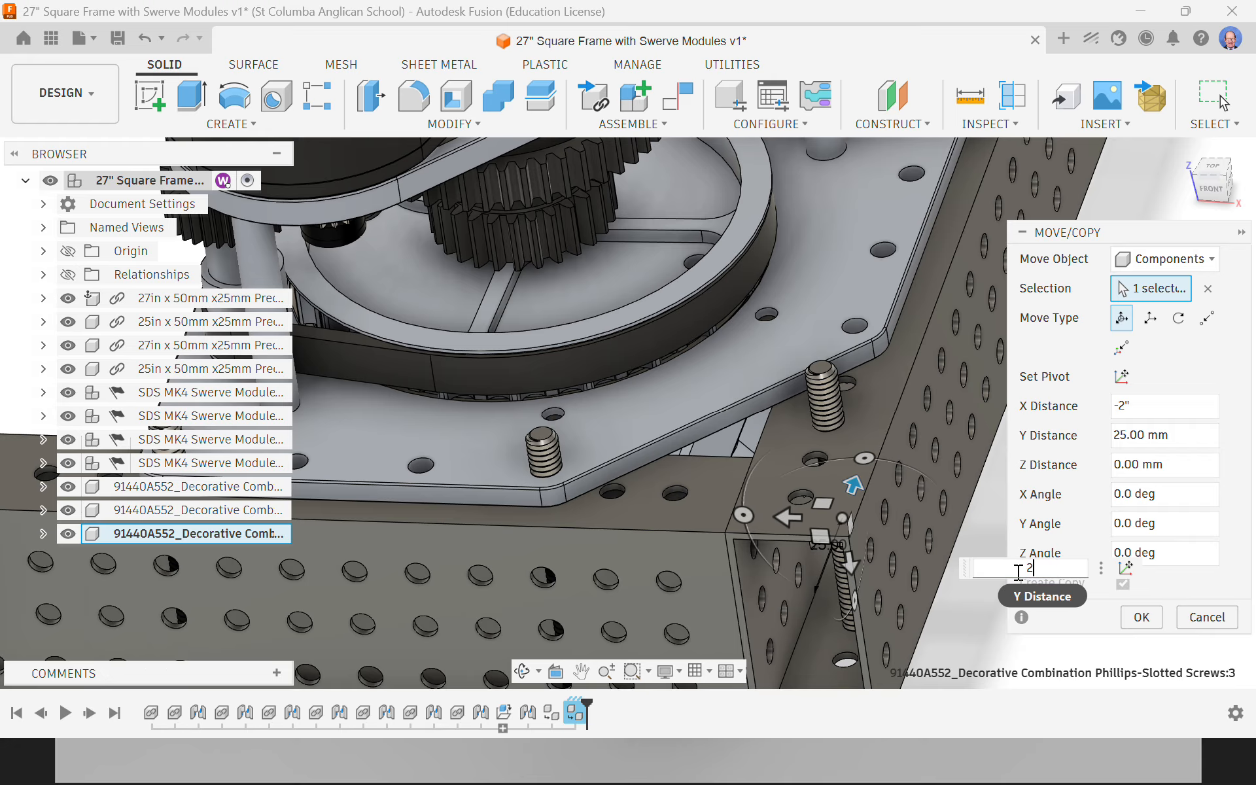
{"action": "type", "text": "2\""}
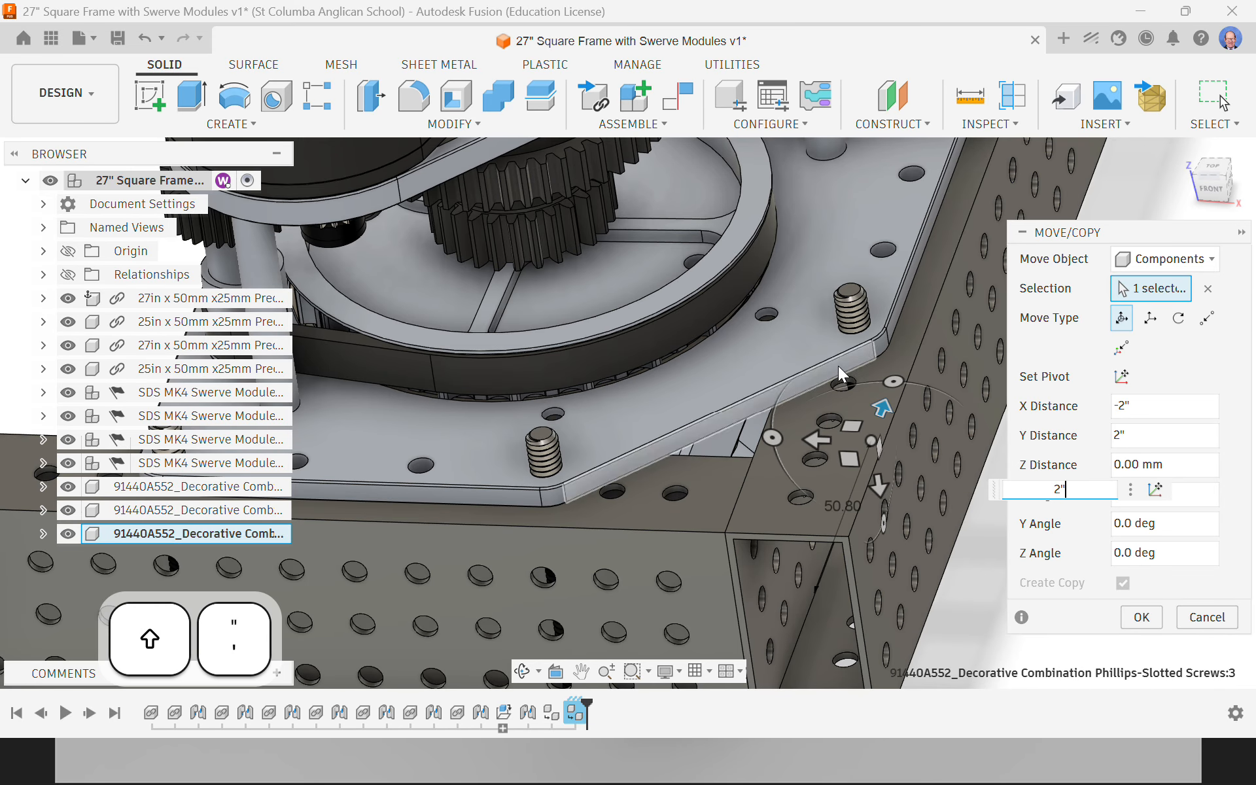
{"action": "left_click", "coordinate": [1145, 619]}
Copy the side rail's screw with a Y distance of 3" into the mounting plate's far corner hole
{"action": "scroll", "coordinate": [901, 595], "scroll_direction": "down", "scroll_amount": 5}
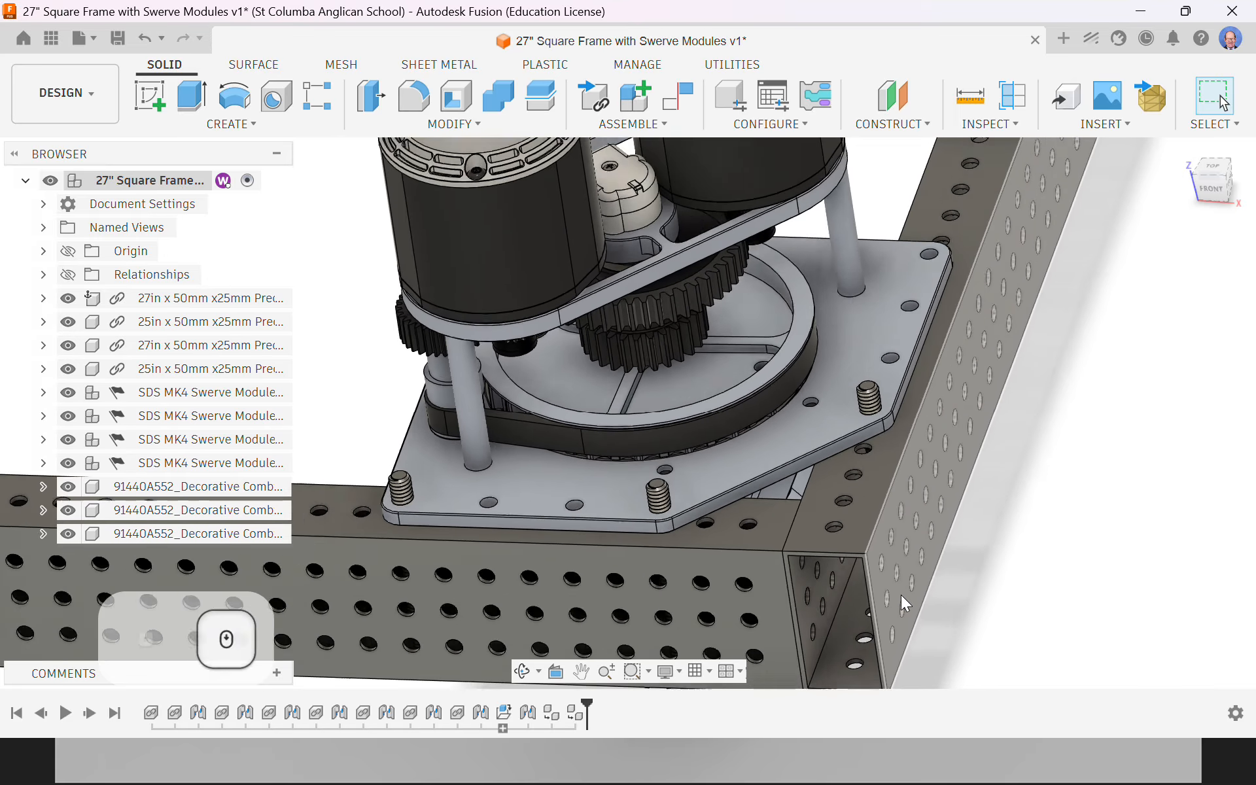
{"action": "key", "text": "m"}
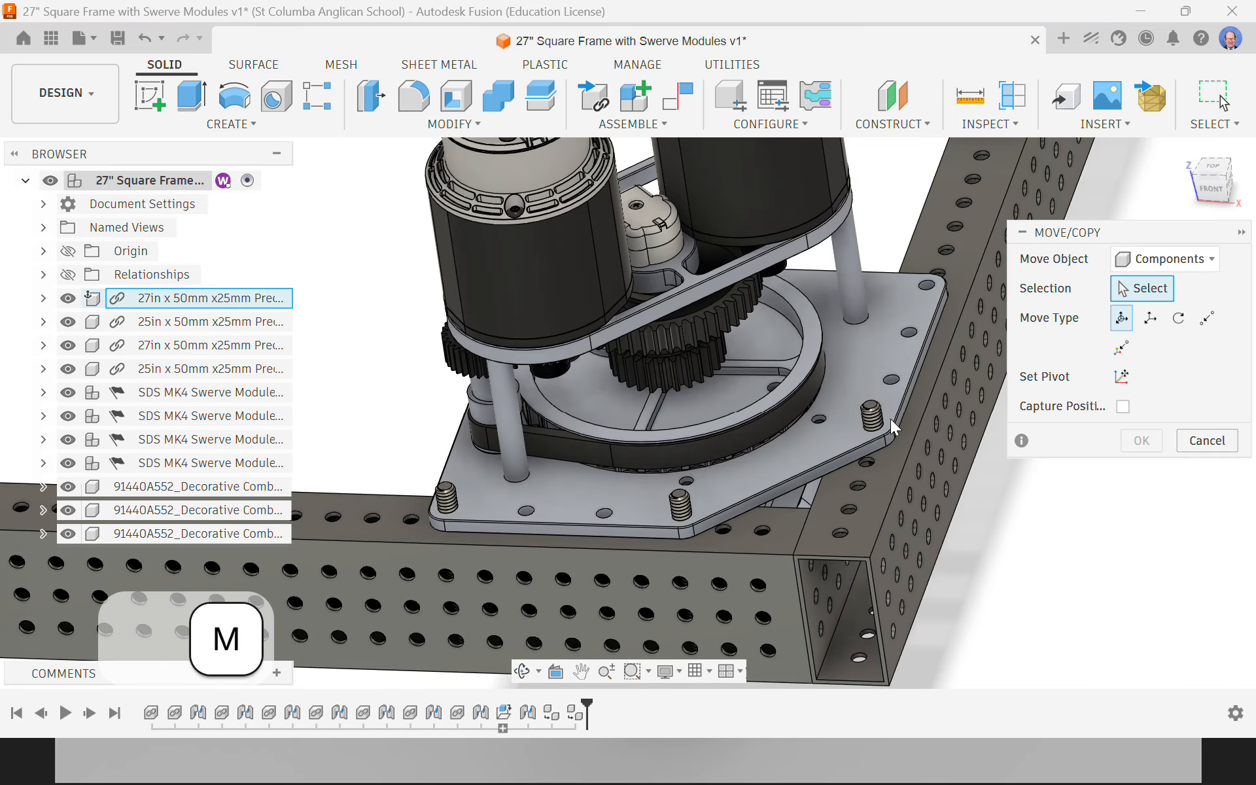
{"action": "left_click", "coordinate": [880, 432]}
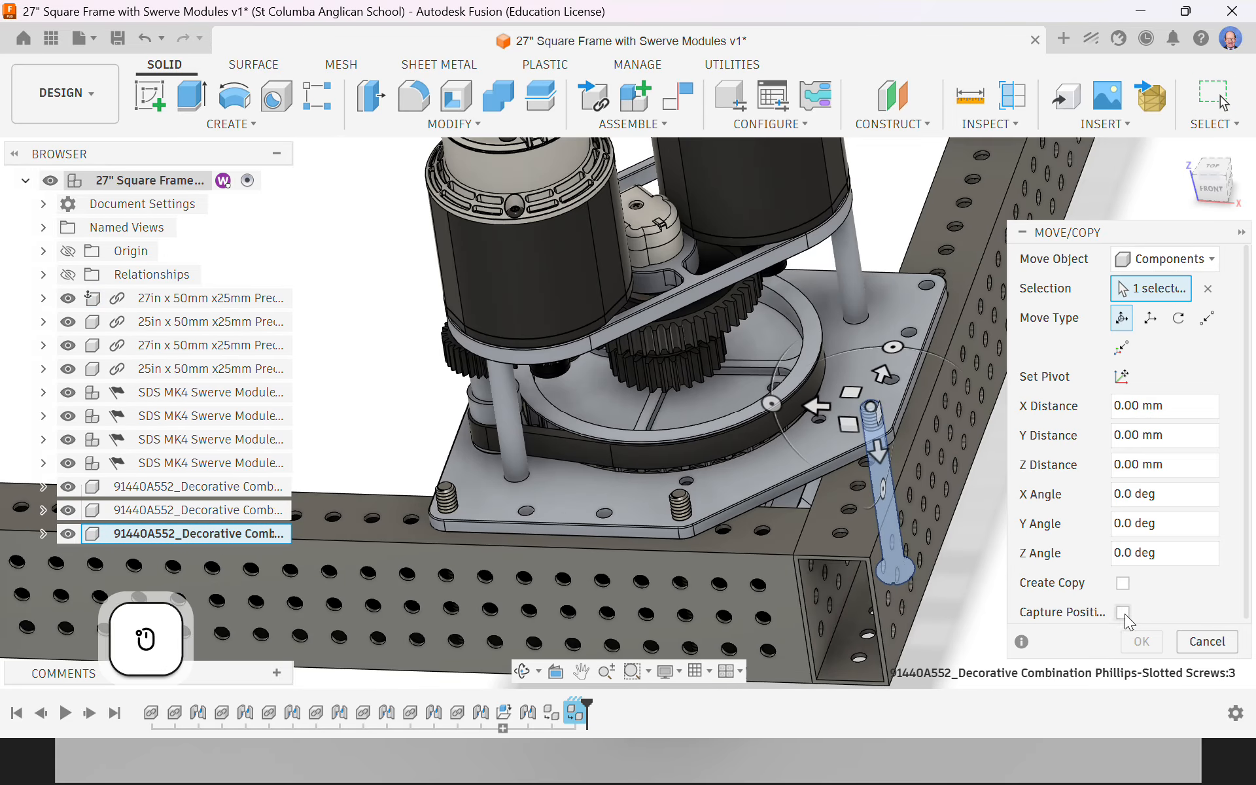
{"action": "left_click", "coordinate": [1122, 582]}
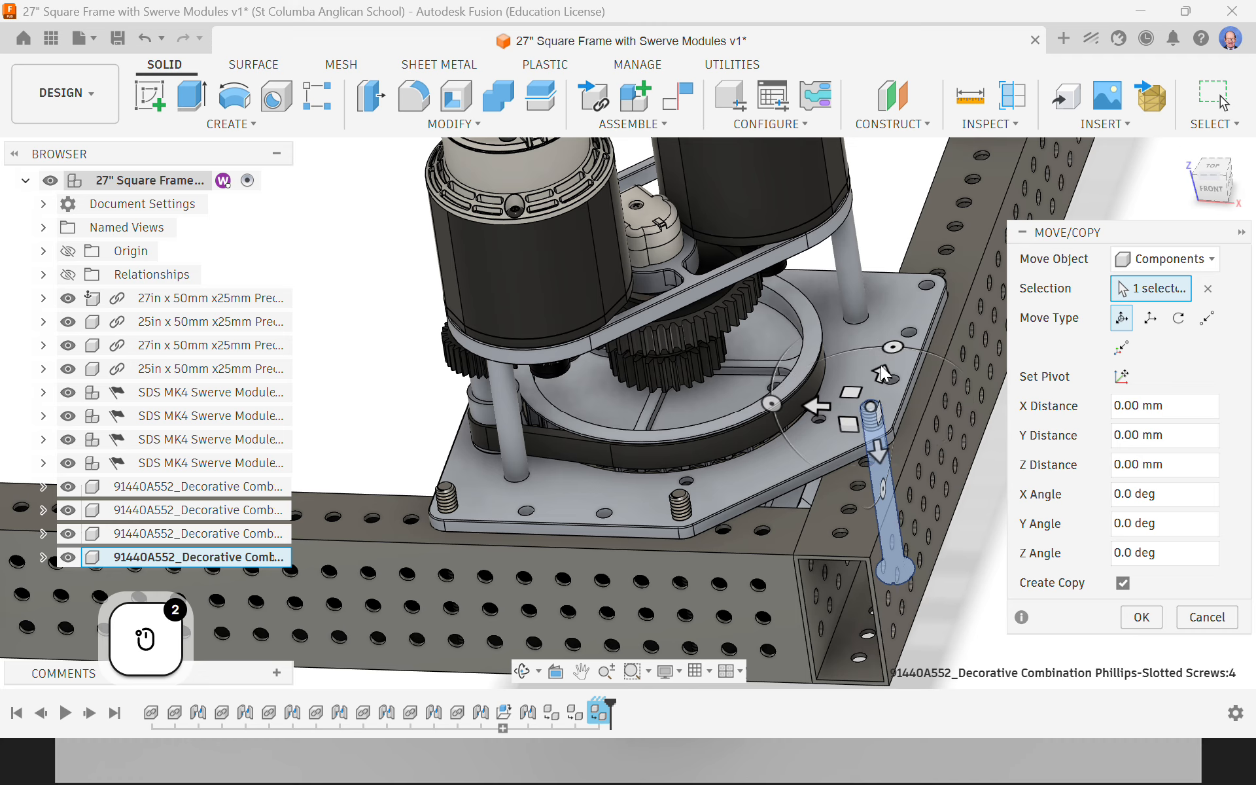
{"action": "left_click_drag", "start_coordinate": [882, 373], "coordinate": [937, 250]}
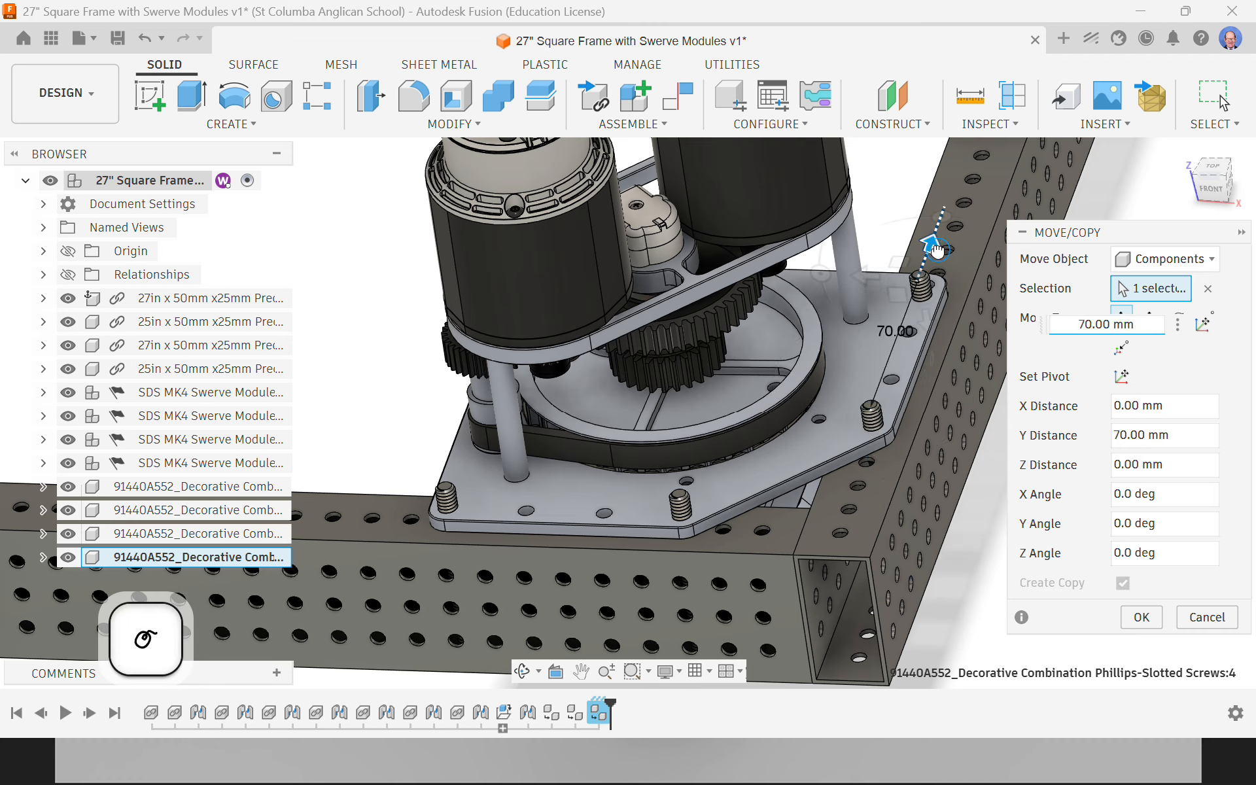
{"action": "left_click", "coordinate": [1132, 324]}
{"action": "type", "text": "3\""}
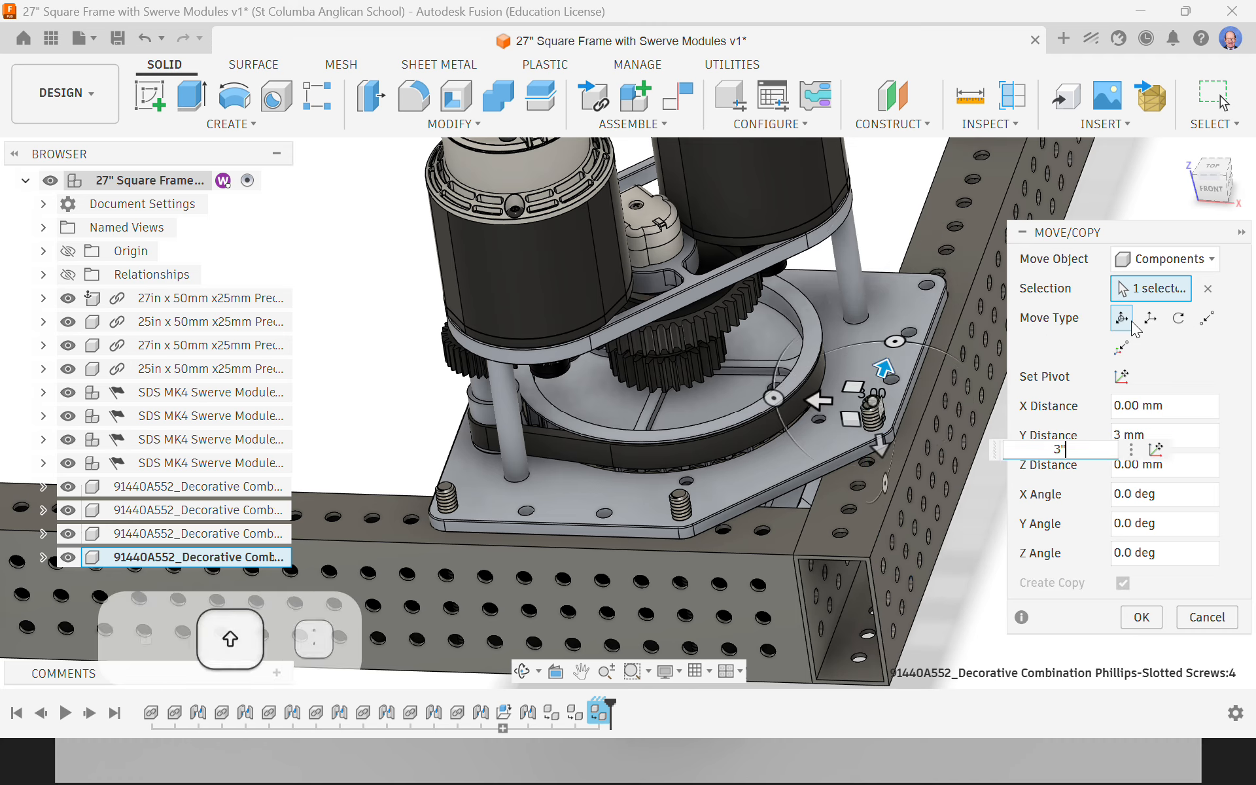
{"action": "key", "text": "Return"}
{"action": "left_click", "coordinate": [1142, 617]}
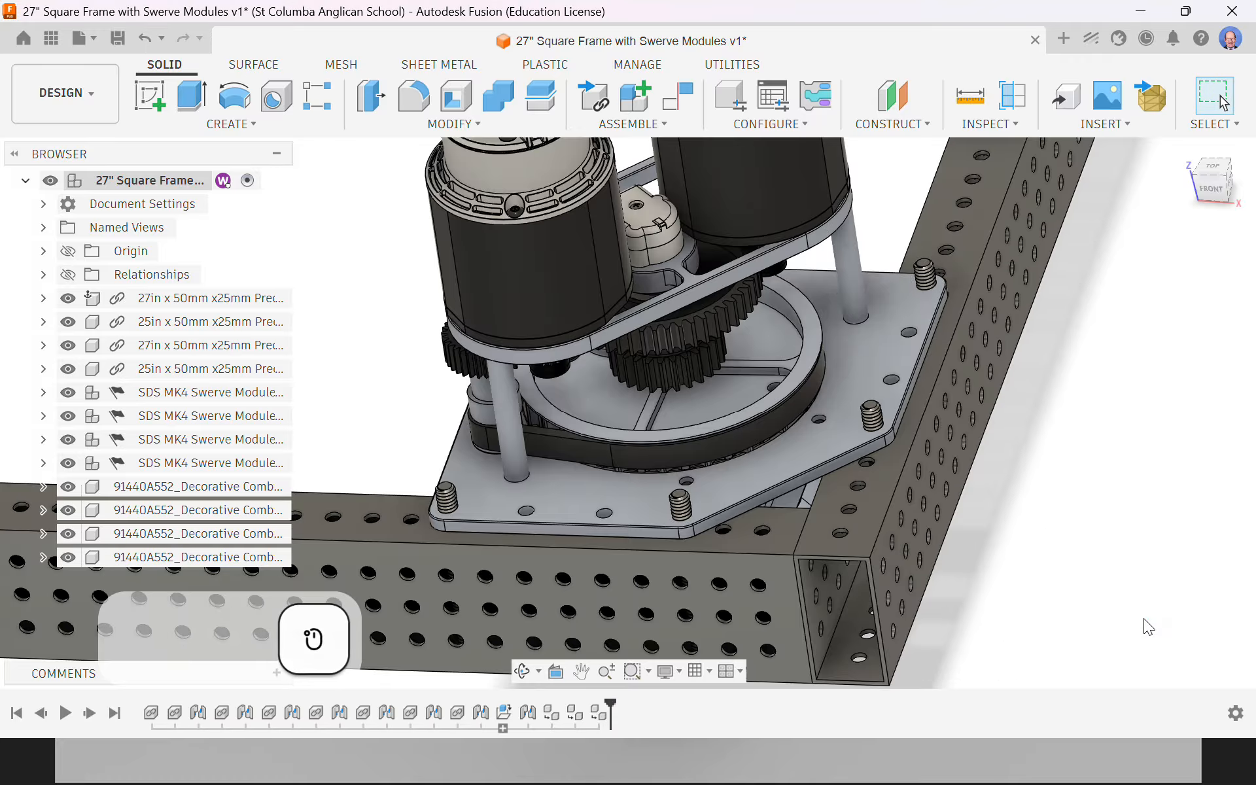
Pull the second screw out of the 25in rail to test whether it is free, and undo the move
{"action": "scroll", "coordinate": [1083, 328], "scroll_direction": "down", "scroll_amount": 2}
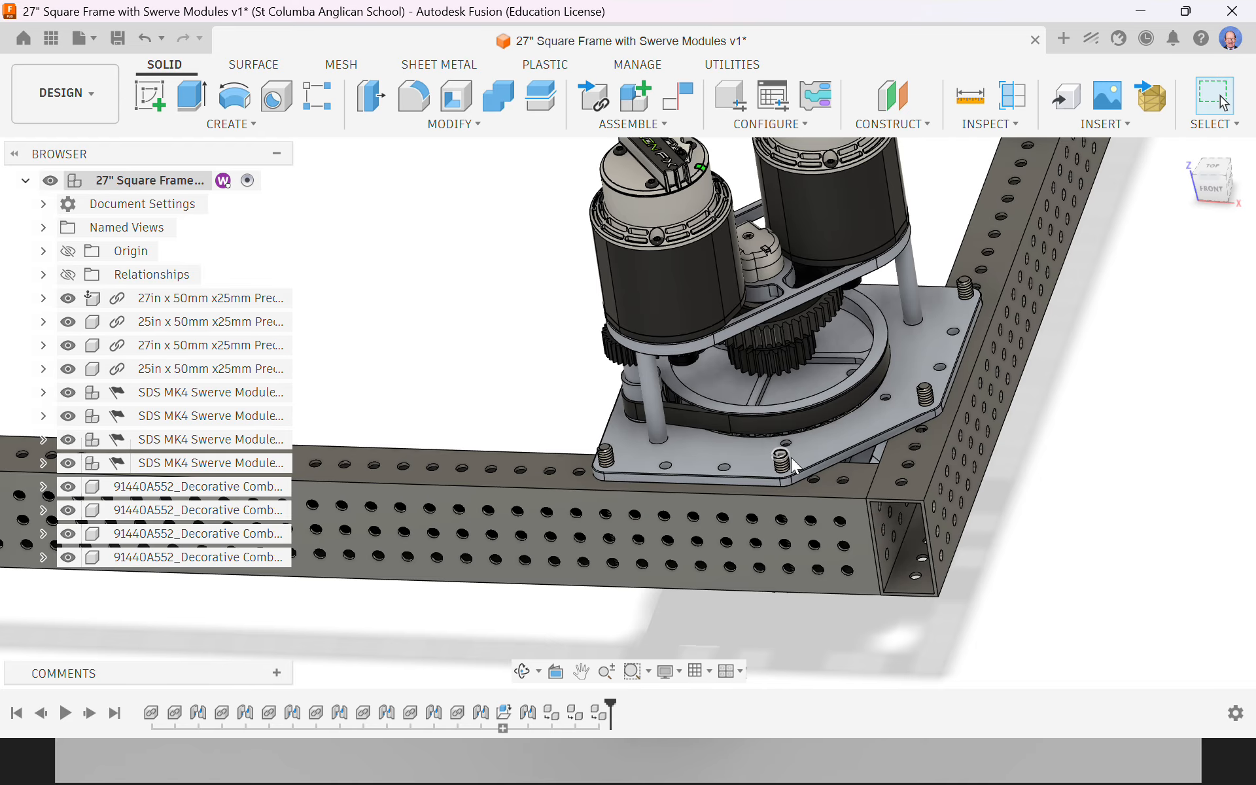
{"action": "left_click_drag", "start_coordinate": [791, 457], "coordinate": [785, 466]}
{"action": "left_click_drag", "start_coordinate": [711, 575], "coordinate": [711, 577]}
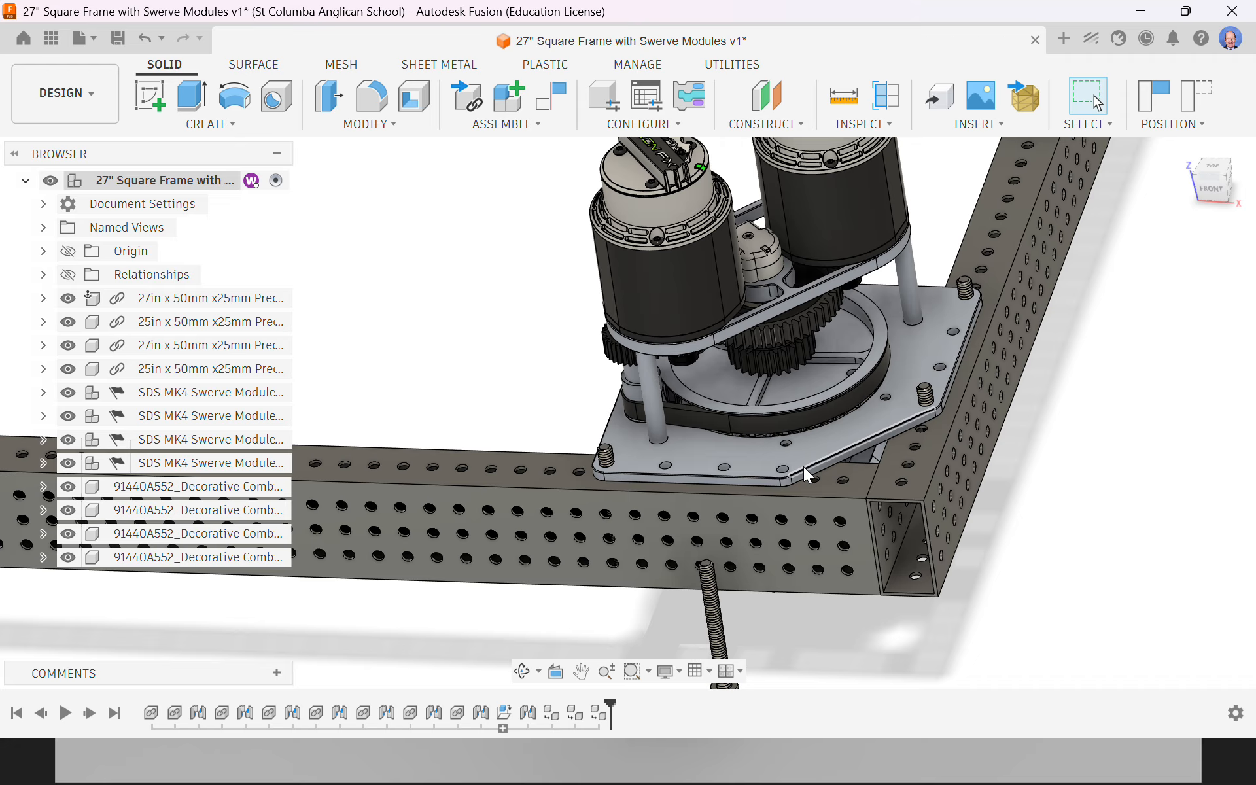
{"action": "key", "text": "ctrl+z"}
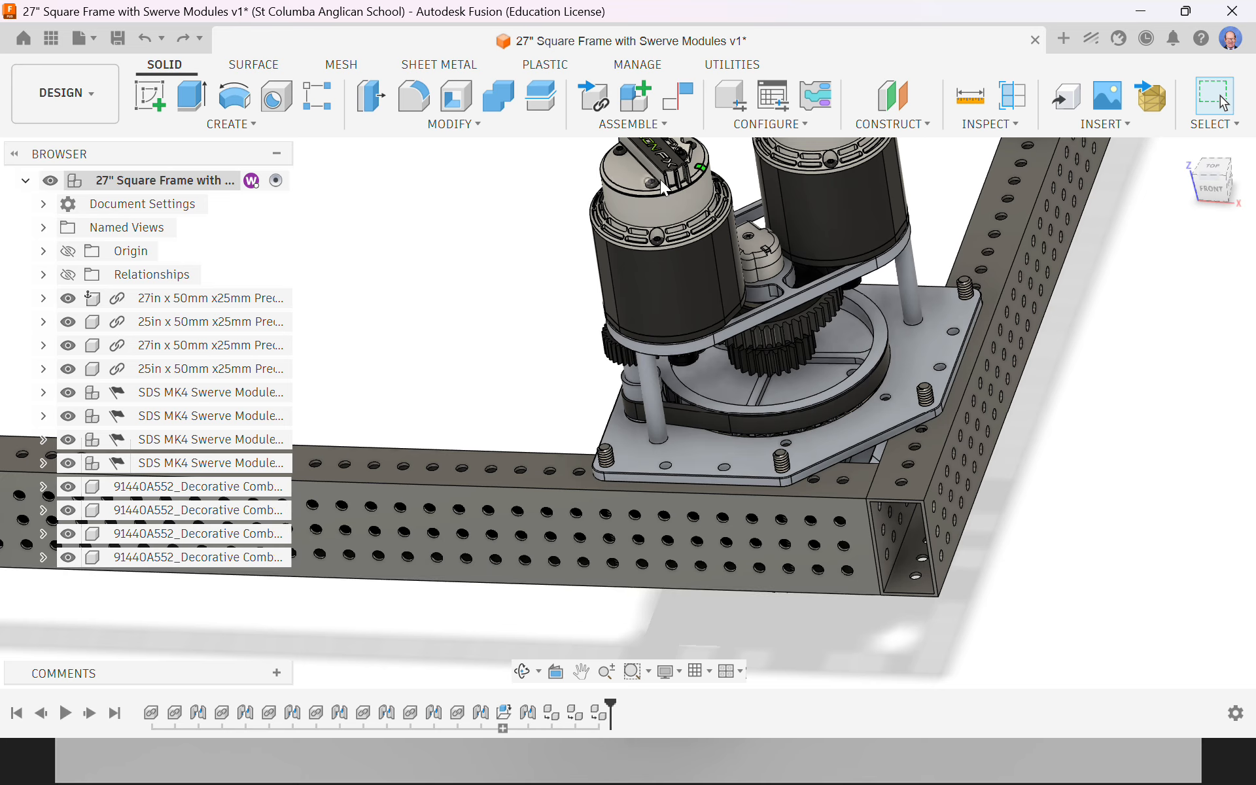
Create a rigid as-built joint between the second screw and the 25in rail
{"action": "left_click", "coordinate": [628, 123]}
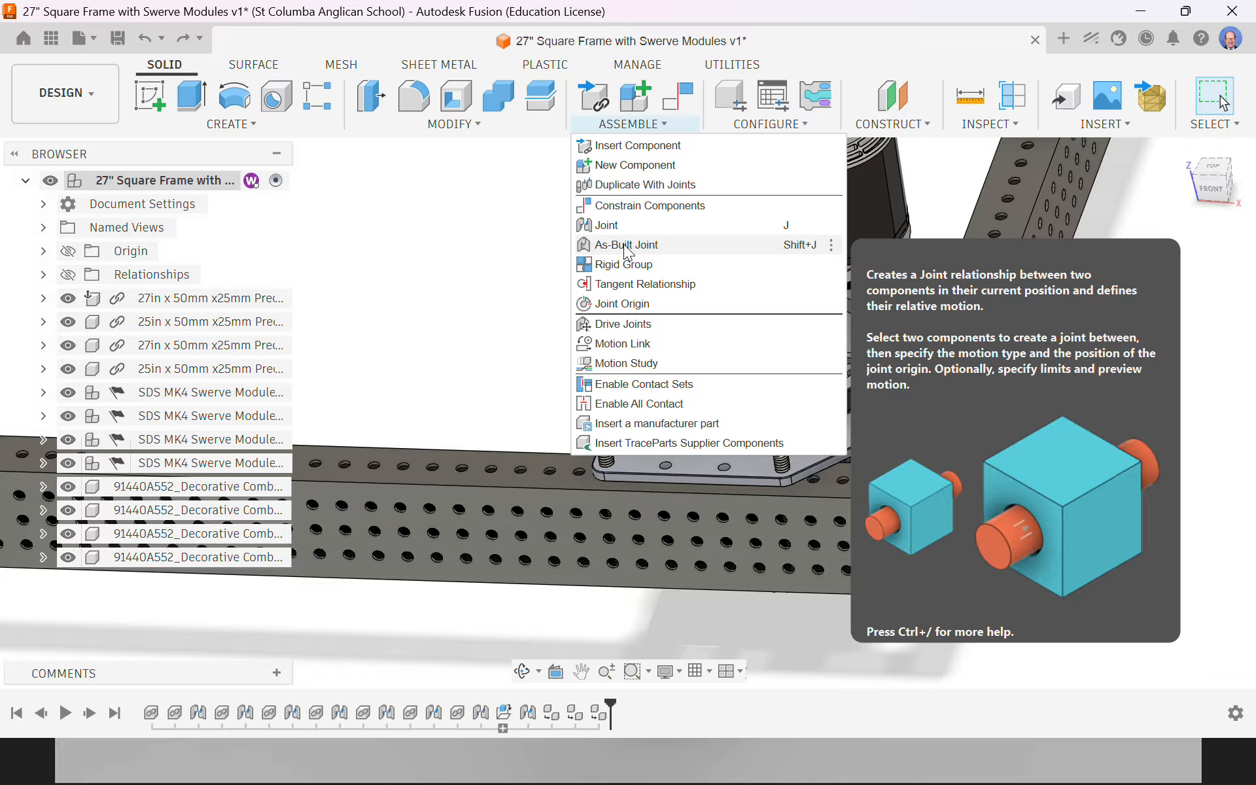
{"action": "left_click", "coordinate": [805, 245]}
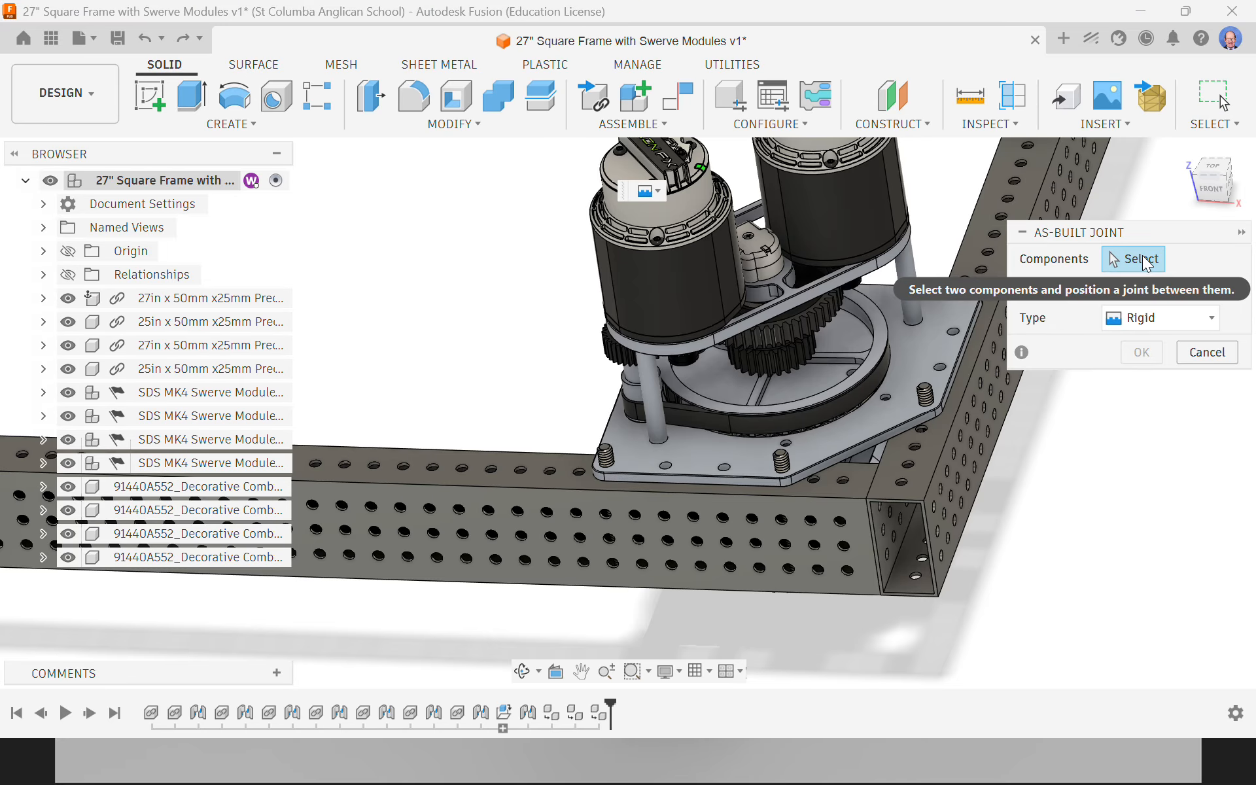
{"action": "left_click", "coordinate": [783, 466]}
{"action": "left_click", "coordinate": [829, 561]}
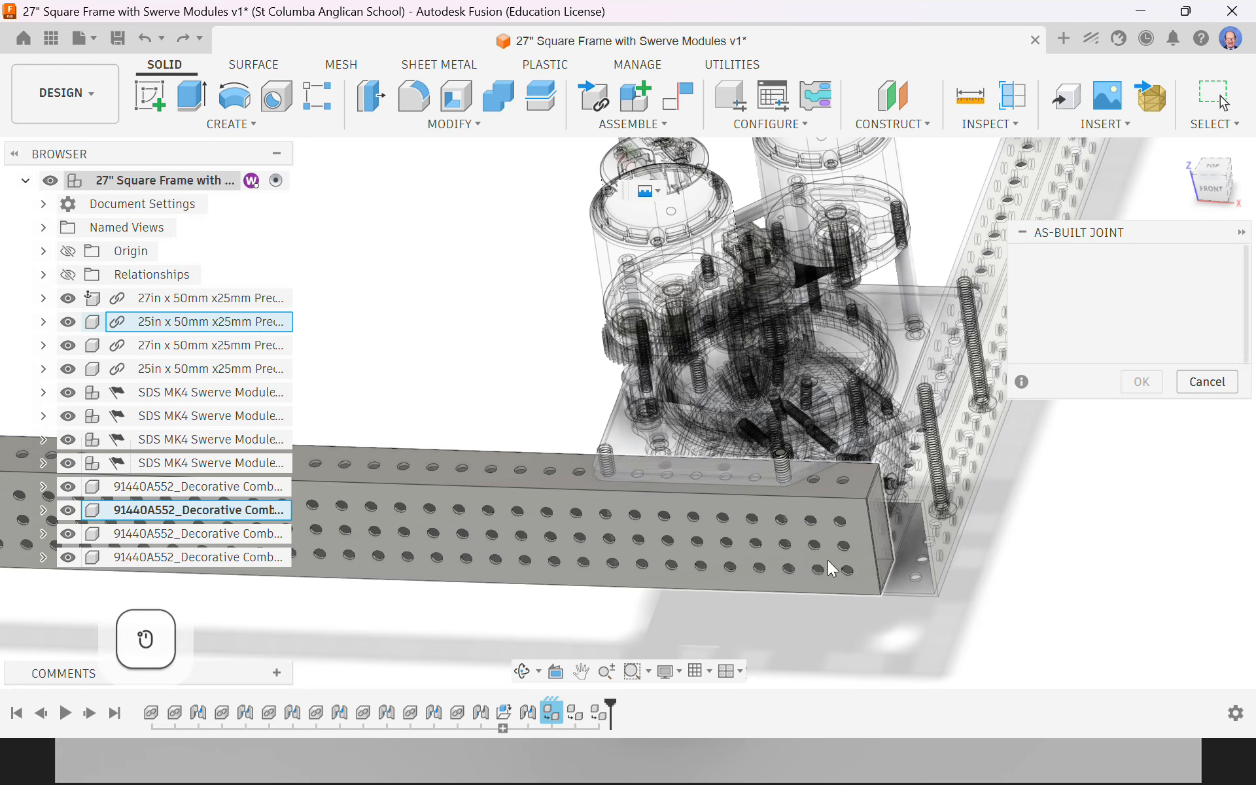
{"action": "left_click", "coordinate": [1146, 384]}
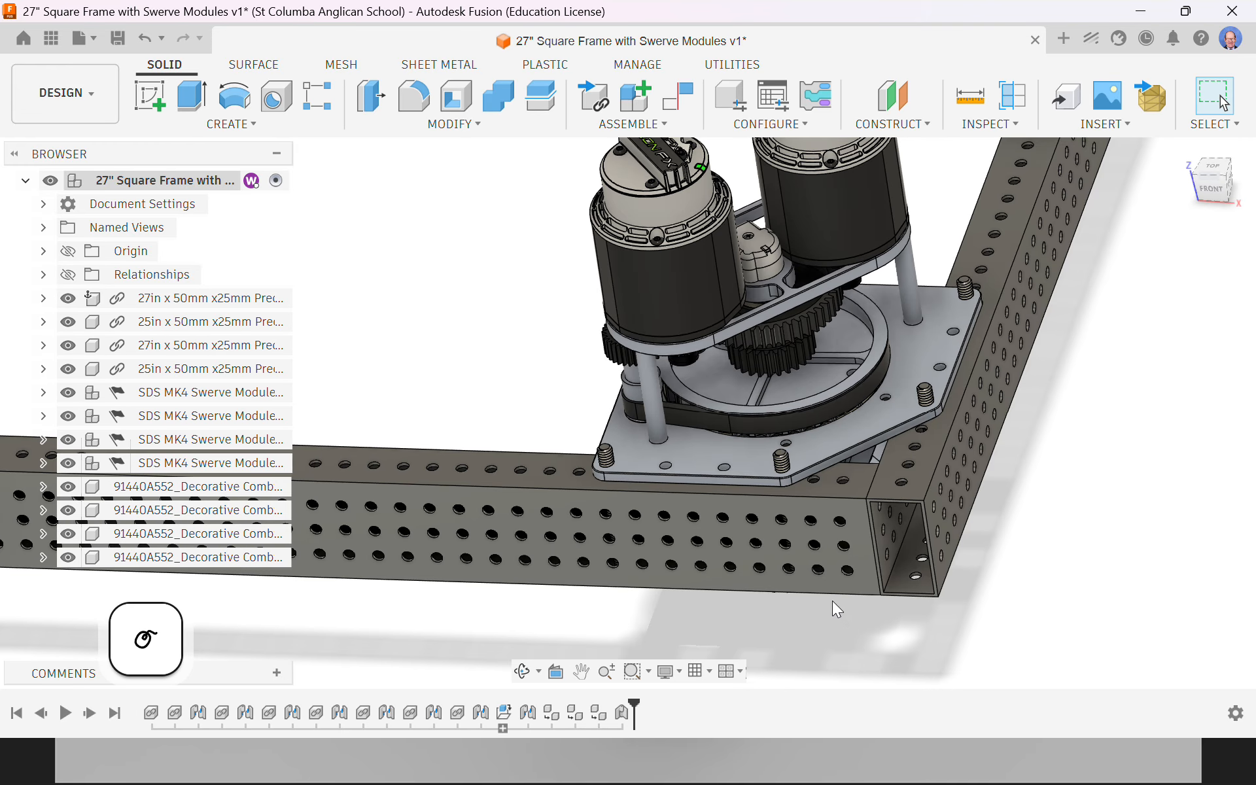
Create a rigid as-built joint between the side rail and its screw nearest the frame corner
{"action": "key", "text": "shift+j"}
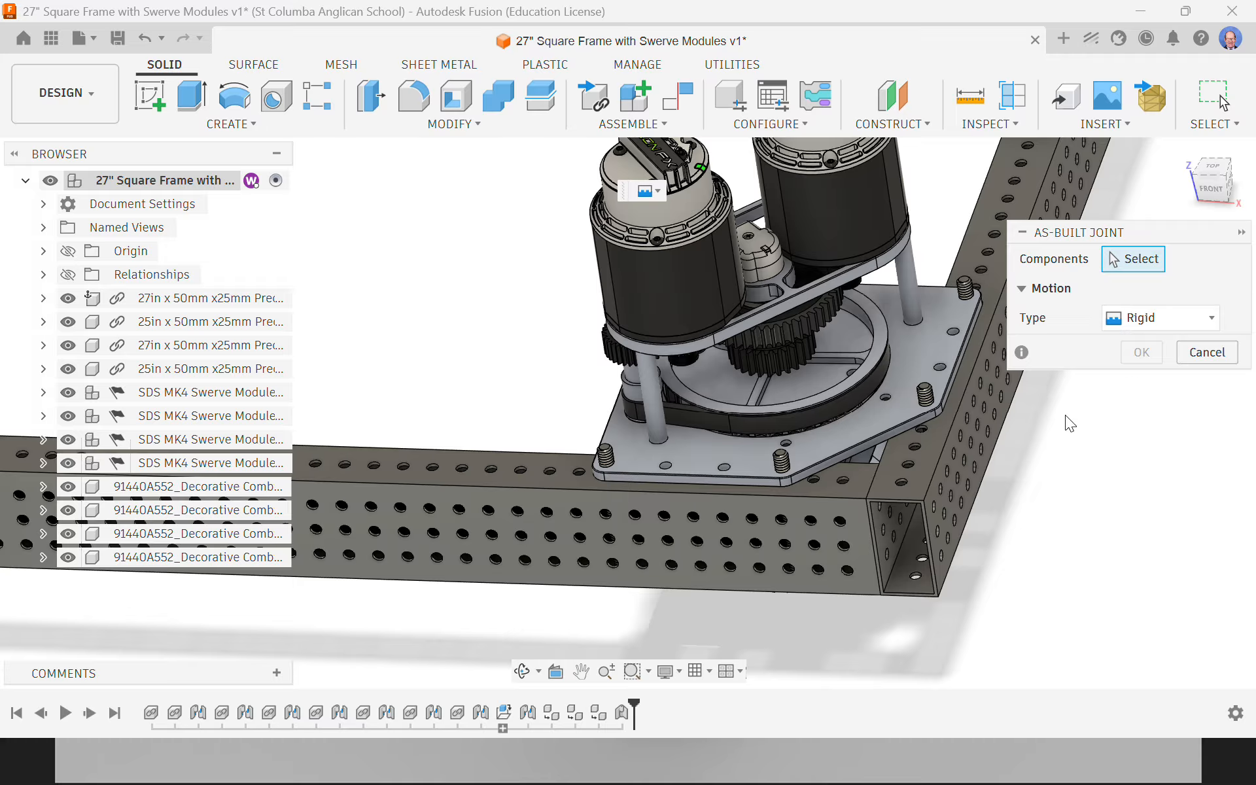
{"action": "left_click", "coordinate": [928, 398]}
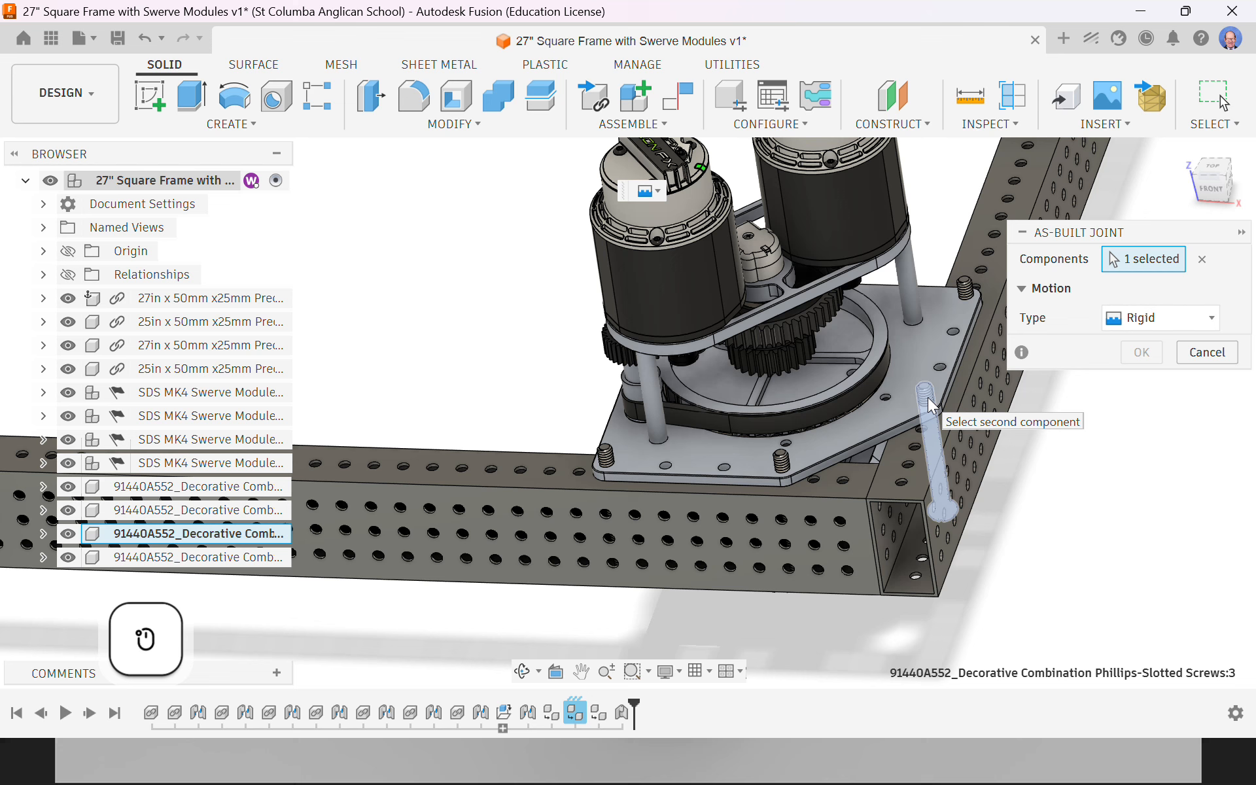
{"action": "left_click", "coordinate": [966, 460]}
{"action": "left_click", "coordinate": [1145, 385]}
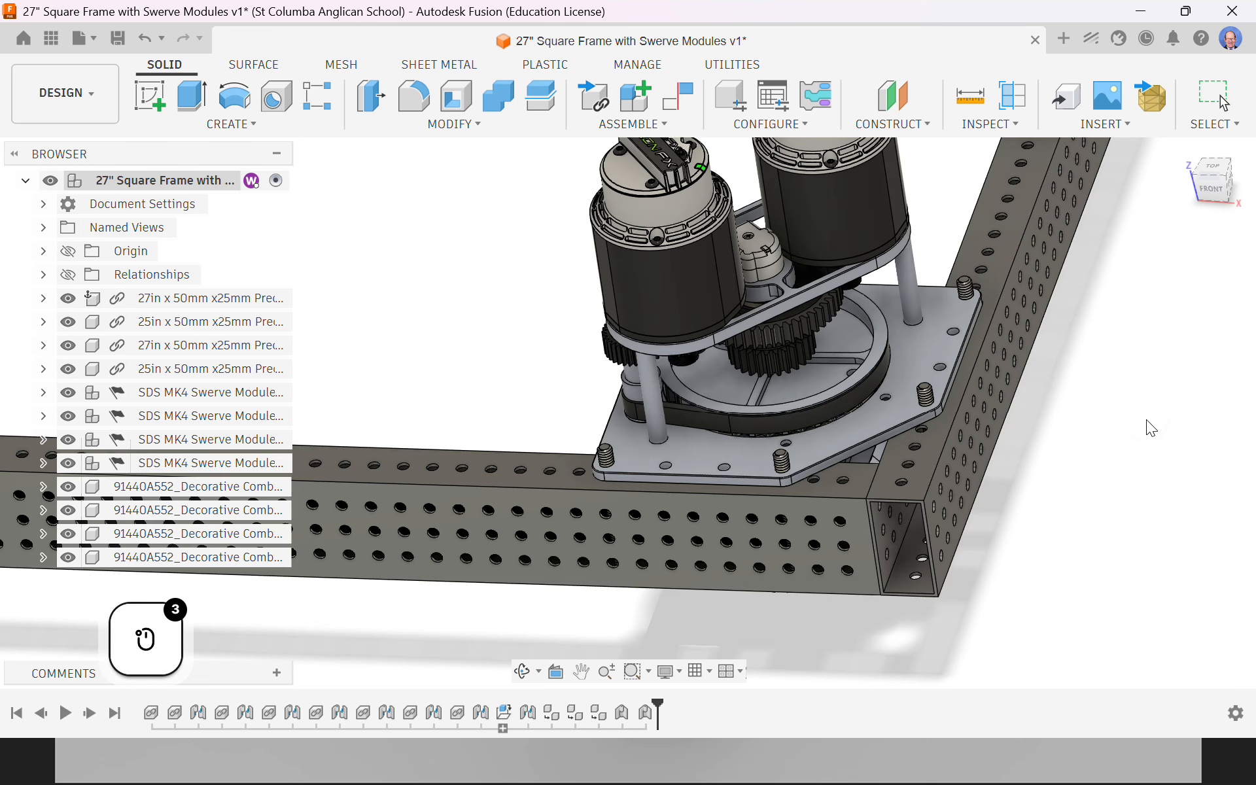
Repeat the rigid as-built joint for the screw in the plate's far corner hole and the side rail
{"action": "right_click", "coordinate": [1129, 541]}
{"action": "left_click", "coordinate": [1135, 481]}
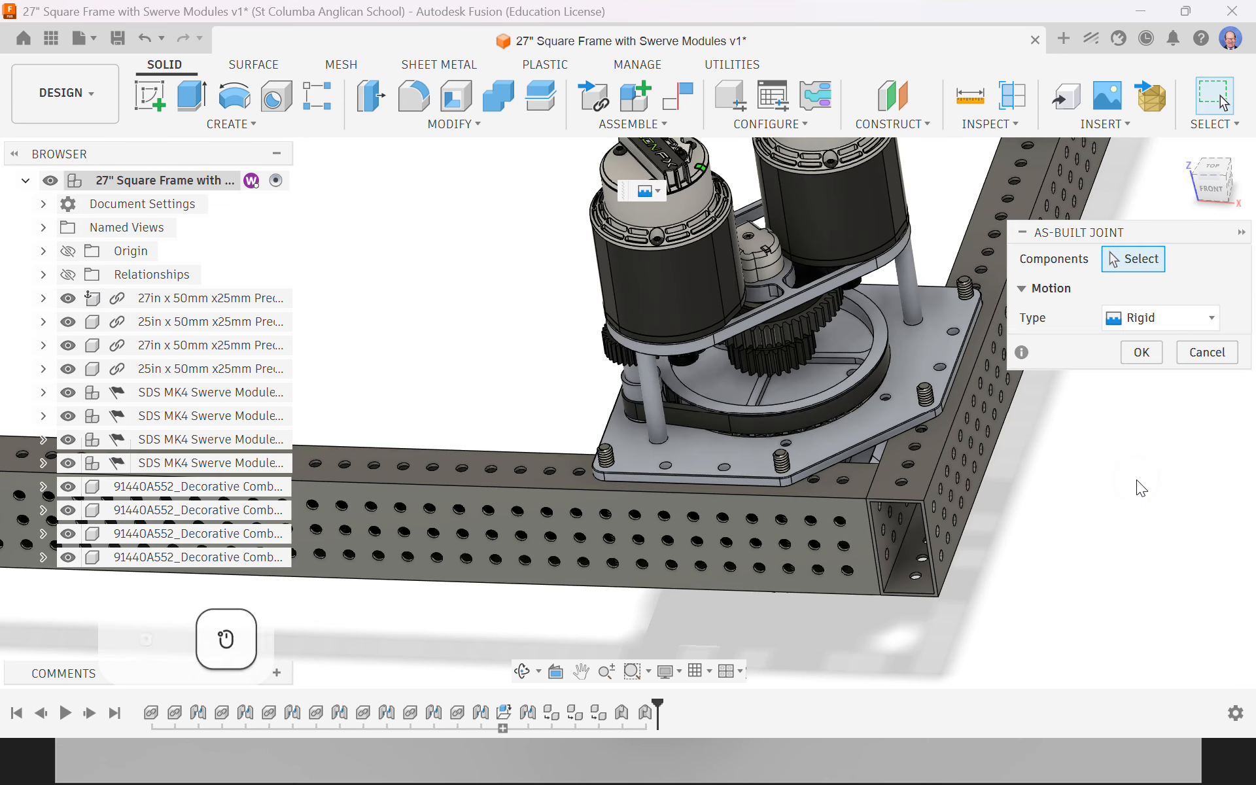
{"action": "left_click", "coordinate": [967, 287]}
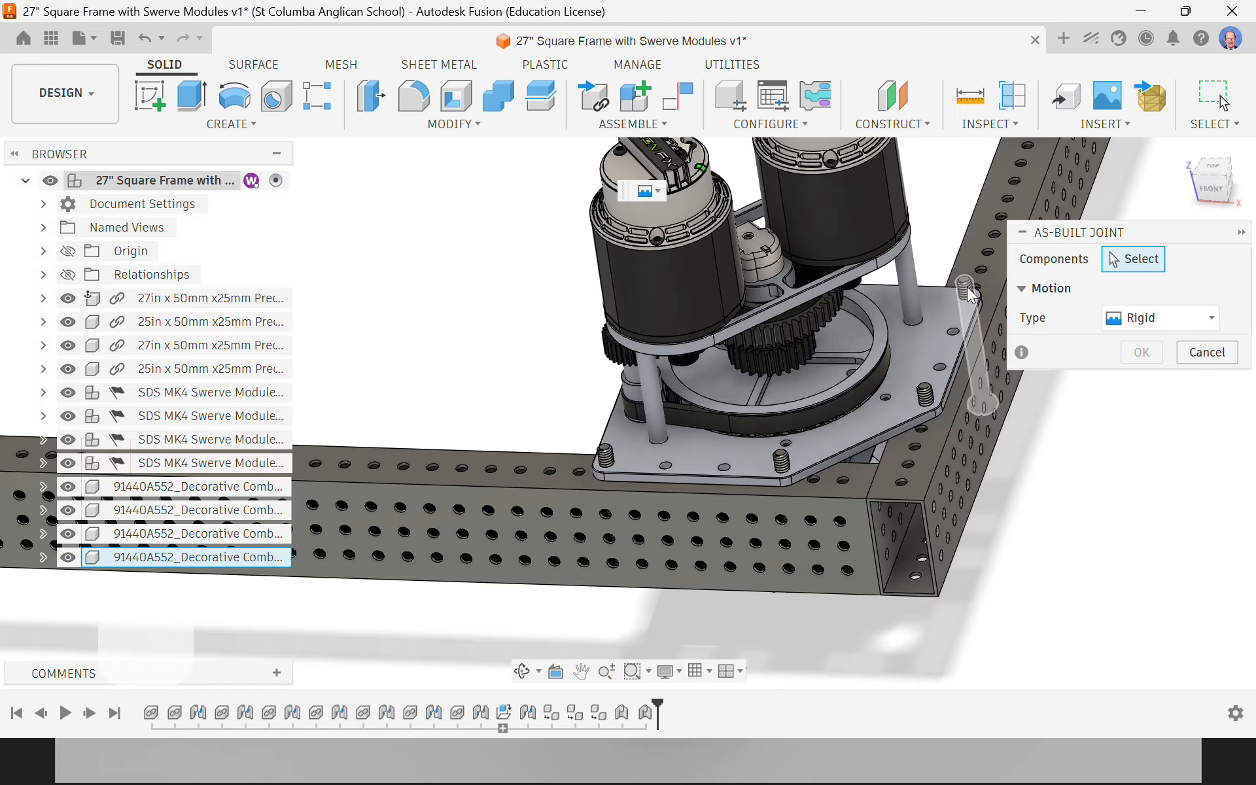
{"action": "left_click", "coordinate": [973, 451]}
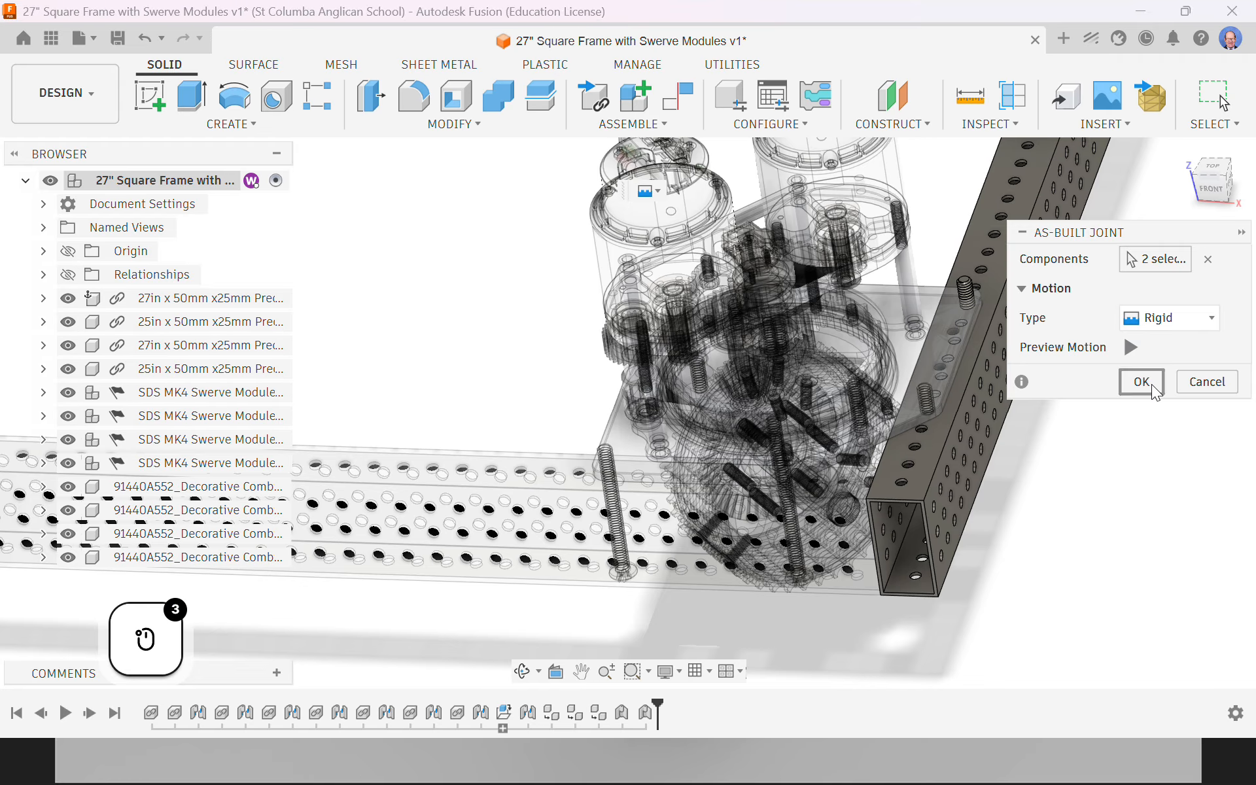
{"action": "left_click", "coordinate": [1146, 383]}
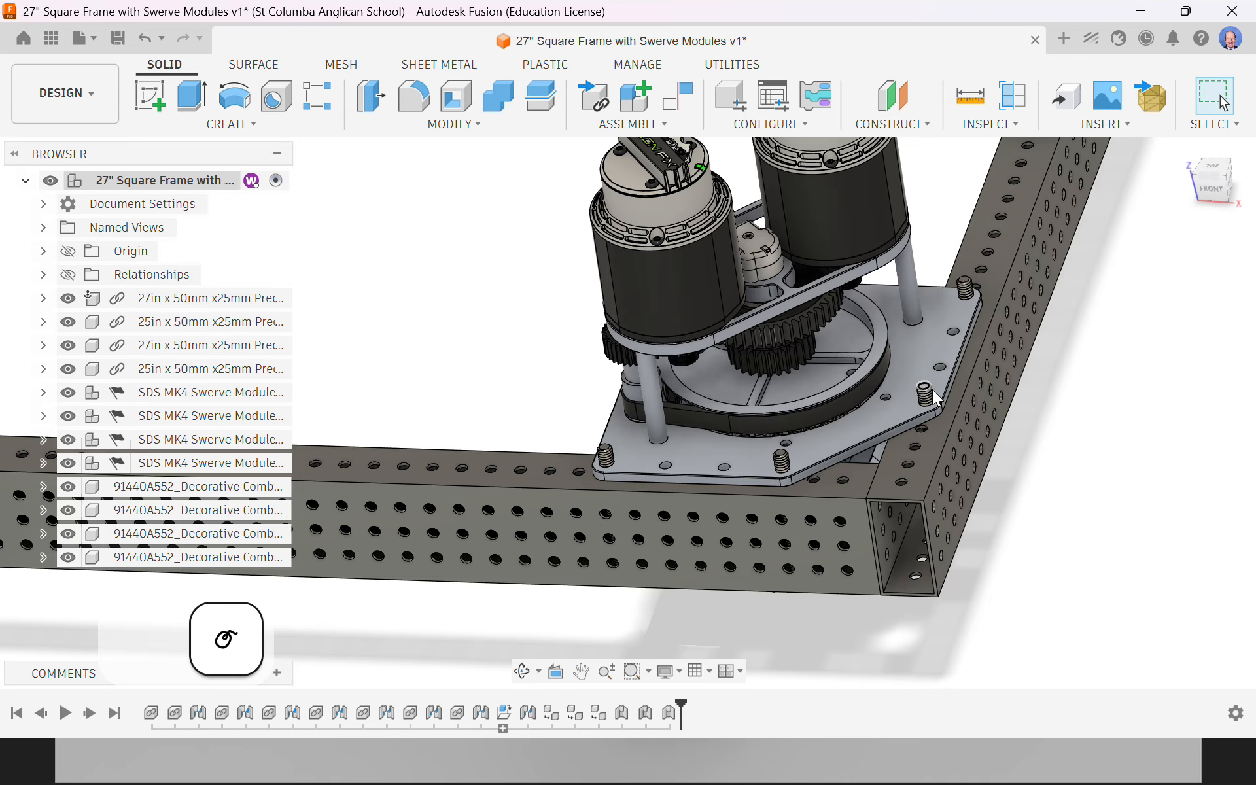
Start a circular pattern of components with the four screws in the front-right swerve module plate as its objects
{"action": "scroll", "coordinate": [835, 481], "scroll_direction": "down", "scroll_amount": 5}
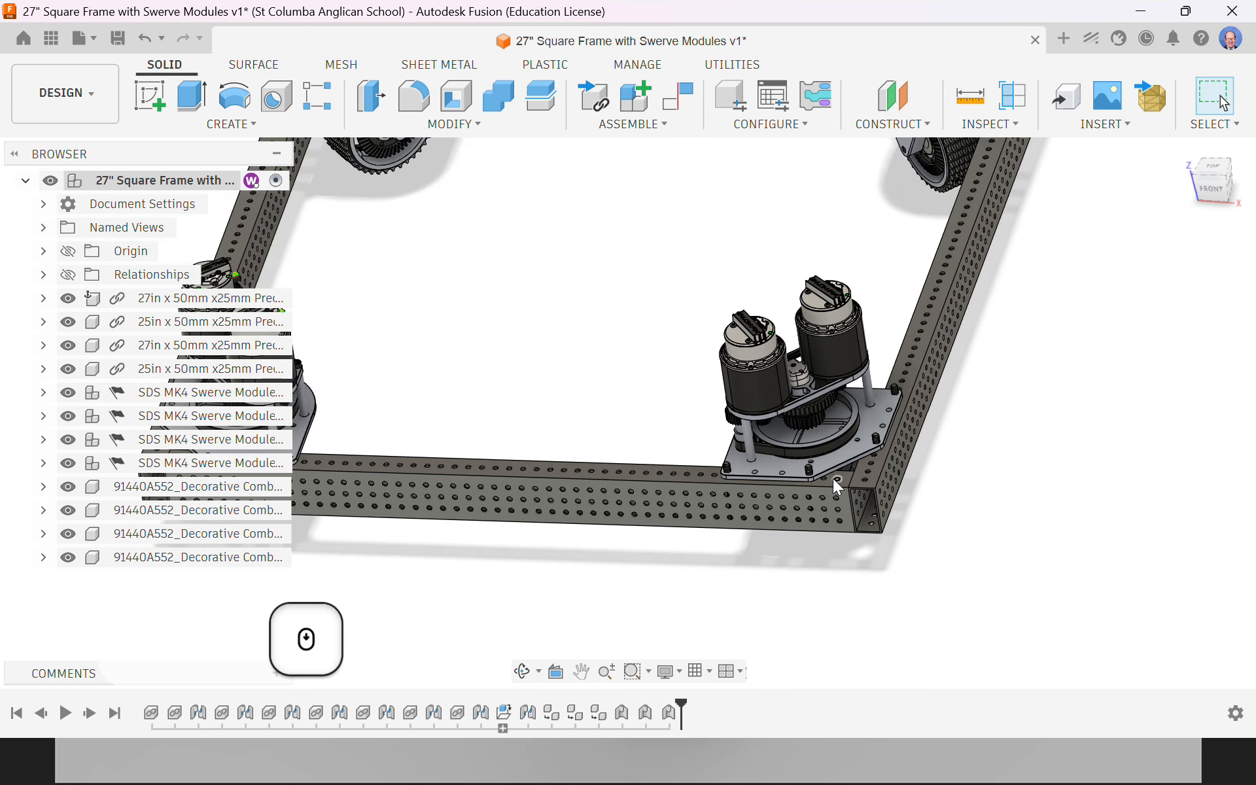
{"action": "scroll", "coordinate": [834, 478], "scroll_direction": "down", "scroll_amount": 3}
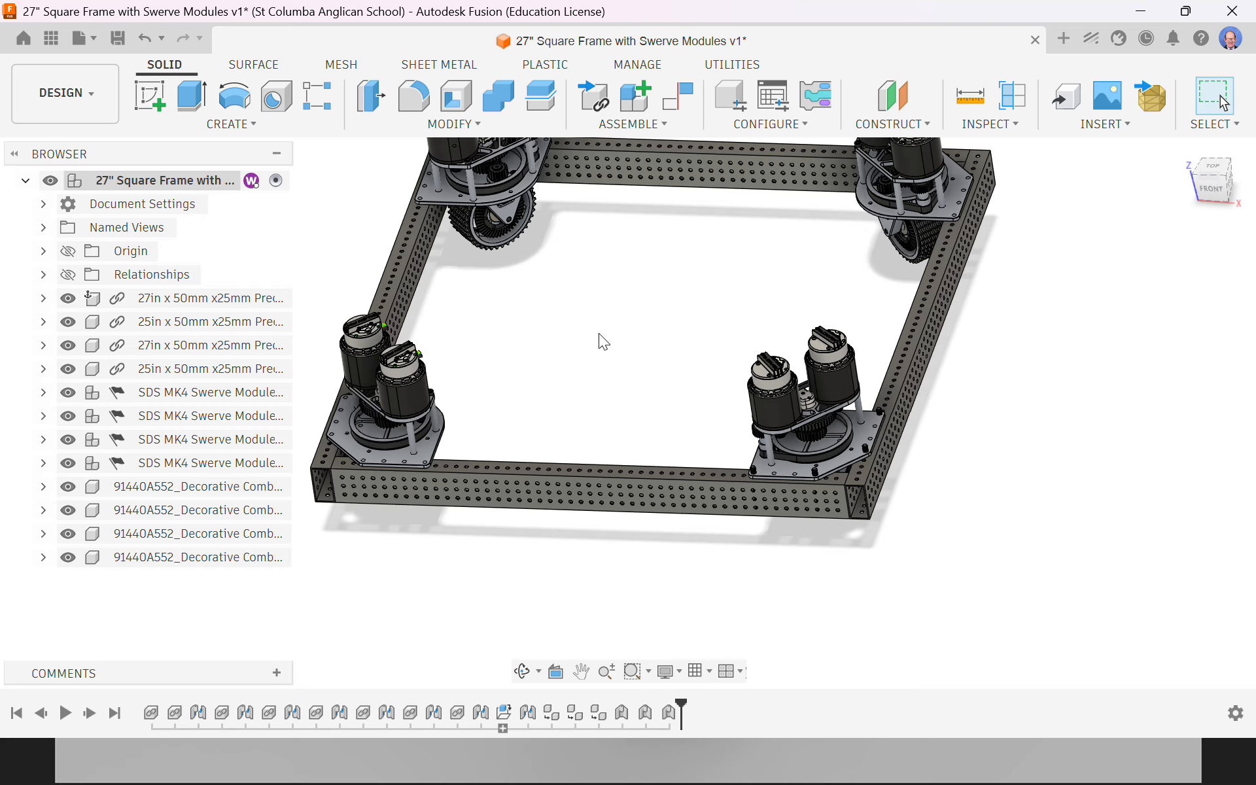
{"action": "middle_click_drag", "start_coordinate": [662, 299], "coordinate": [698, 363]}
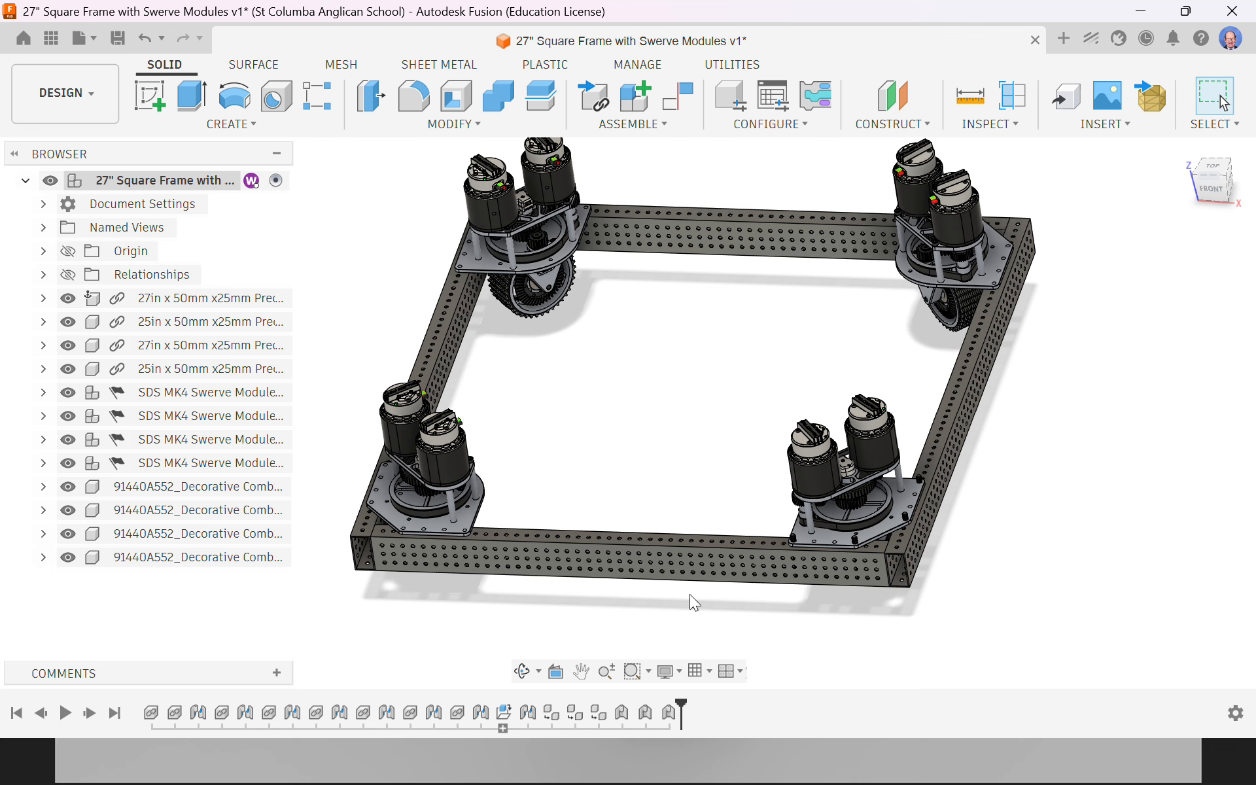
{"action": "left_click", "coordinate": [241, 125]}
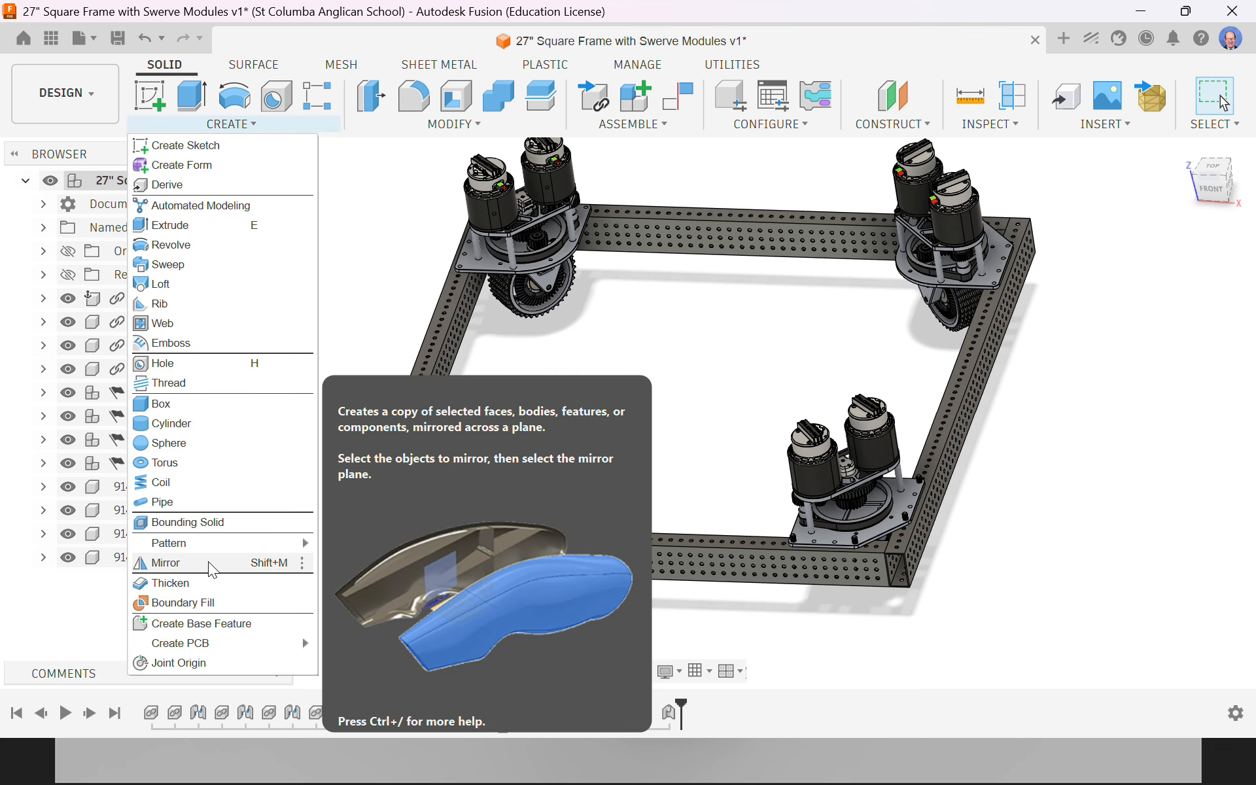
{"action": "left_click", "coordinate": [209, 542]}
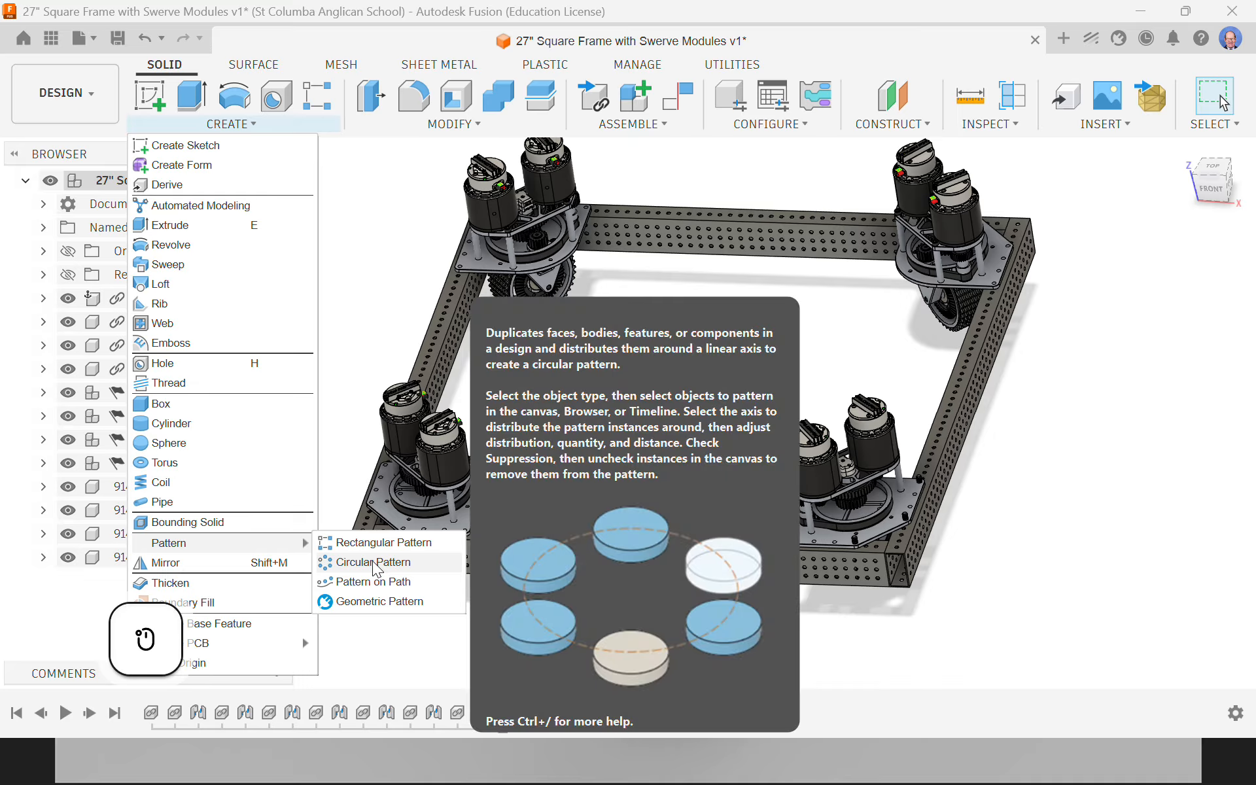
{"action": "left_click", "coordinate": [375, 567]}
{"action": "left_click", "coordinate": [1146, 288]}
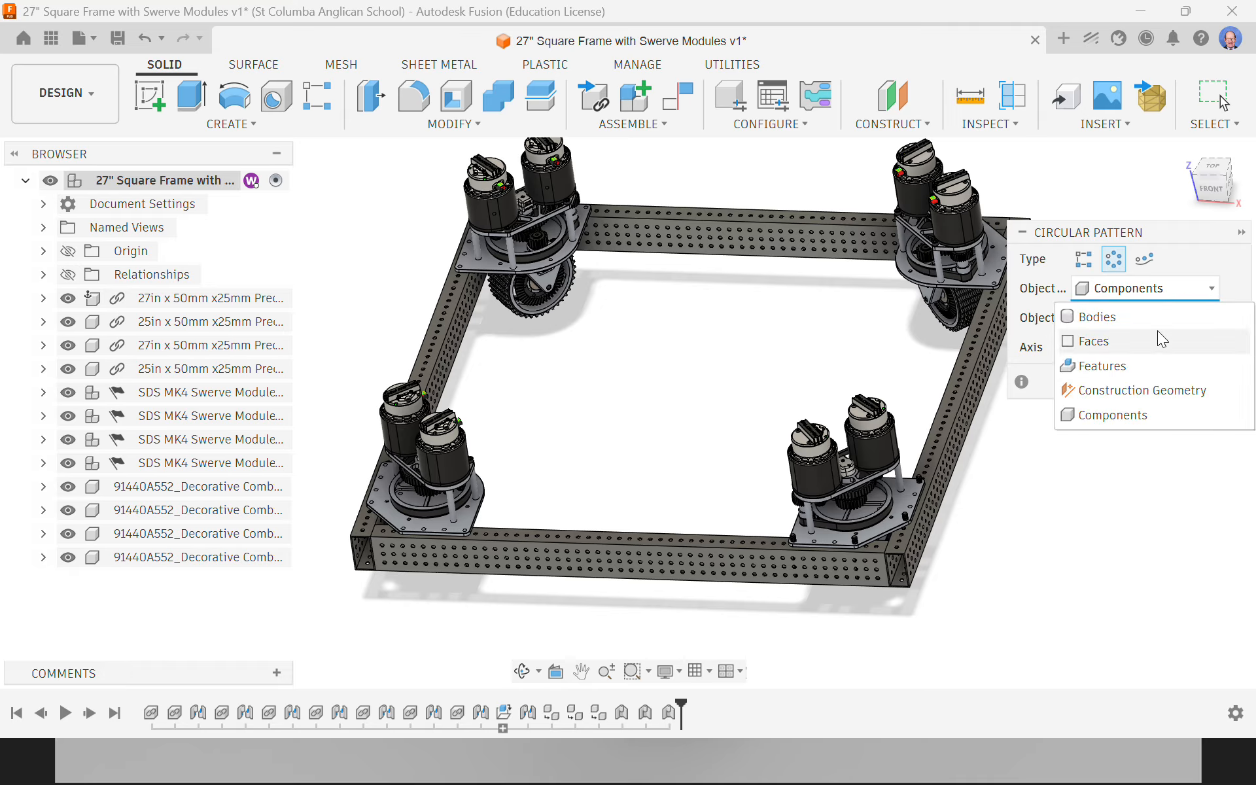
{"action": "left_click", "coordinate": [1132, 424]}
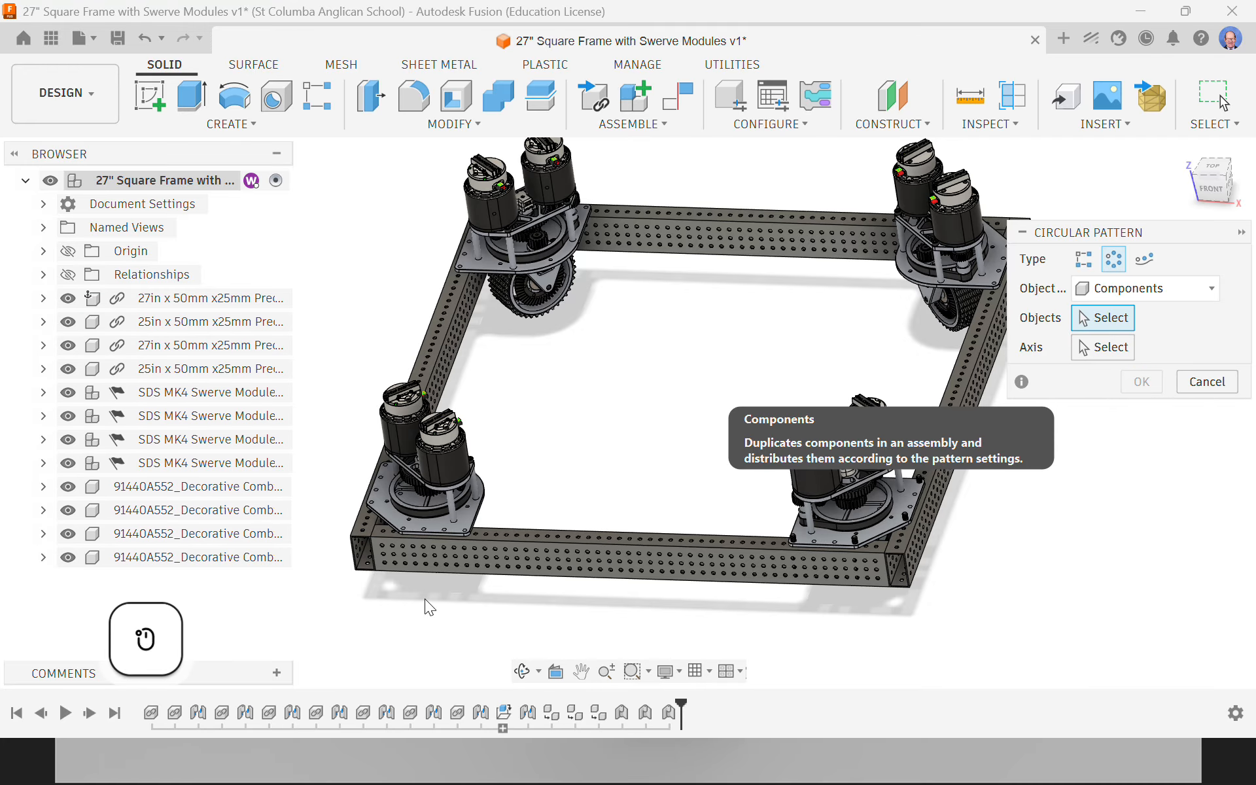
{"action": "left_click", "coordinate": [792, 539]}
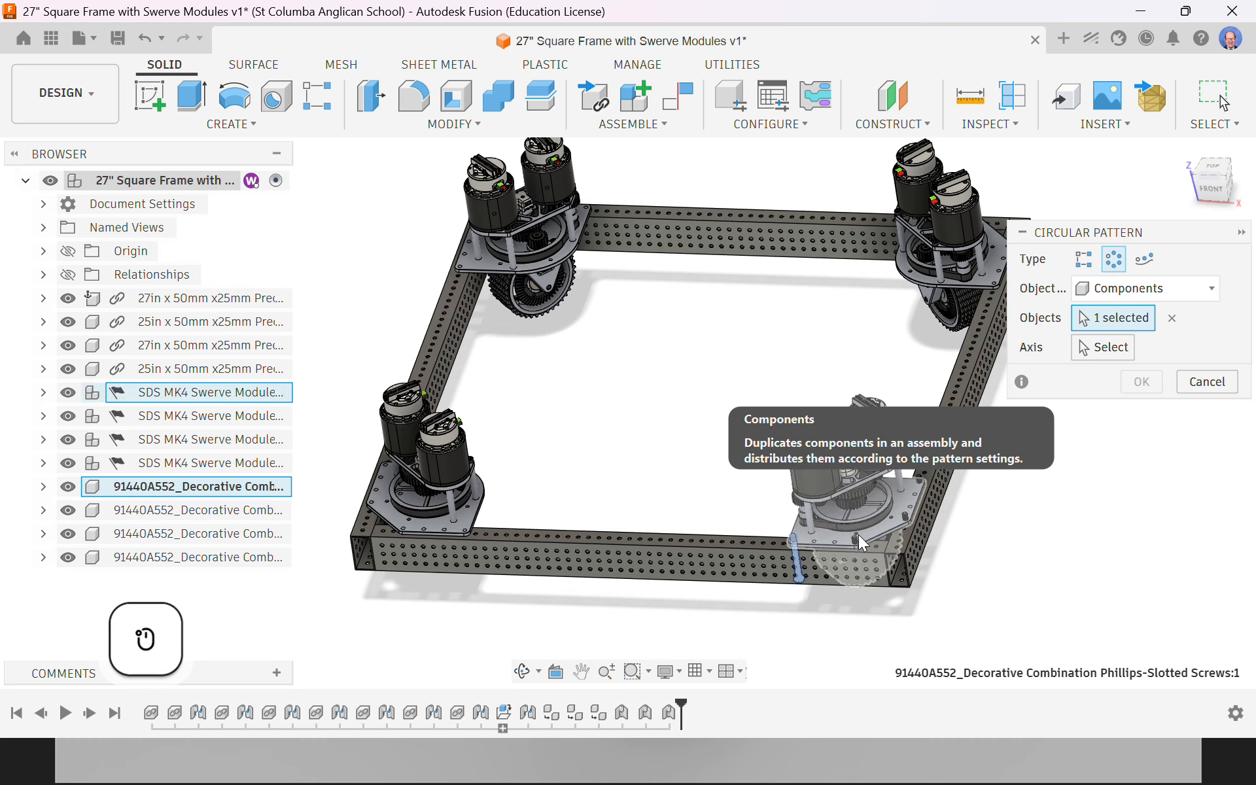
{"action": "left_click", "coordinate": [855, 536]}
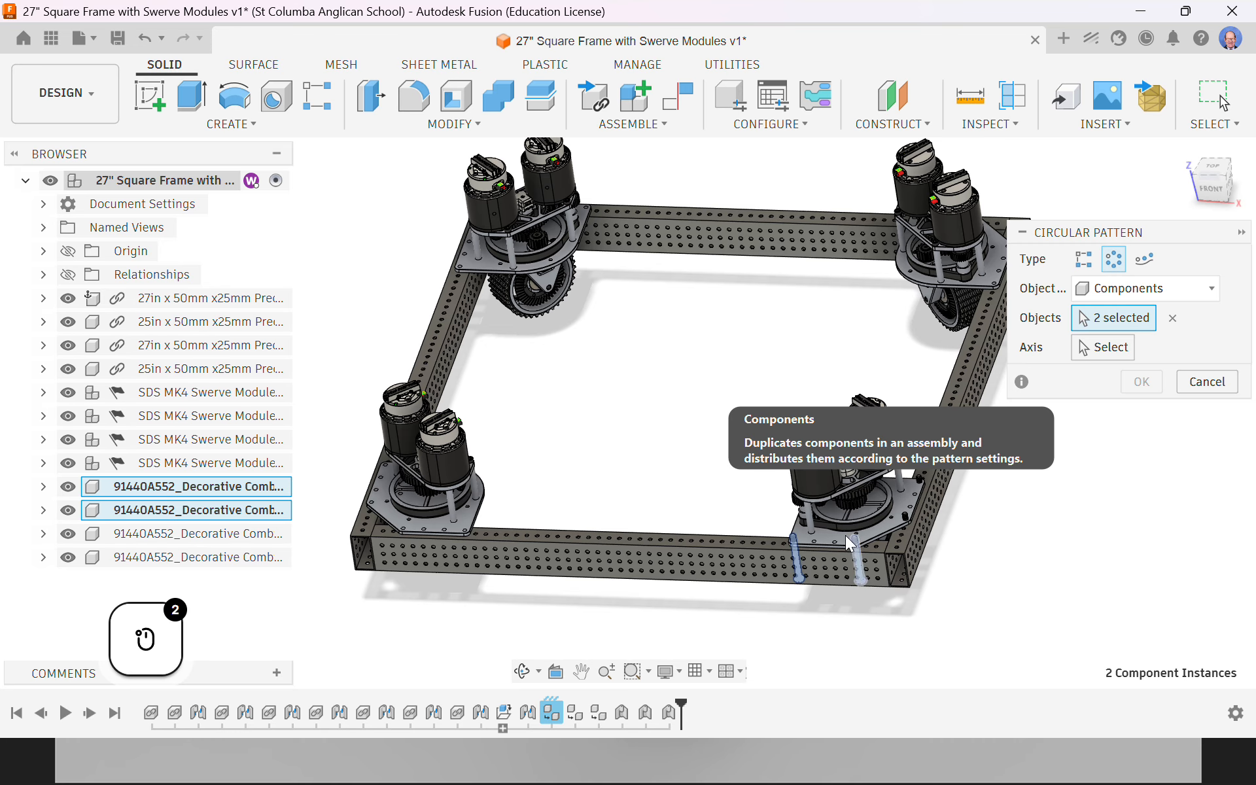
{"action": "left_click", "coordinate": [221, 534]}
{"action": "left_click", "coordinate": [222, 556]}
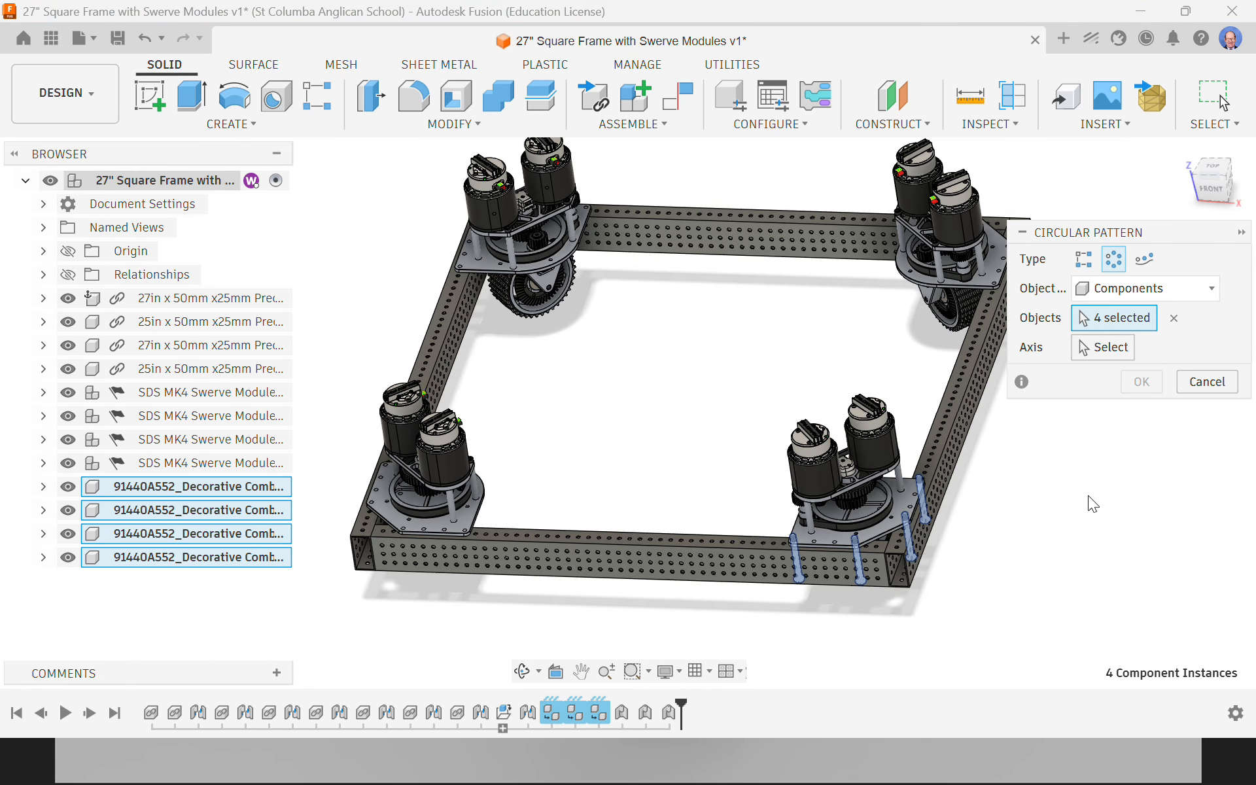
Pattern the four screws around the vertical Z axis of the origin with full distribution and a quantity of 4
{"action": "left_click", "coordinate": [1111, 350]}
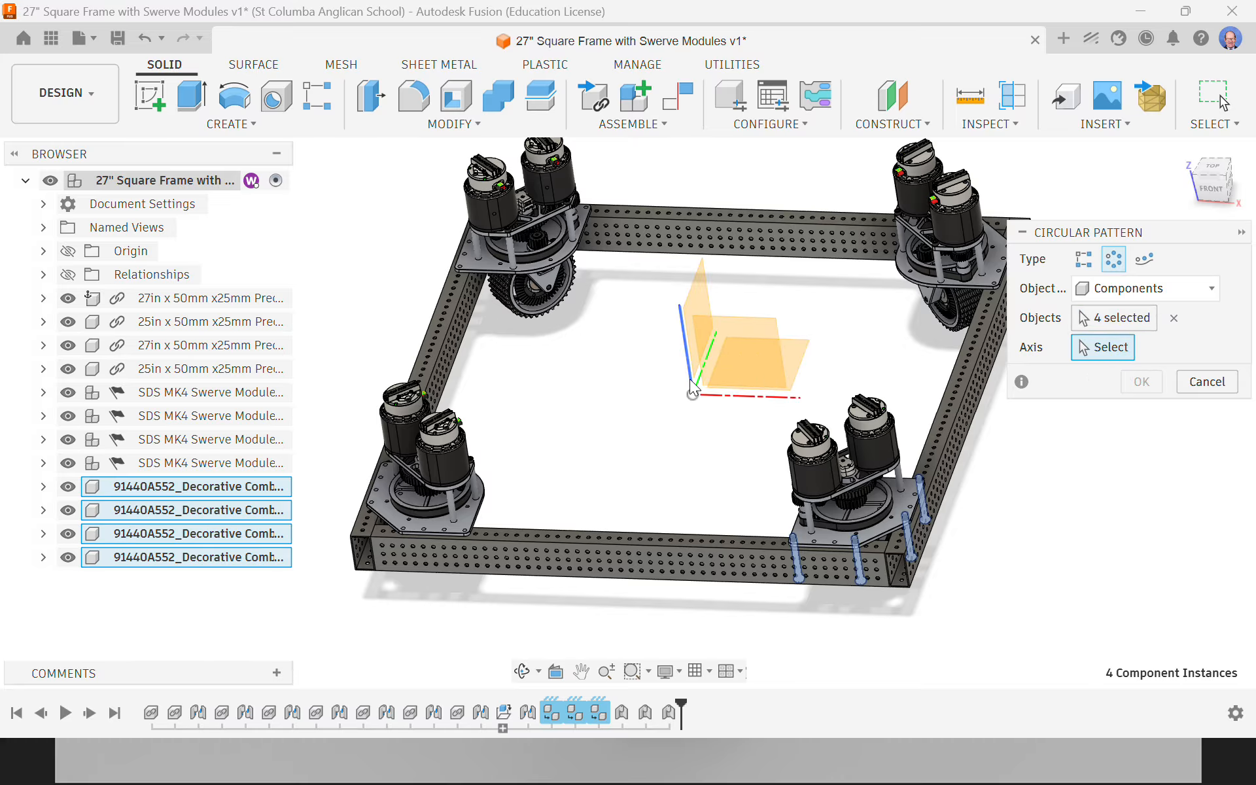
{"action": "left_click", "coordinate": [685, 344]}
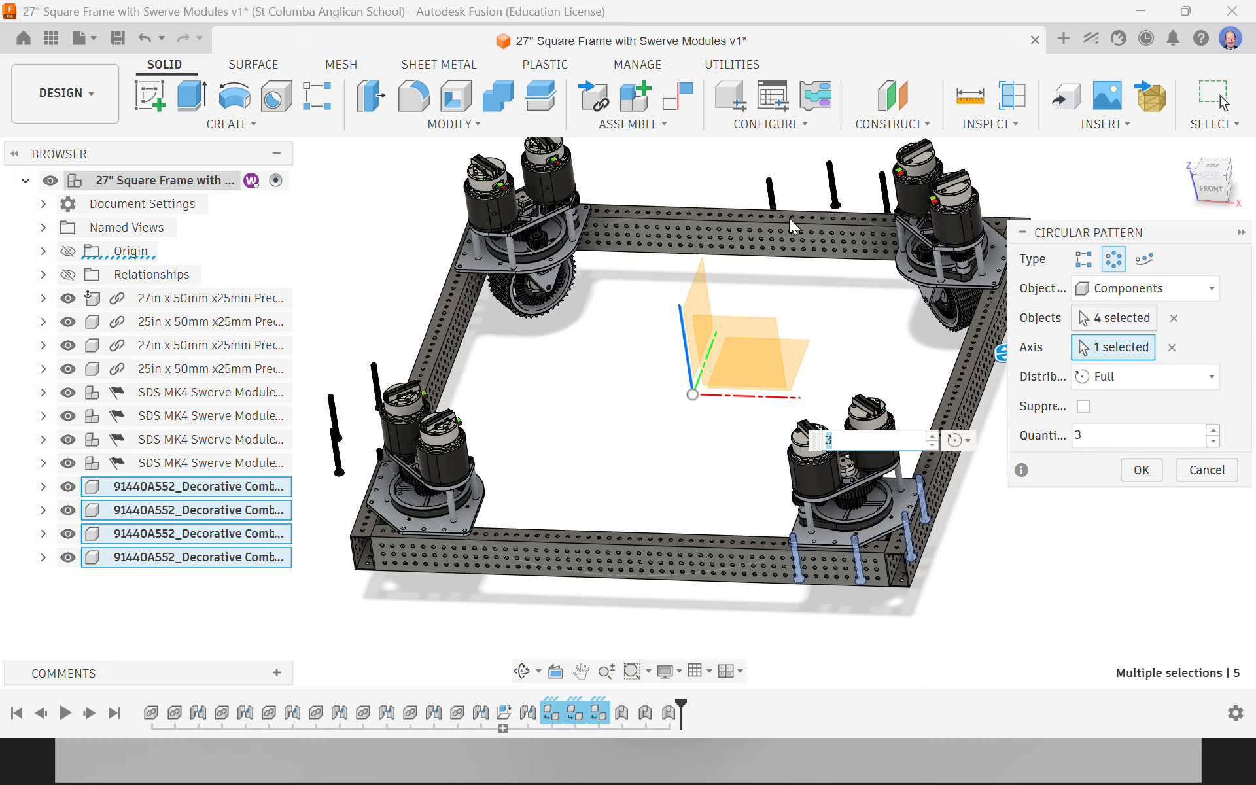
{"action": "left_click", "coordinate": [1214, 432]}
{"action": "middle_click_drag", "start_coordinate": [1015, 563], "coordinate": [877, 600], "text": "shift"}
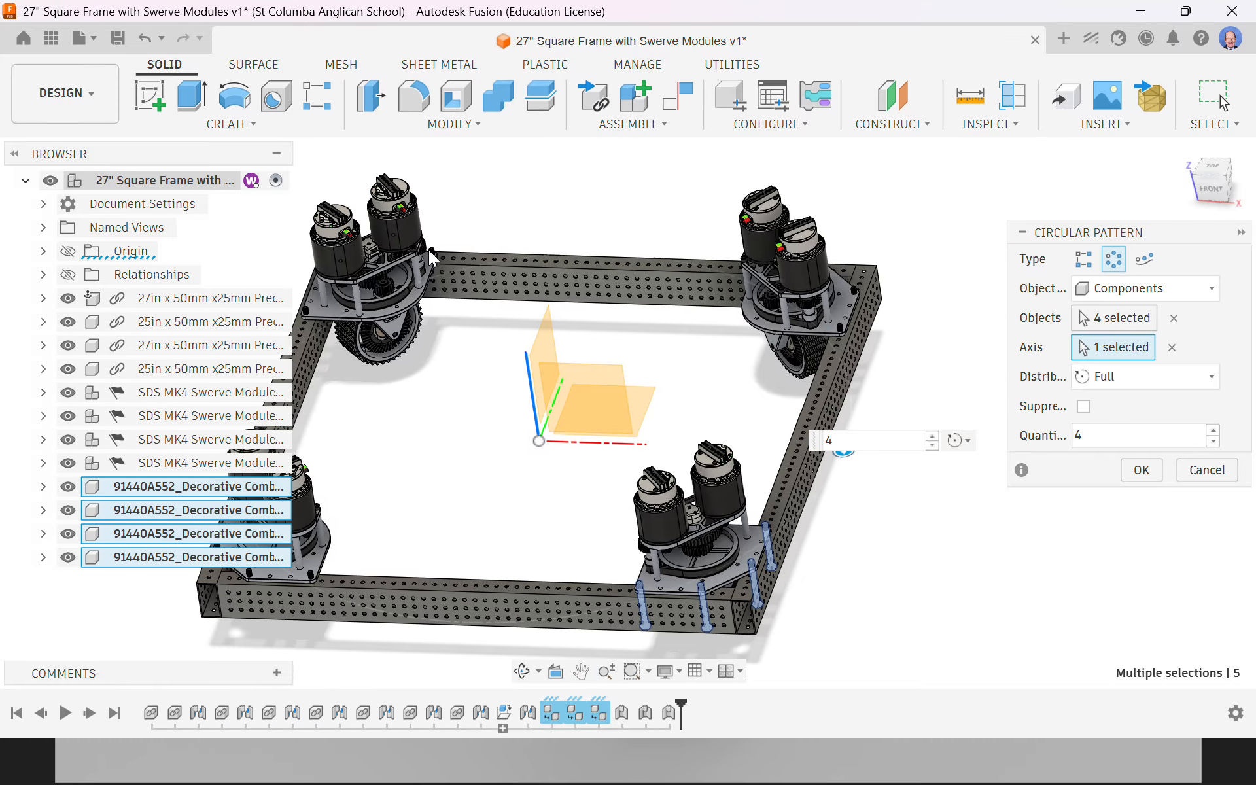
{"action": "middle_click_drag", "start_coordinate": [449, 406], "coordinate": [570, 384]}
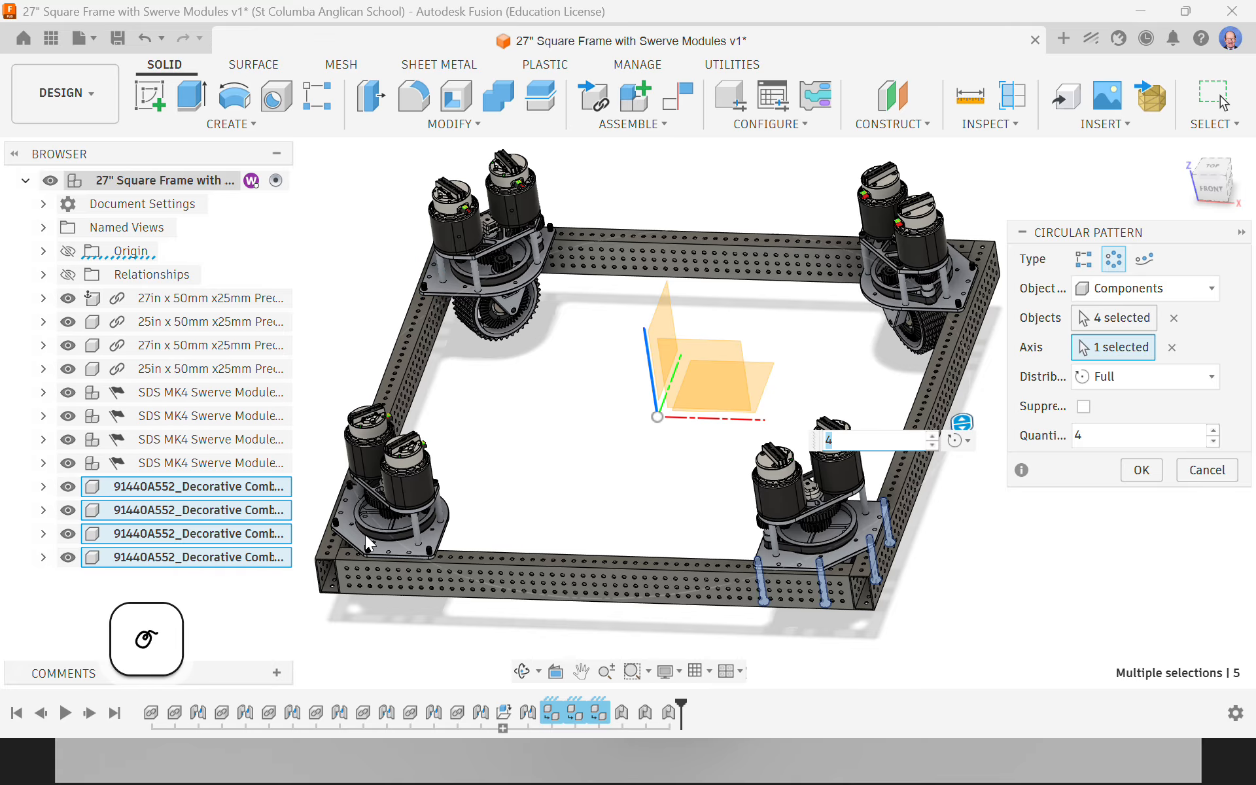
{"action": "left_click", "coordinate": [1142, 470]}
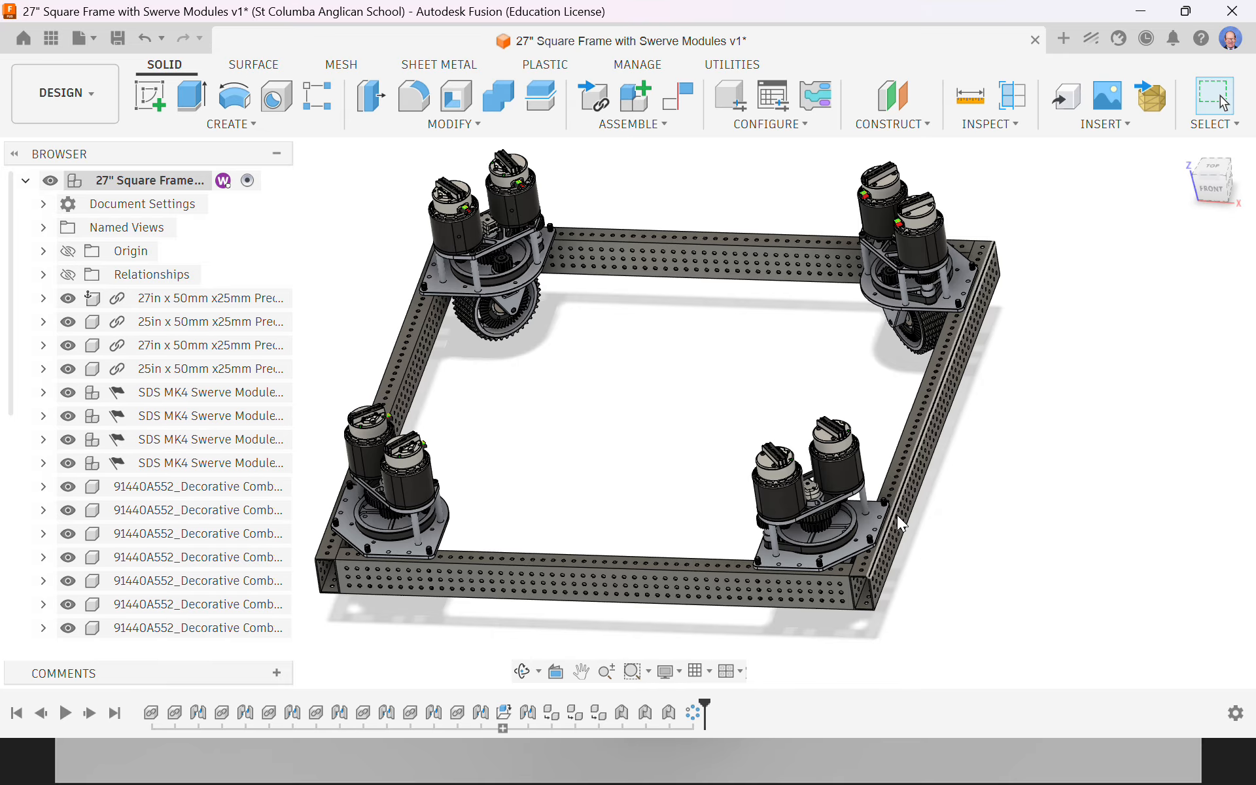
Pull a patterned screw out of the back-right module plate to test whether it is free, and undo the move
{"action": "scroll", "coordinate": [1004, 316], "scroll_direction": "up", "scroll_amount": 10}
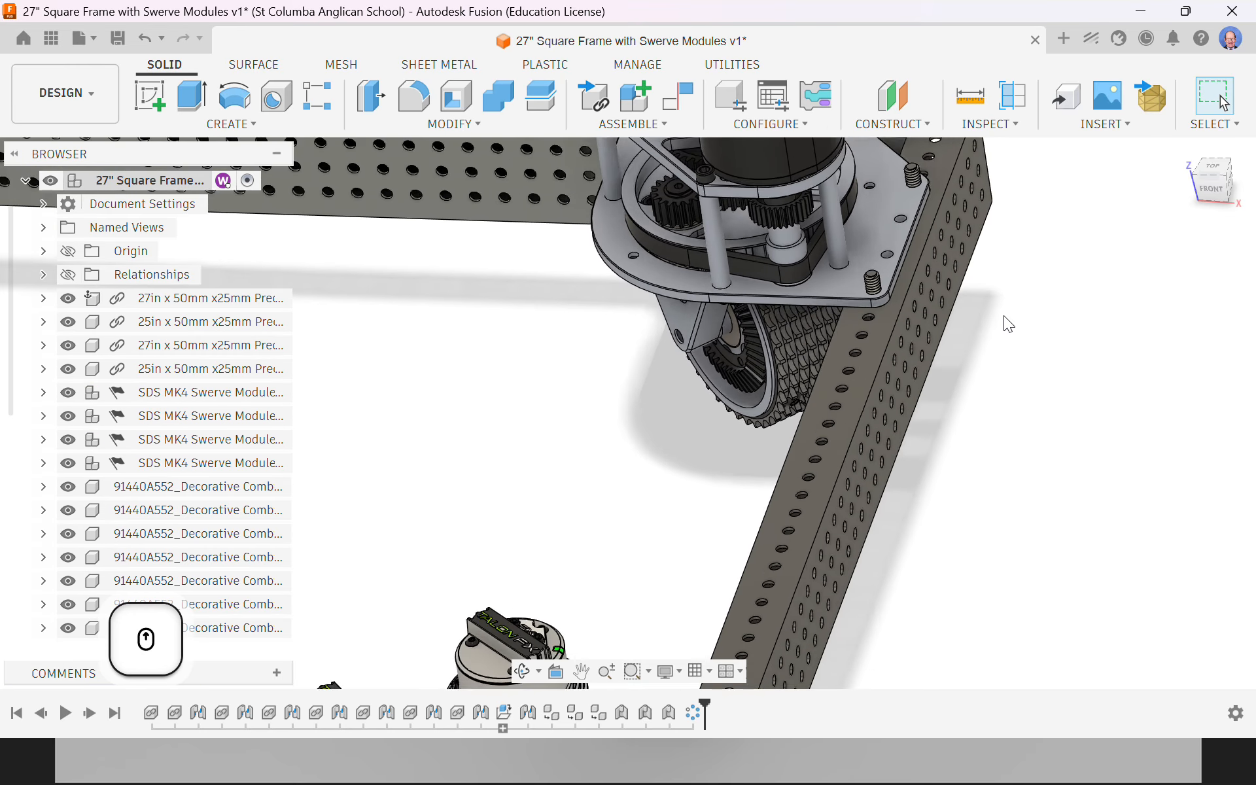
{"action": "left_click_drag", "start_coordinate": [862, 281], "coordinate": [1083, 295]}
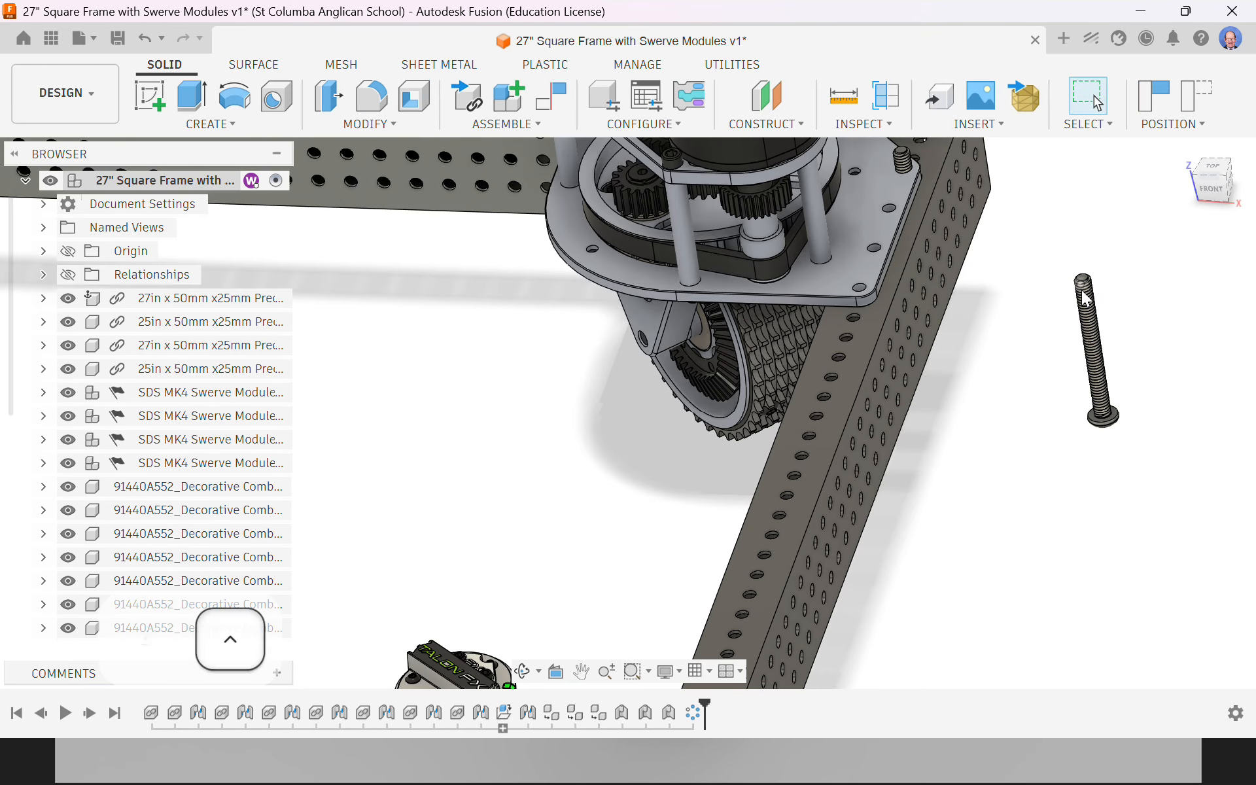
{"action": "key", "text": "ctrl+z"}
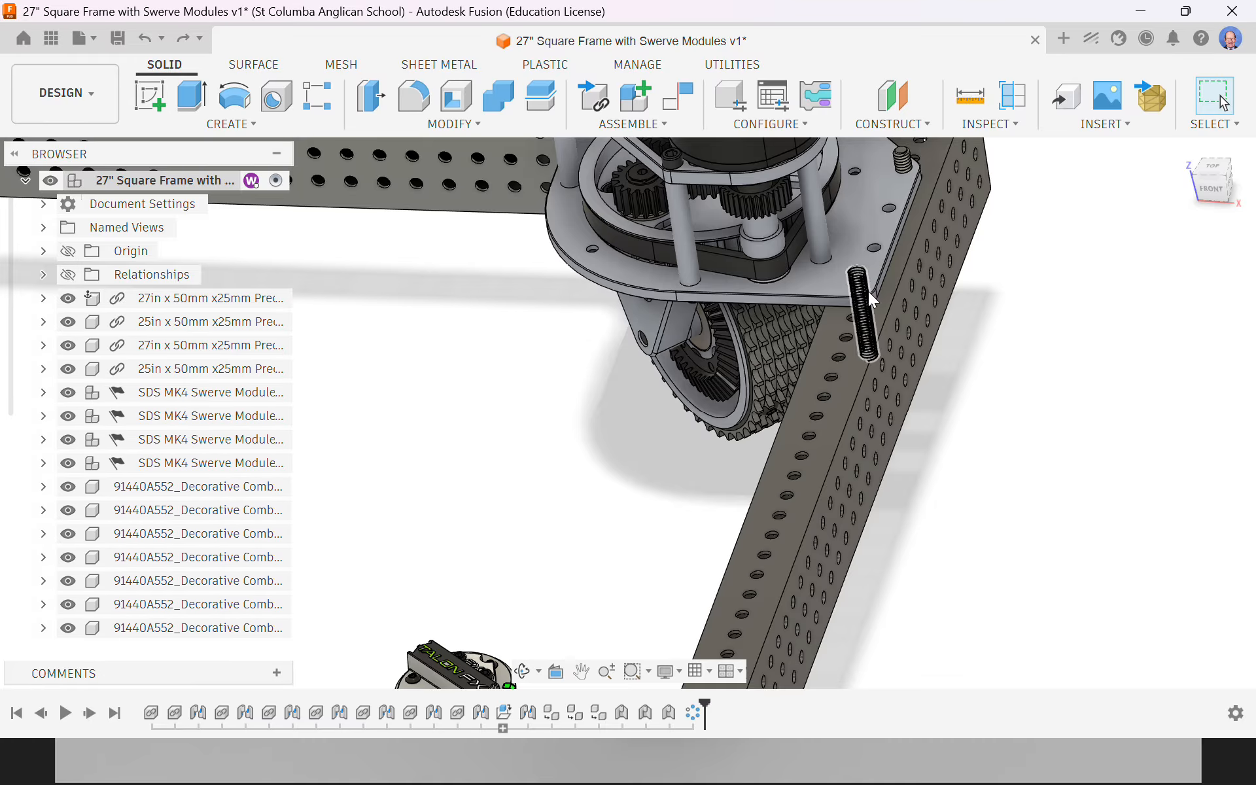
{"action": "scroll", "coordinate": [1014, 438], "scroll_direction": "down", "scroll_amount": 5}
{"action": "scroll", "coordinate": [993, 456], "scroll_direction": "down", "scroll_amount": 2}
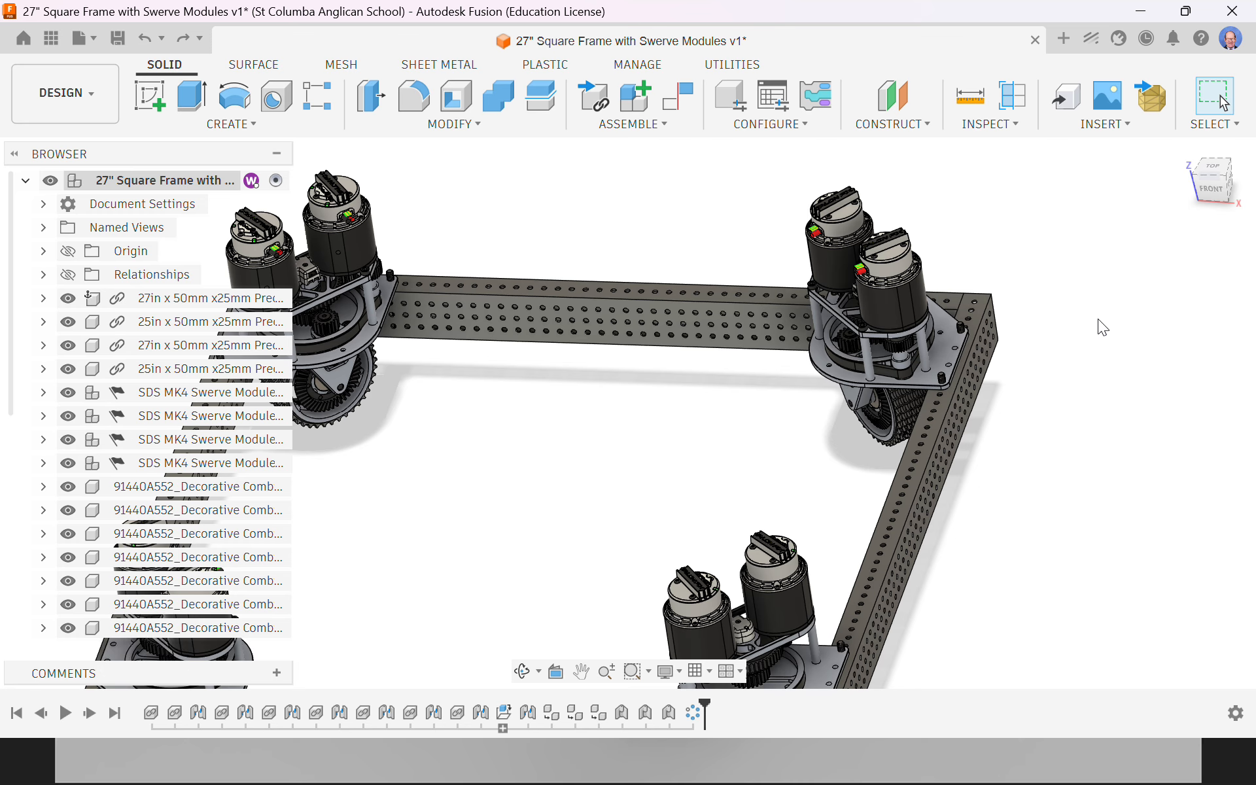
Start a rigid group that includes child components and add the first five patterned screw copies to it
{"action": "left_click", "coordinate": [646, 128]}
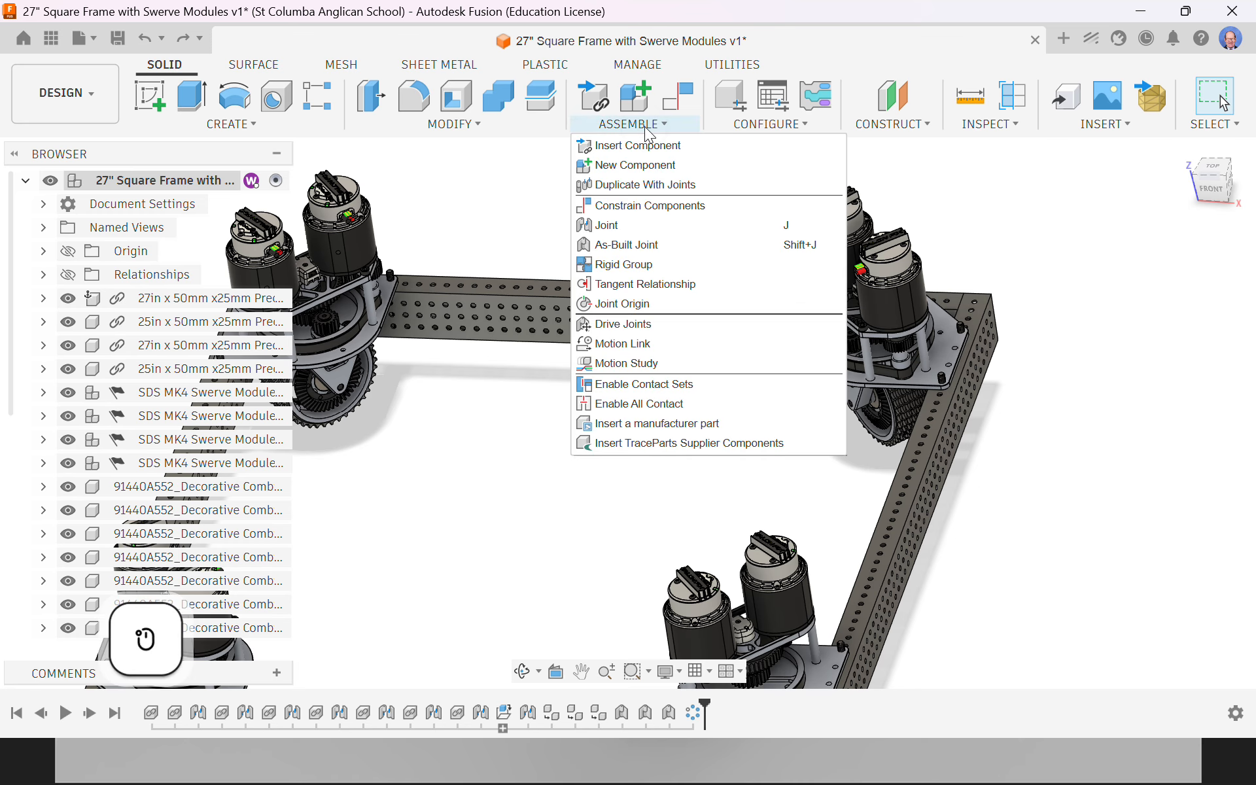
{"action": "left_click", "coordinate": [631, 265]}
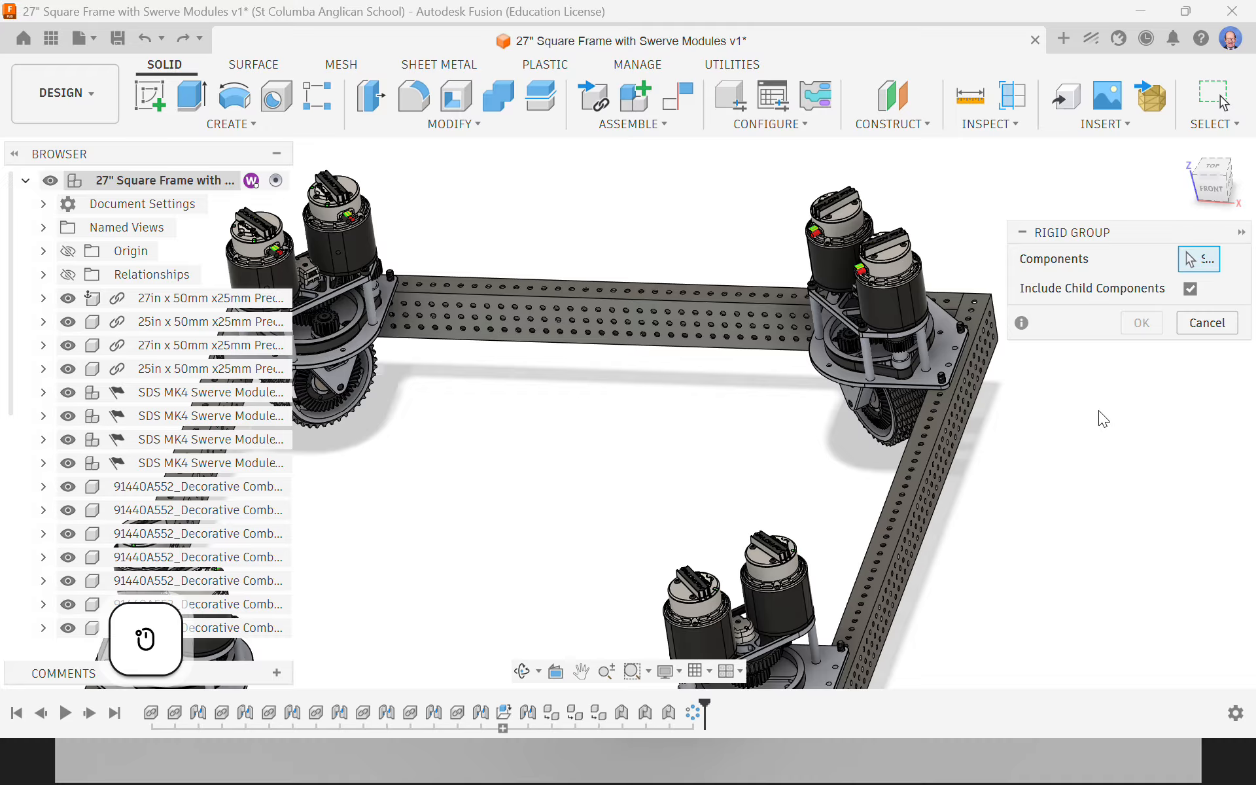
{"action": "left_click", "coordinate": [944, 376]}
{"action": "left_click", "coordinate": [964, 324]}
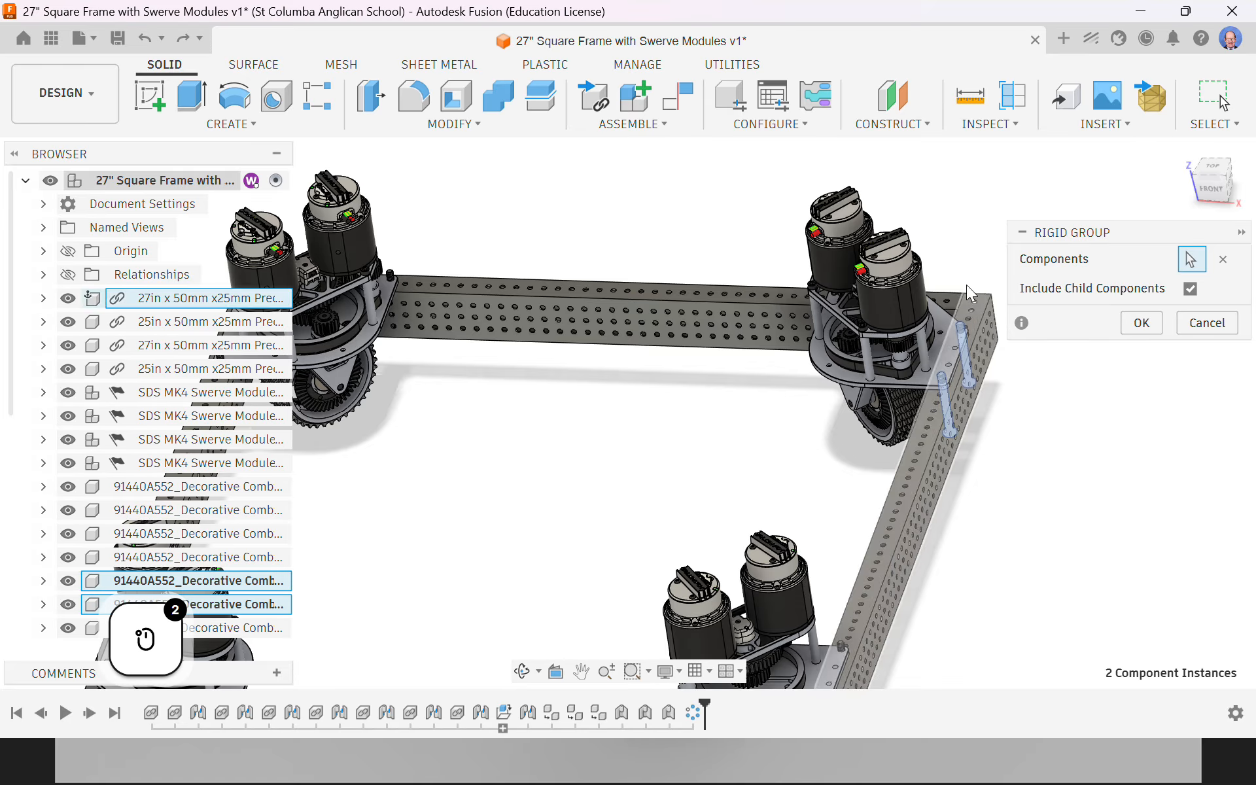
{"action": "scroll", "coordinate": [240, 545], "scroll_direction": "down", "scroll_amount": 5}
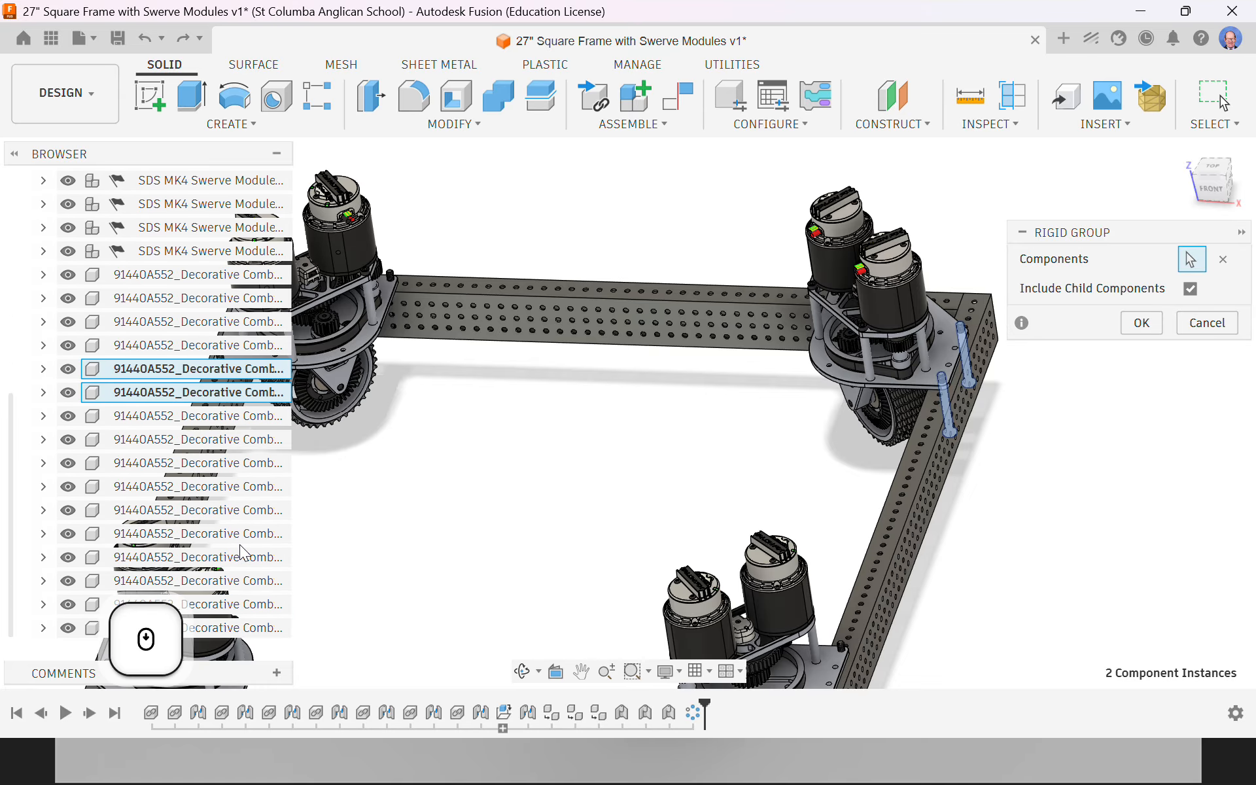
{"action": "left_click", "coordinate": [265, 415]}
{"action": "left_click", "coordinate": [265, 439]}
{"action": "left_click", "coordinate": [266, 463]}
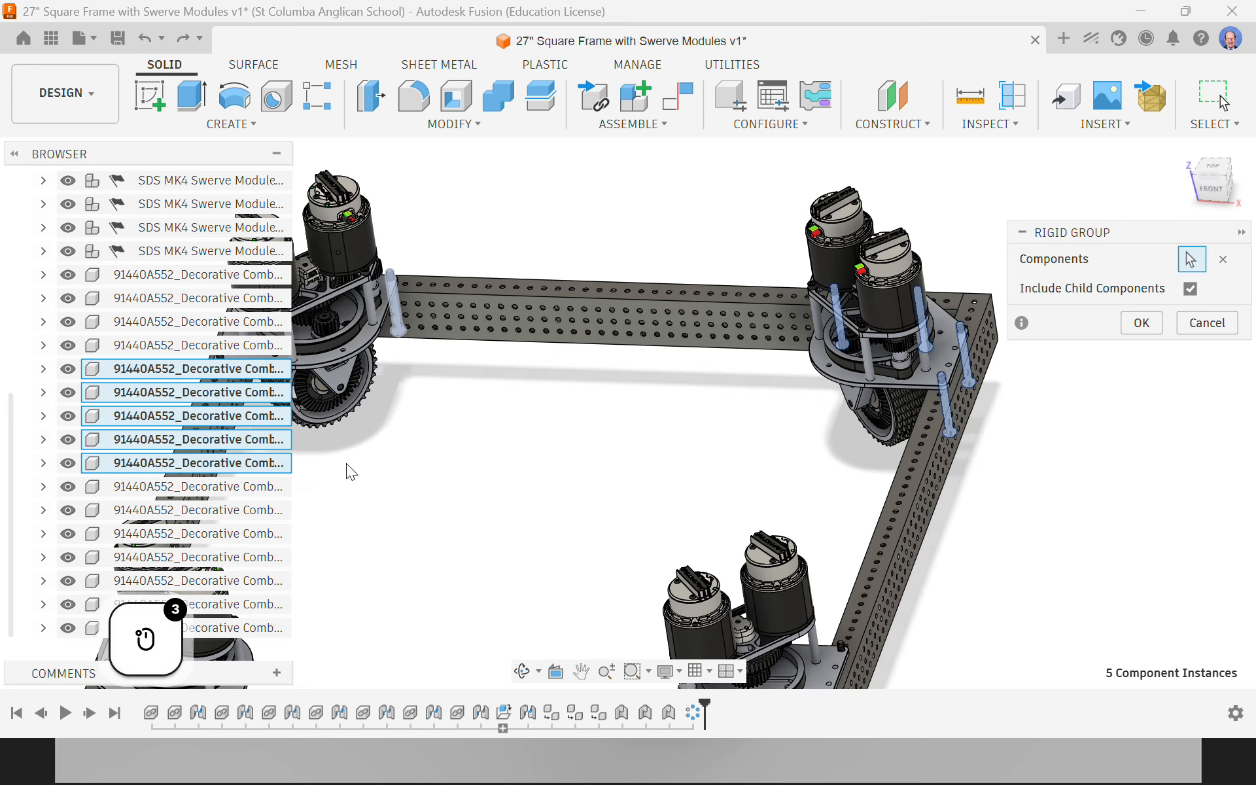
Add the remaining seven patterned screw copies and the 27in side rail to the selection and create the rigid group
{"action": "middle_click_drag", "start_coordinate": [348, 468], "coordinate": [643, 405], "text": "shift"}
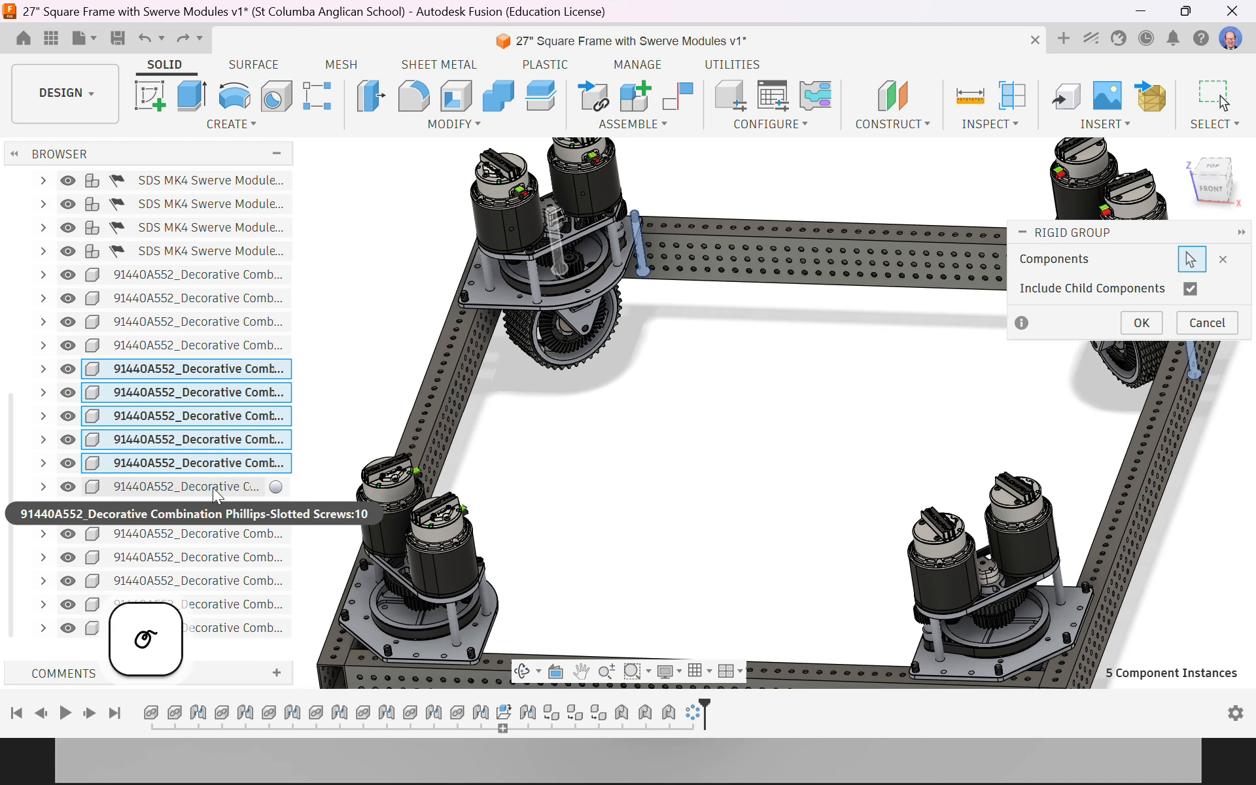
{"action": "left_click", "coordinate": [213, 486]}
{"action": "left_click", "coordinate": [214, 509]}
{"action": "left_click", "coordinate": [211, 533]}
{"action": "left_click", "coordinate": [207, 557]}
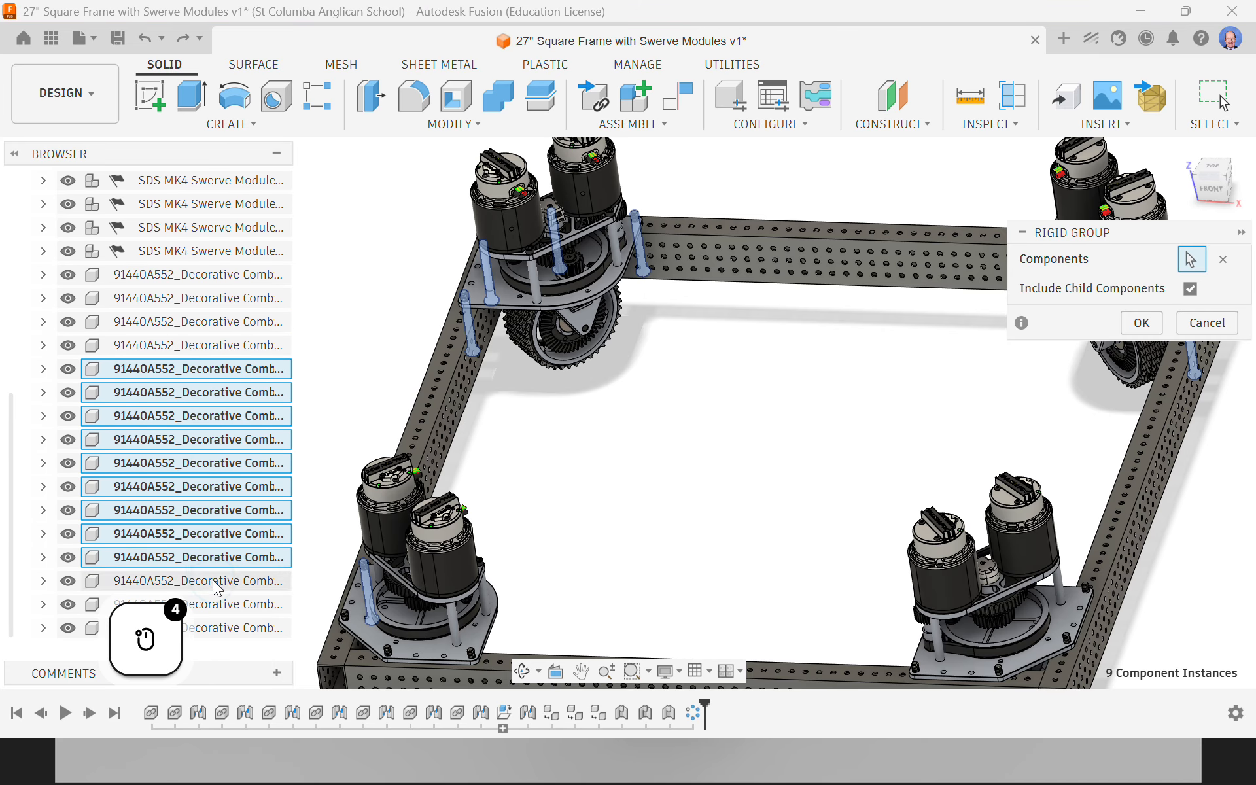
{"action": "left_click", "coordinate": [215, 580]}
{"action": "left_click", "coordinate": [219, 604]}
{"action": "left_click", "coordinate": [223, 628]}
{"action": "scroll", "coordinate": [332, 297], "scroll_direction": "down", "scroll_amount": 3}
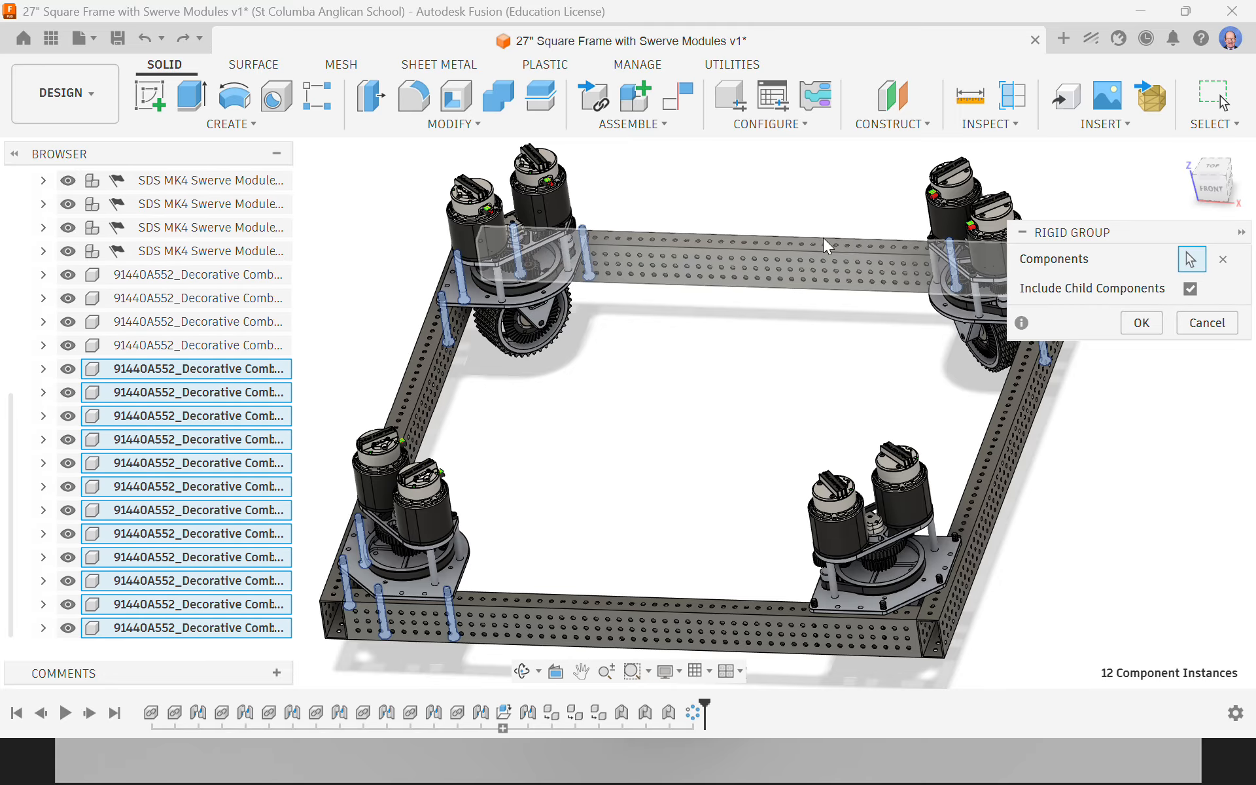
{"action": "left_click", "coordinate": [1029, 399]}
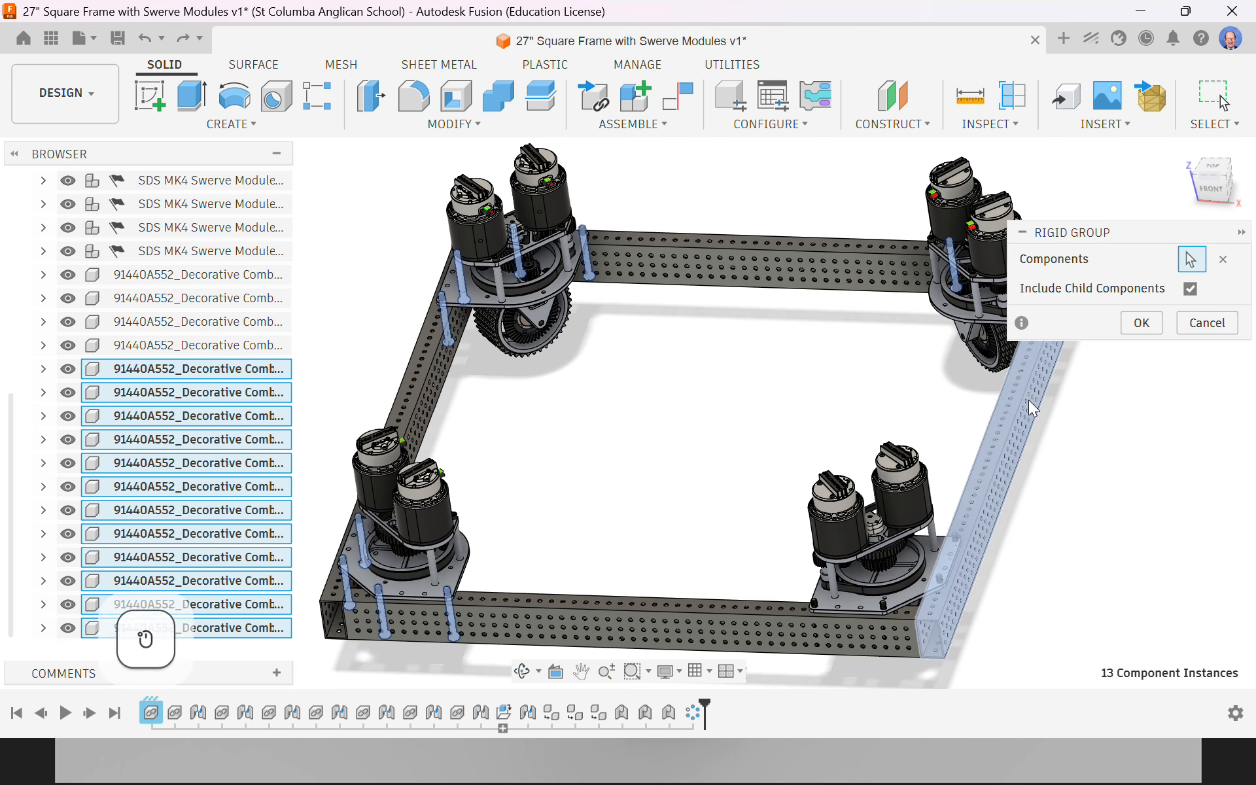
{"action": "left_click", "coordinate": [1143, 323]}
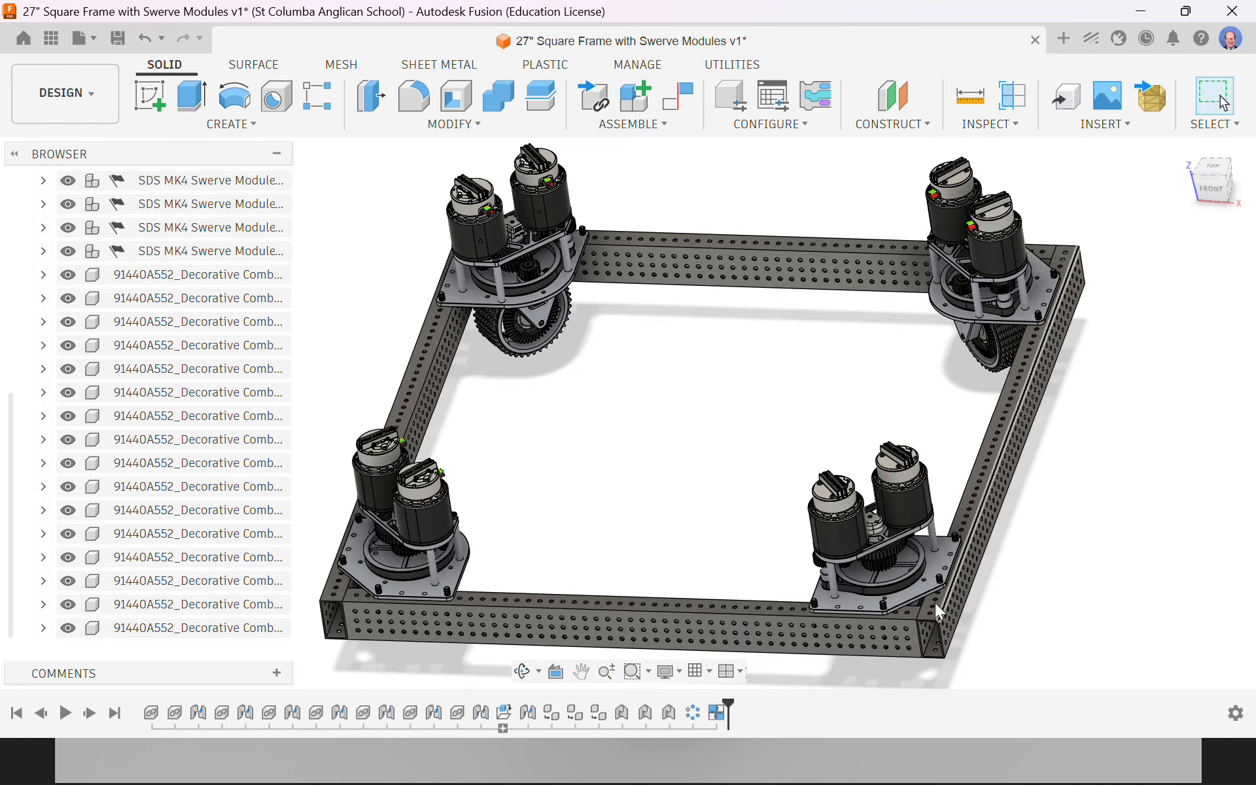
{"action": "scroll", "coordinate": [906, 611], "scroll_direction": "up", "scroll_amount": 5}
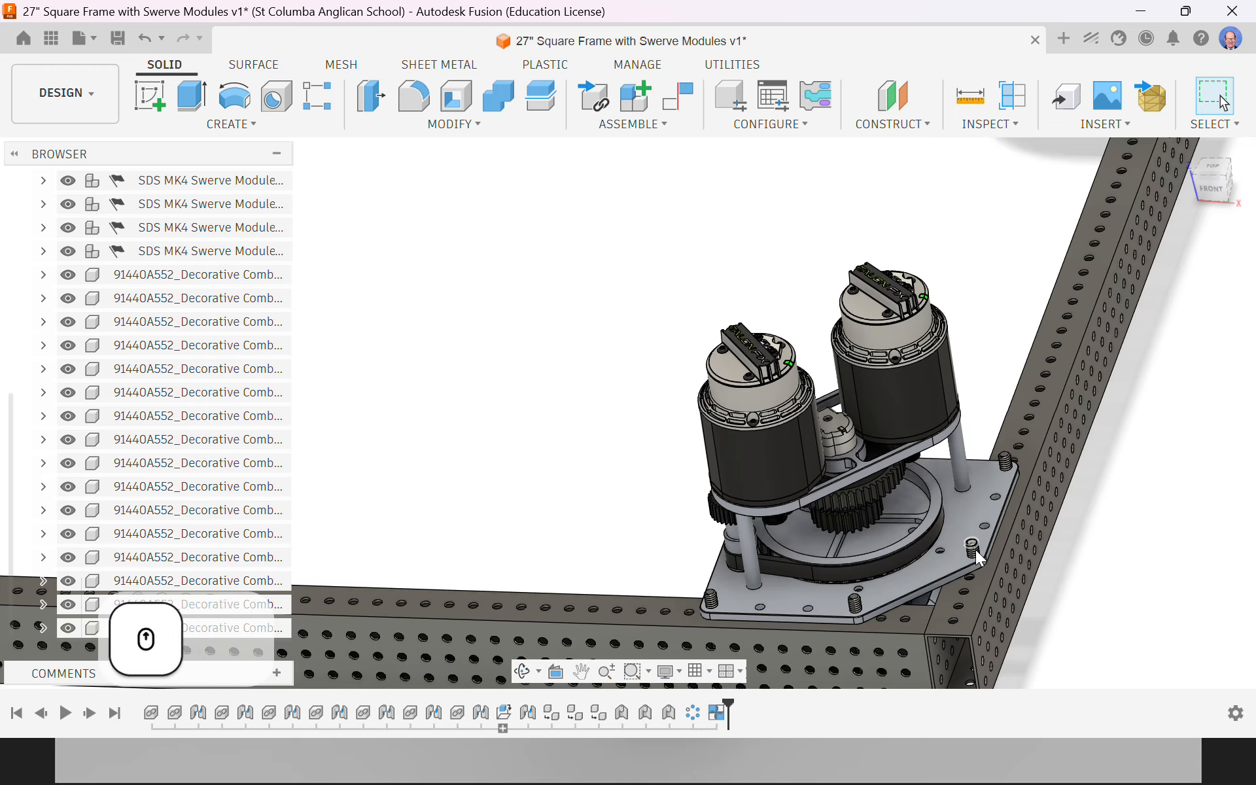
{"action": "scroll", "coordinate": [1022, 488], "scroll_direction": "down", "scroll_amount": 5}
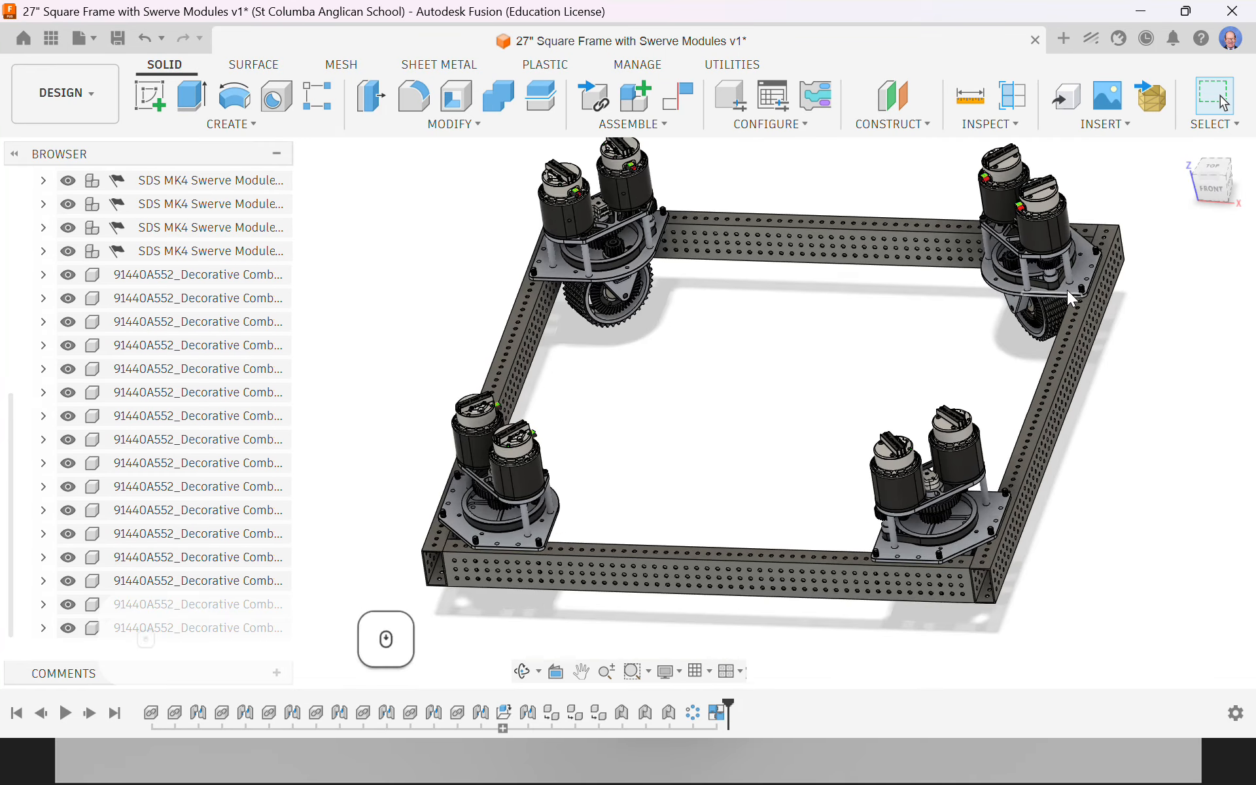
{"action": "scroll", "coordinate": [1066, 289], "scroll_direction": "up", "scroll_amount": 4}
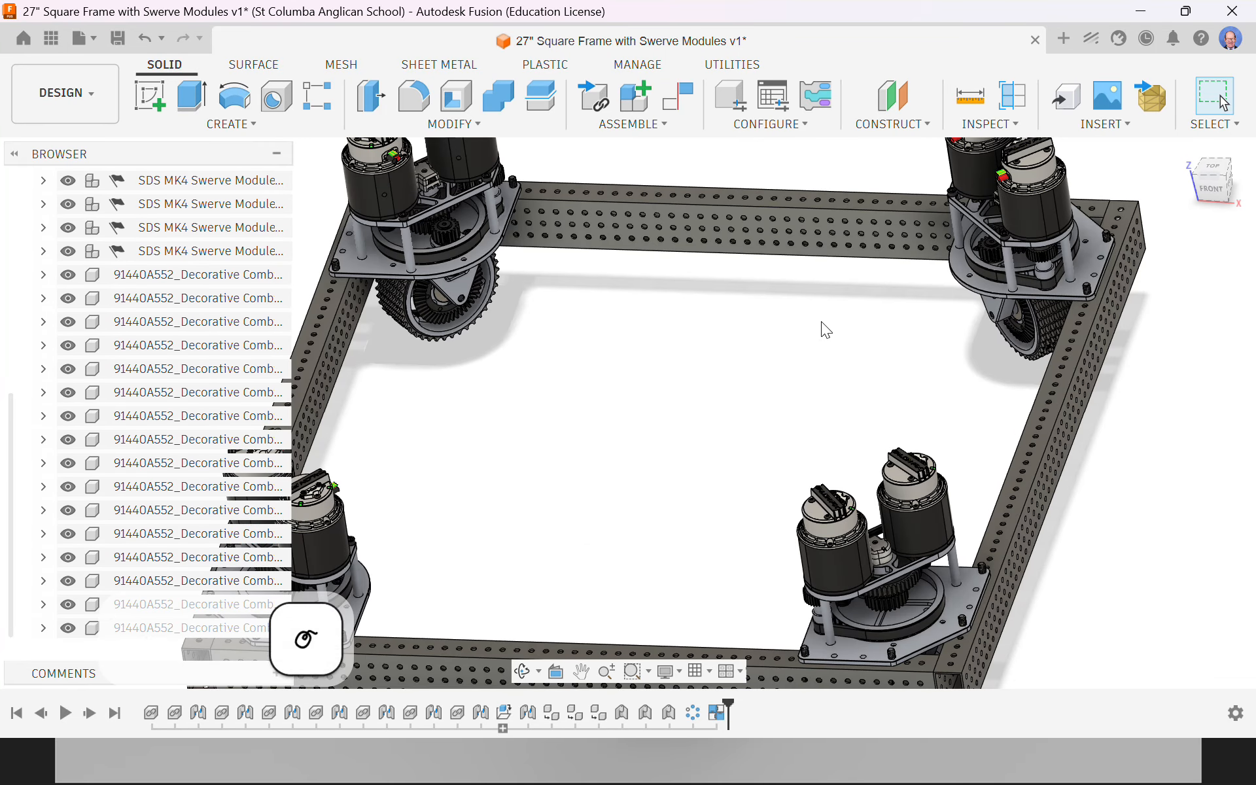
{"action": "scroll", "coordinate": [825, 321], "scroll_direction": "down", "scroll_amount": 3}
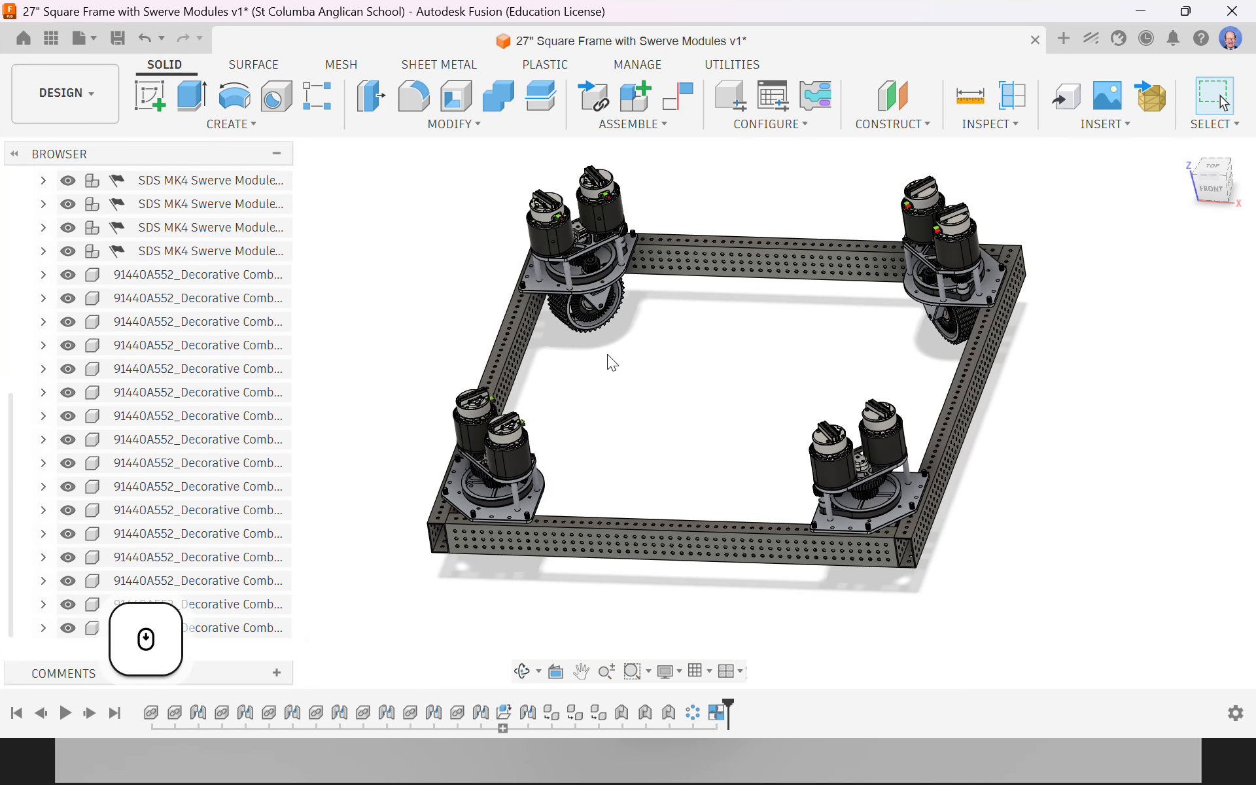